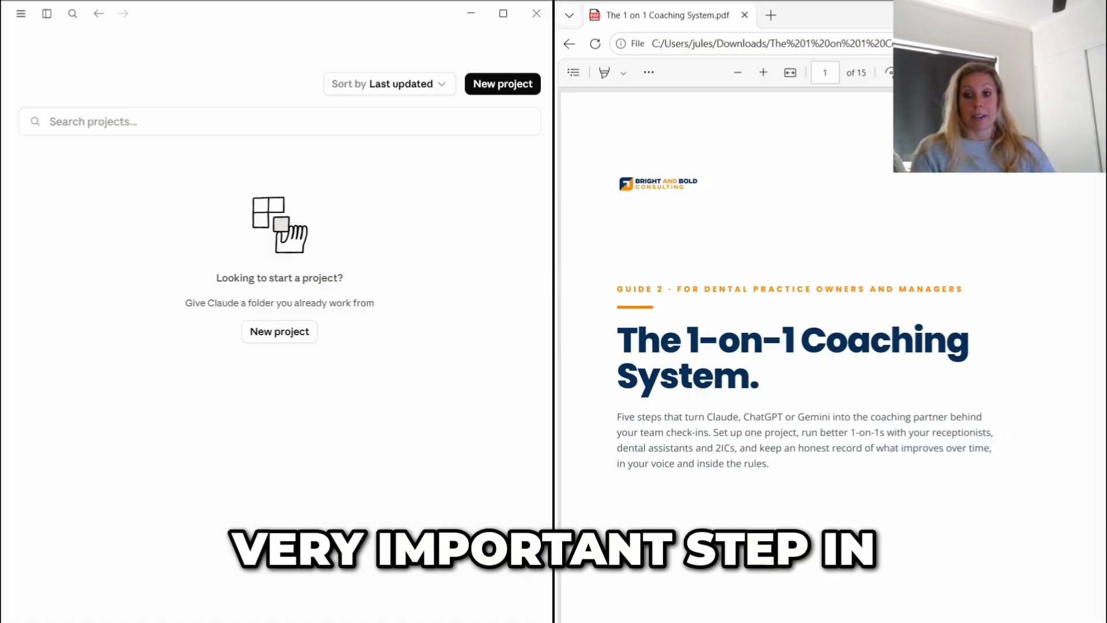
- Check in the account's privacy settings whether chats are allowed to train AI models, and close the settings
{"action": "left_click", "coordinate": [46, 13]}
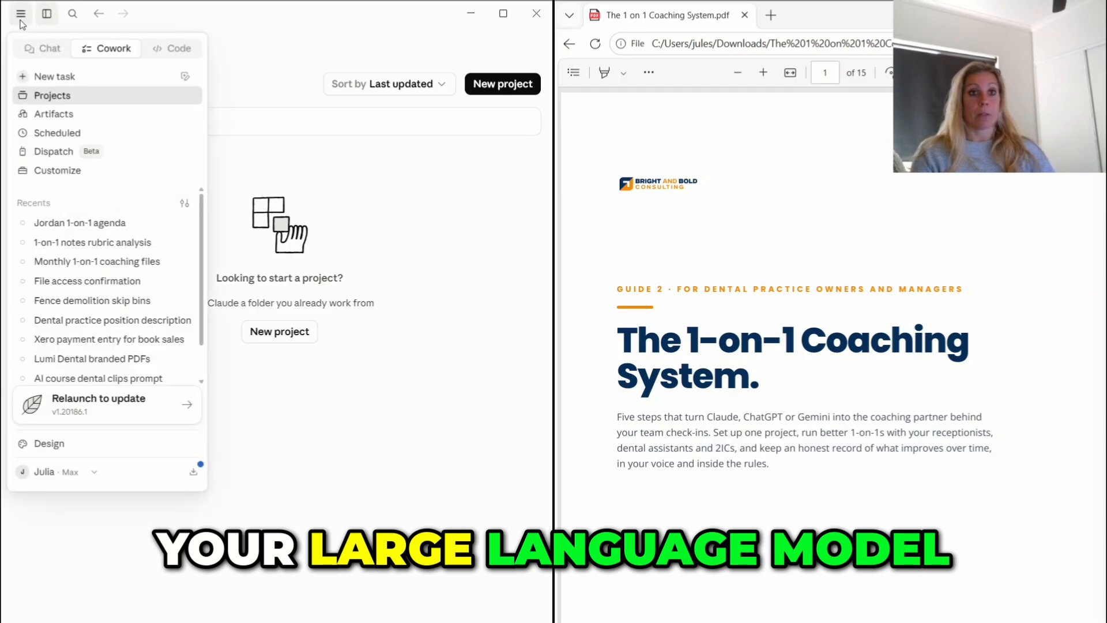
{"action": "left_click", "coordinate": [85, 472]}
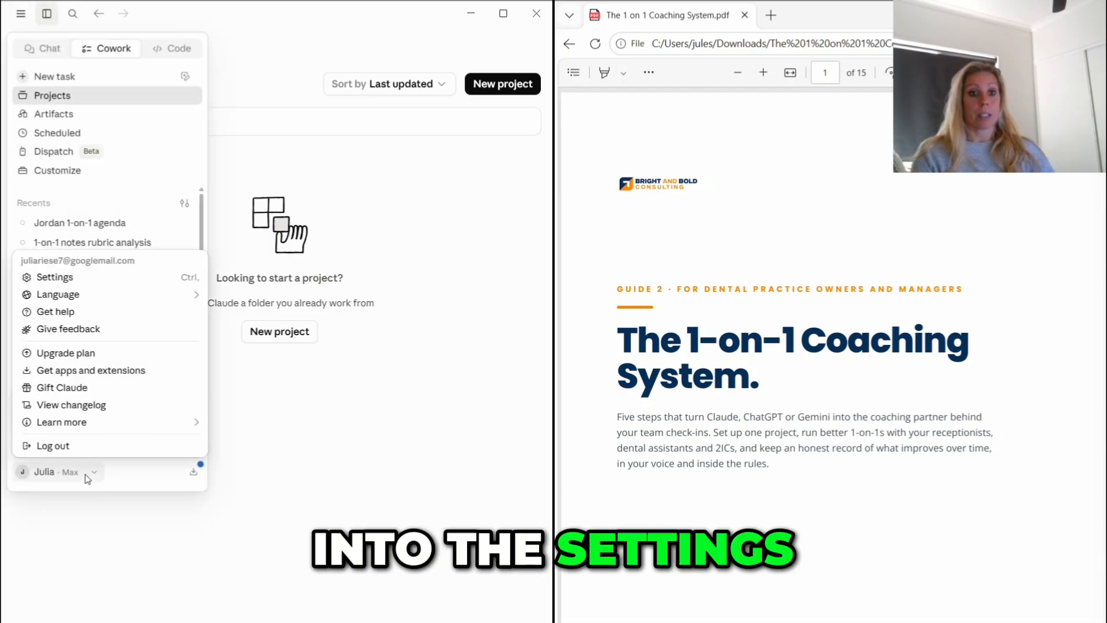
{"action": "left_click", "coordinate": [58, 276]}
{"action": "left_click", "coordinate": [77, 199]}
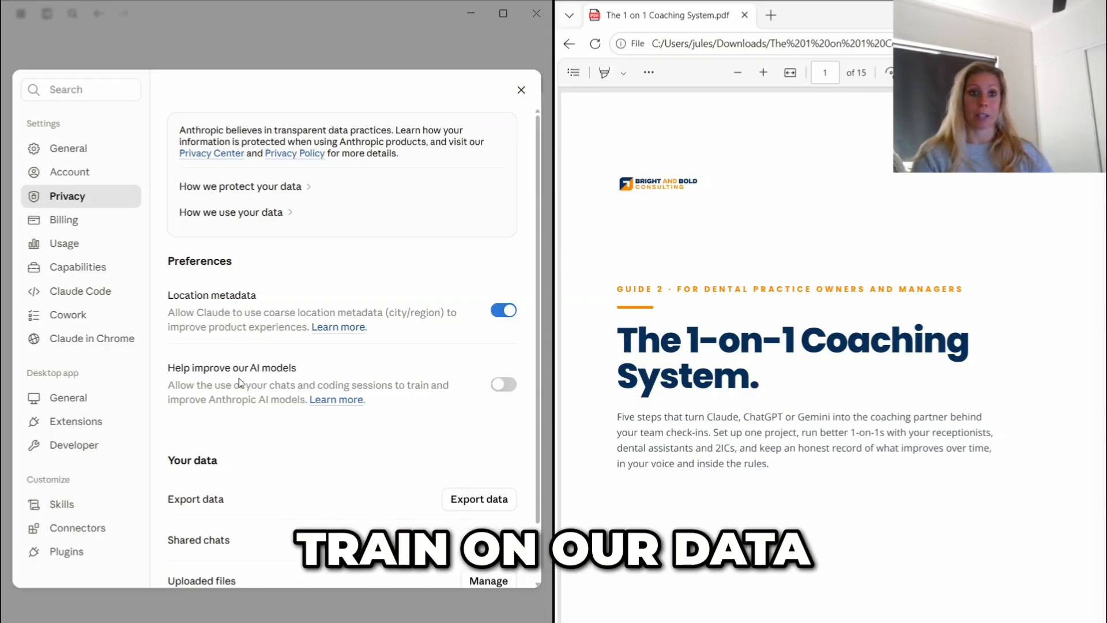
{"action": "left_click", "coordinate": [521, 89]}
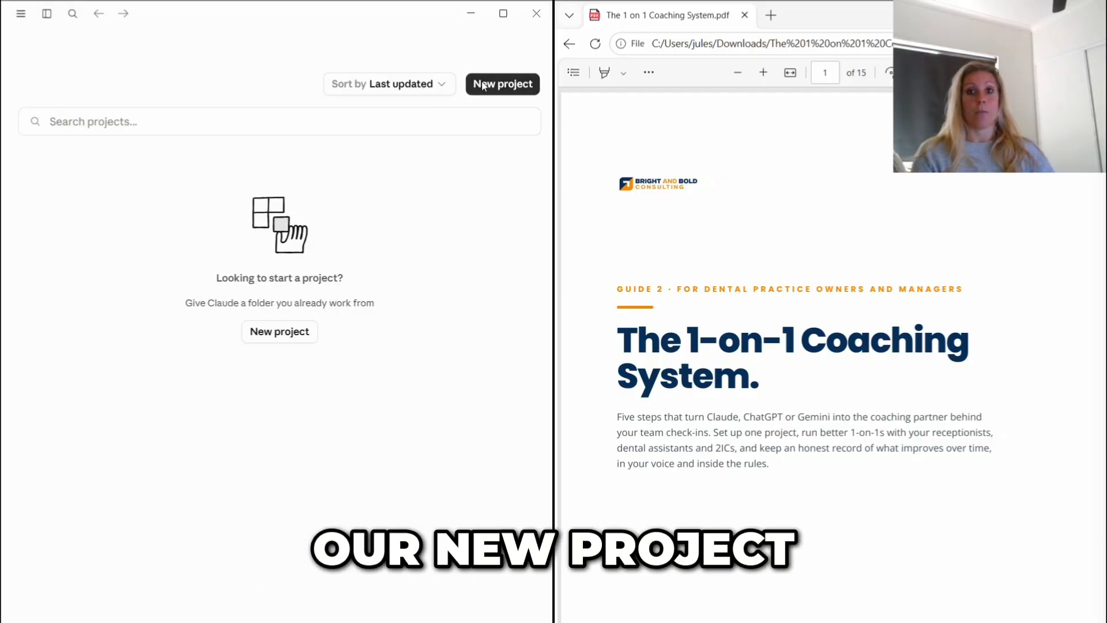
- Start a new project from scratch and name it with the guide's suggested project name, 1-on-1 Coaching System
{"action": "left_click", "coordinate": [483, 85]}
{"action": "left_click", "coordinate": [263, 306]}
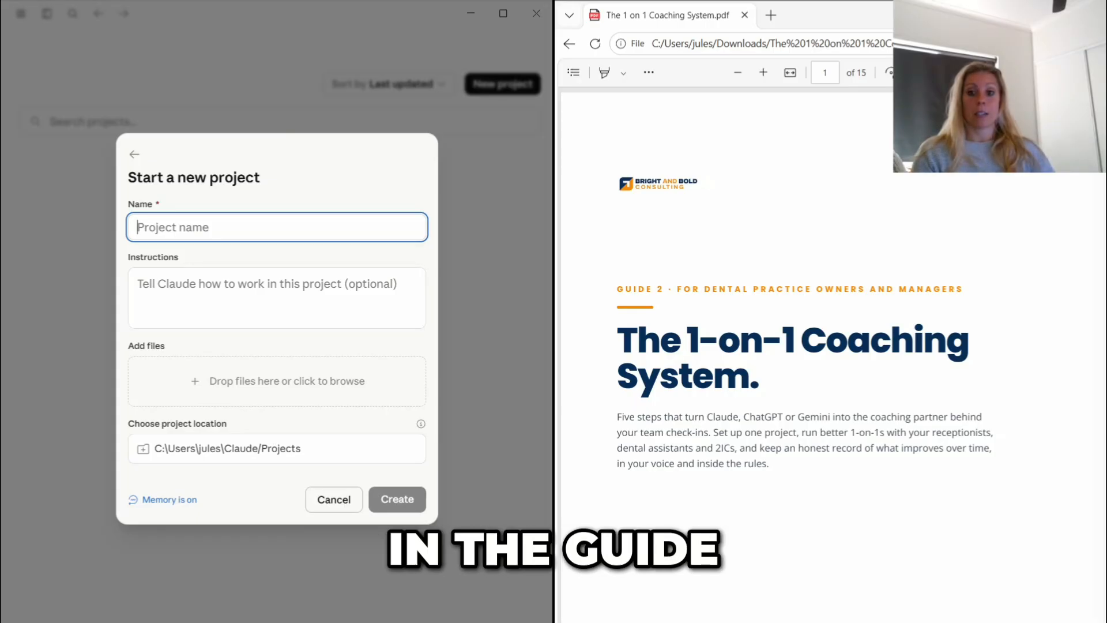
{"action": "scroll", "coordinate": [784, 452], "scroll_direction": "down", "scroll_amount": 5}
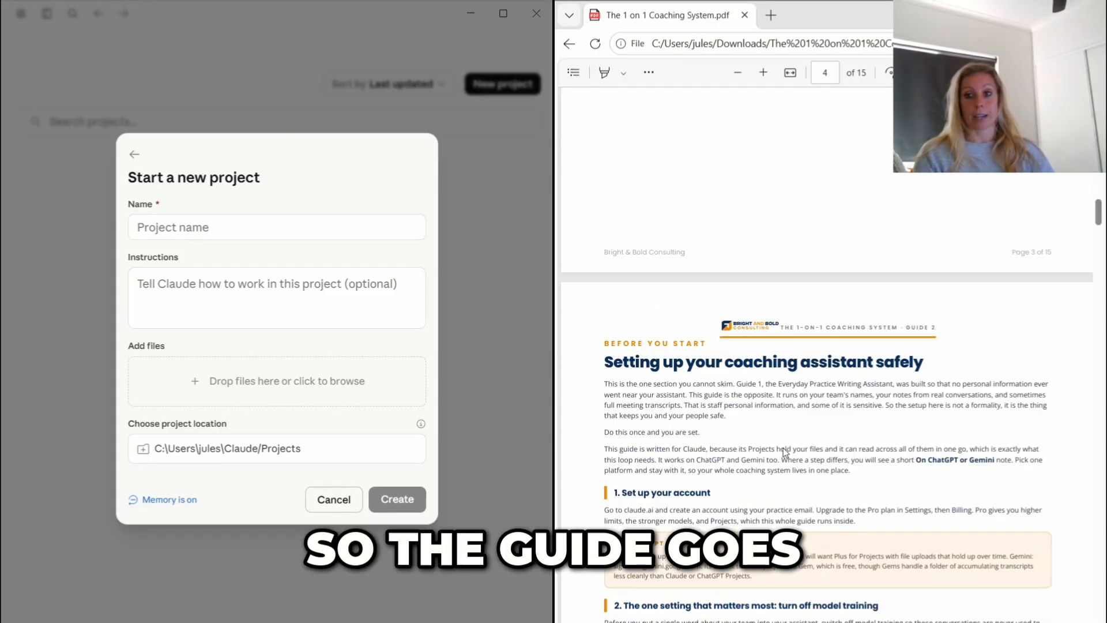
{"action": "scroll", "coordinate": [784, 453], "scroll_direction": "down", "scroll_amount": 6}
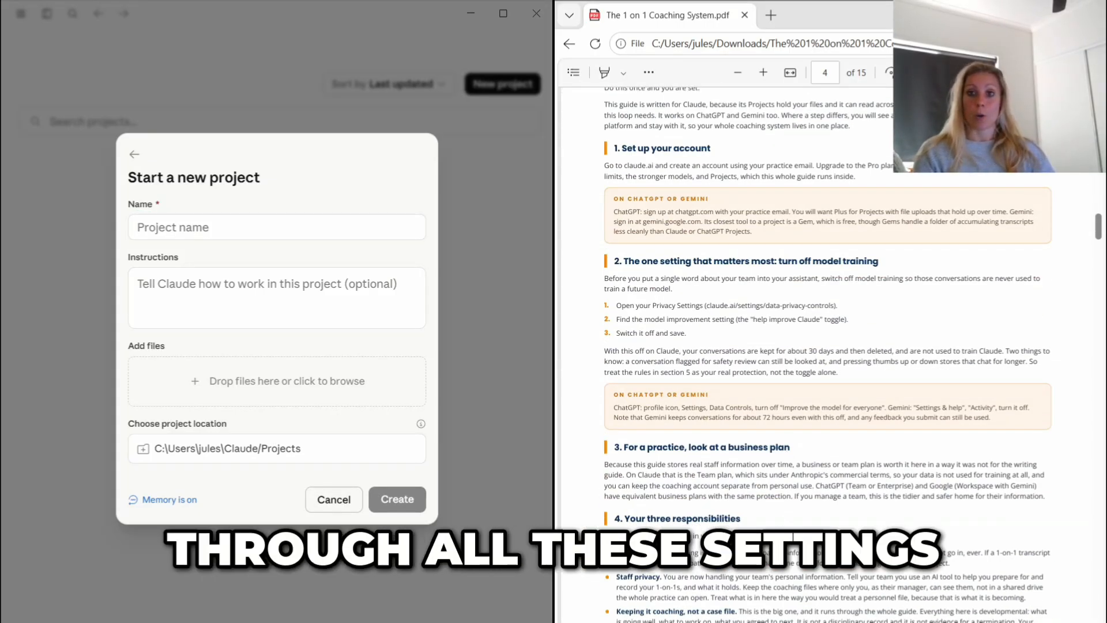
{"action": "scroll", "coordinate": [675, 411], "scroll_direction": "down", "scroll_amount": 10}
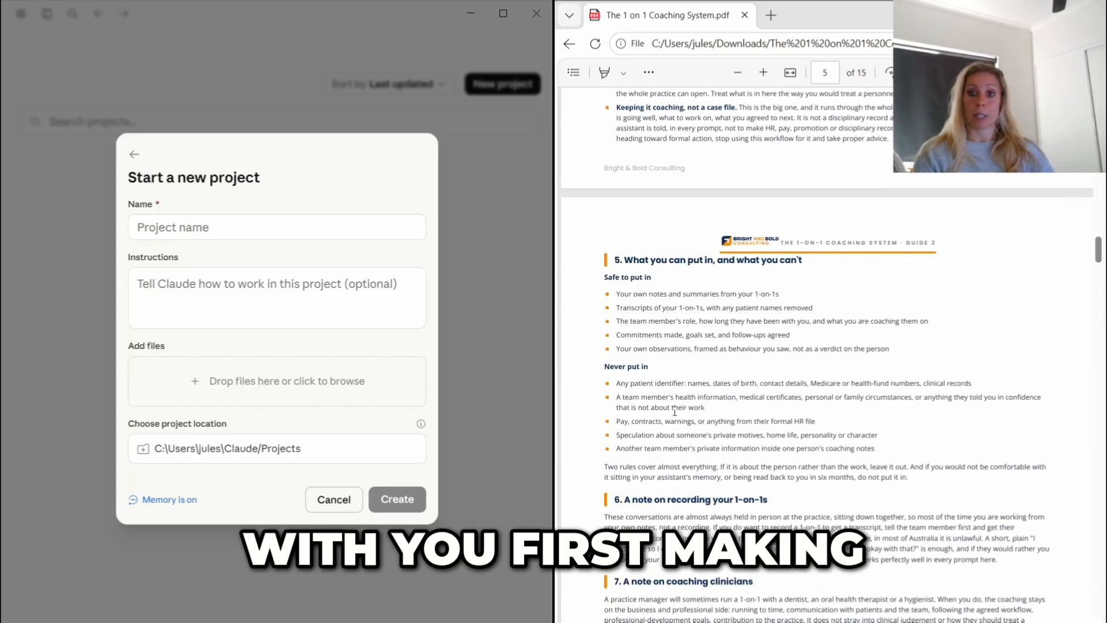
{"action": "scroll", "coordinate": [675, 411], "scroll_direction": "down", "scroll_amount": 15}
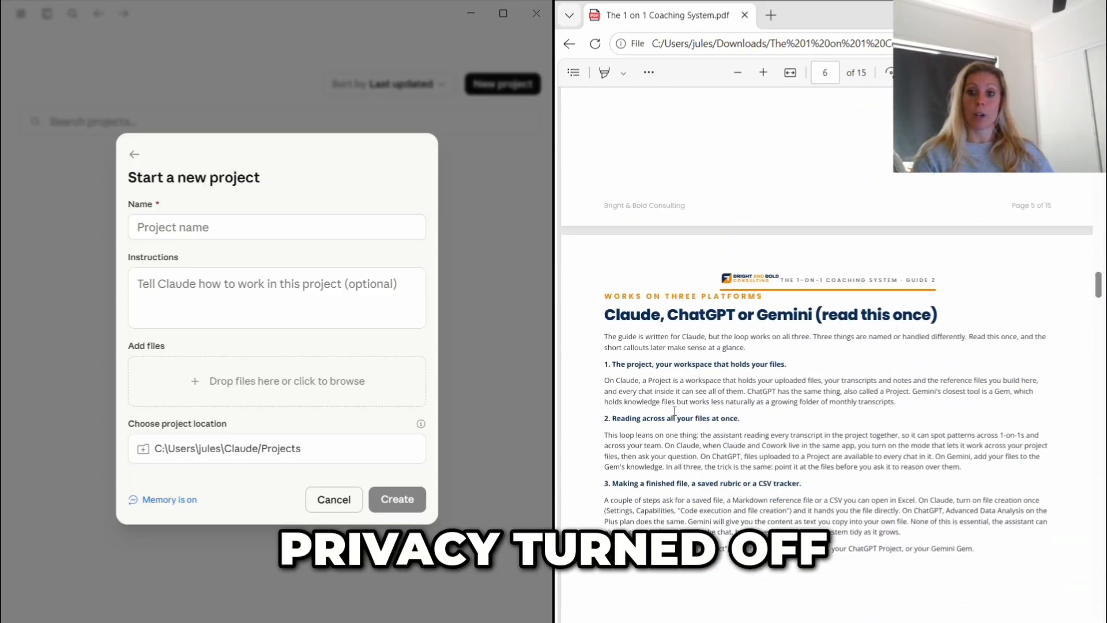
{"action": "left_click_drag", "start_coordinate": [683, 263], "coordinate": [612, 263]}
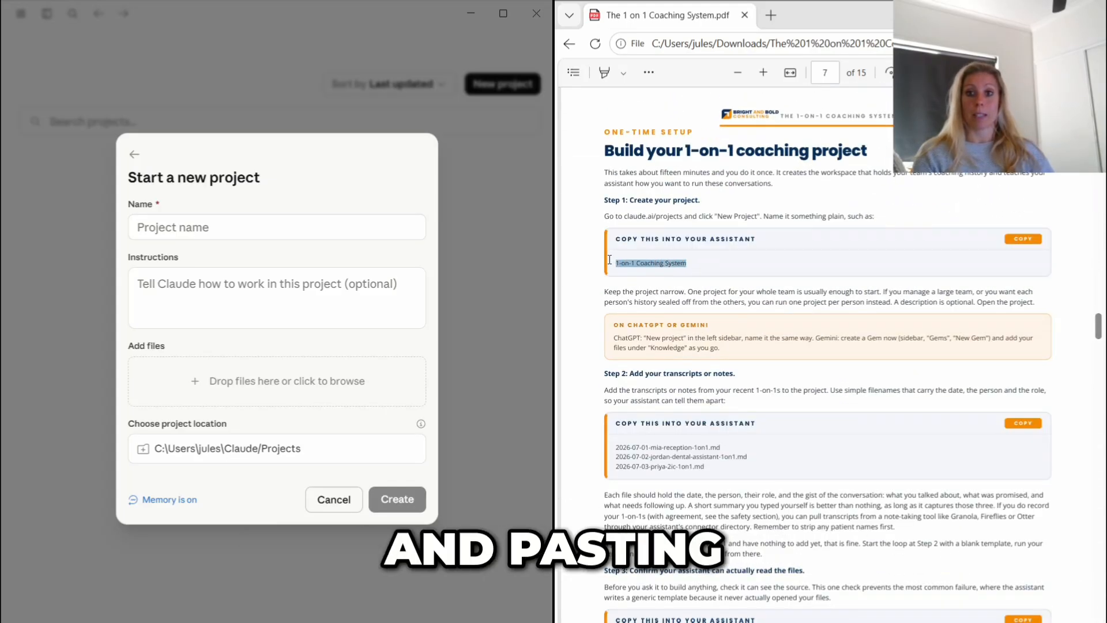
{"action": "key", "text": "ctrl+c"}
{"action": "left_click", "coordinate": [249, 228]}
{"action": "key", "text": "ctrl+v"}
- Append "Brightwater Dental Practice" to the project name
{"action": "type", "text": "Bright"}
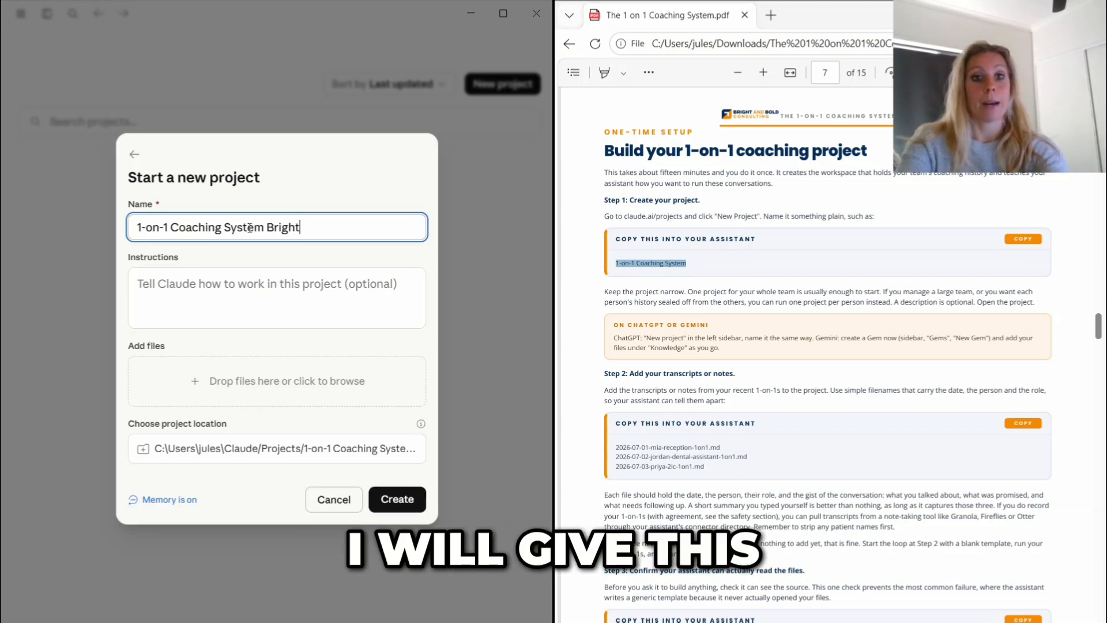
{"action": "type", "text": "water Dental Practice"}
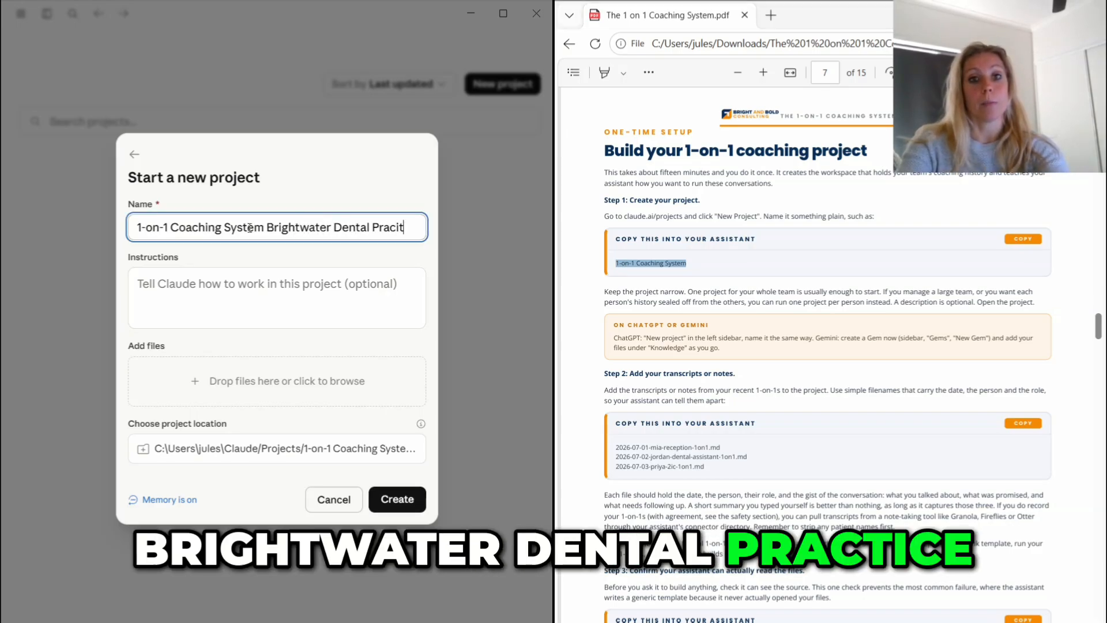
{"action": "key", "text": "BackSpace"}
{"action": "key", "text": "BackSpace"}
{"action": "type", "text": "ce"}
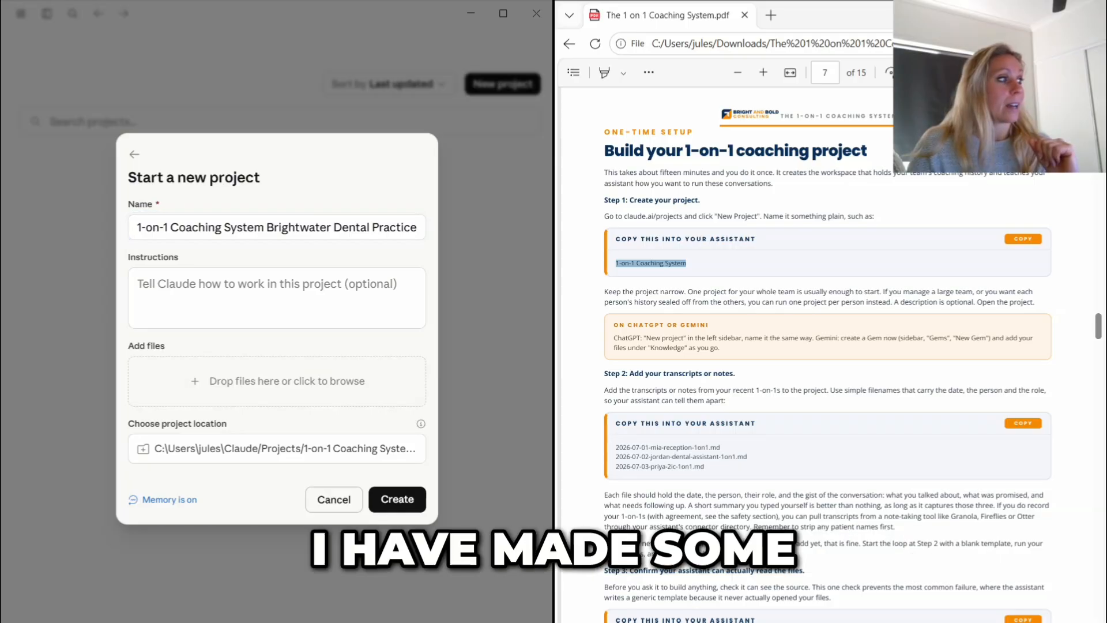
- Add the five 1-on-1 note files to the project and create it
{"action": "left_click_drag", "start_coordinate": [124, 381], "coordinate": [320, 381]}
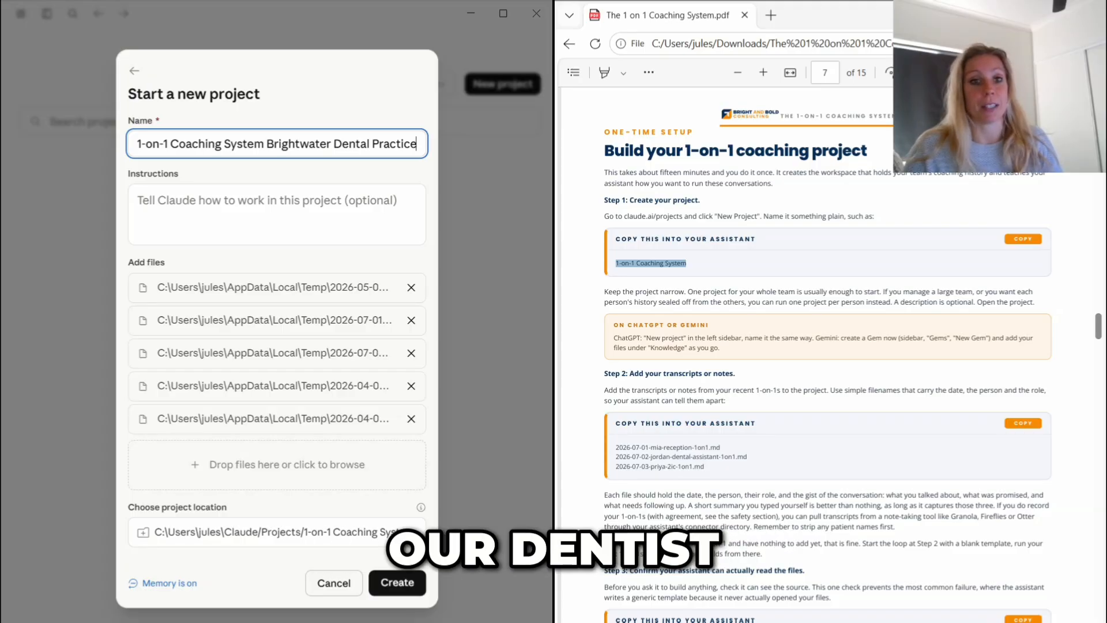
{"action": "left_click", "coordinate": [398, 584]}
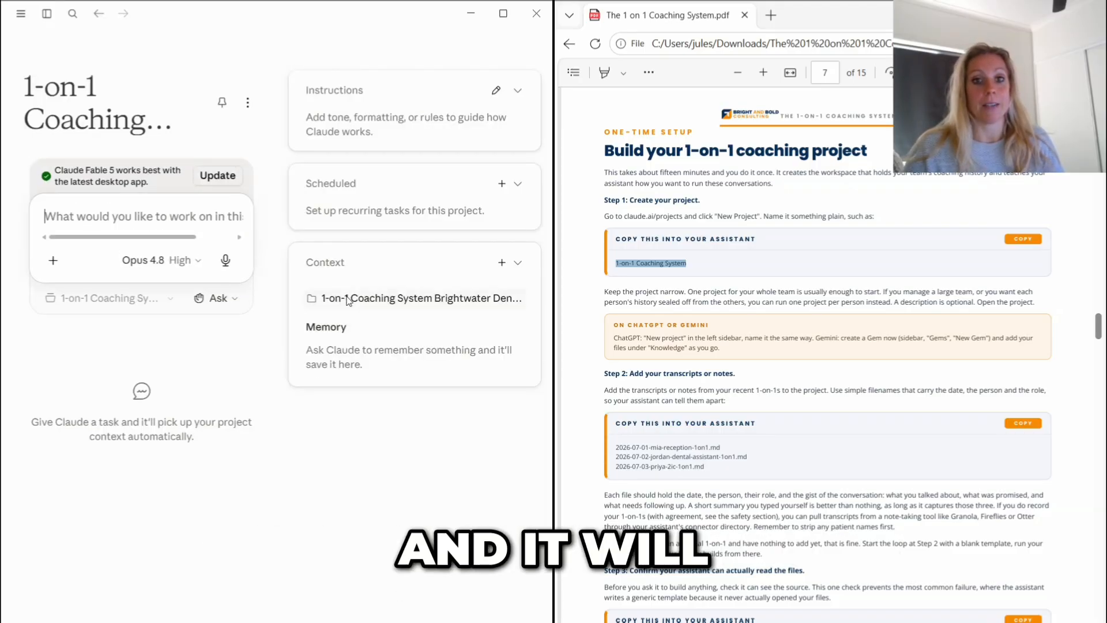
- Submit the guide's Step 3 prompt in the project, asking which 1-on-1 transcript or note files can be read
{"action": "scroll", "coordinate": [827, 346], "scroll_direction": "down", "scroll_amount": 3}
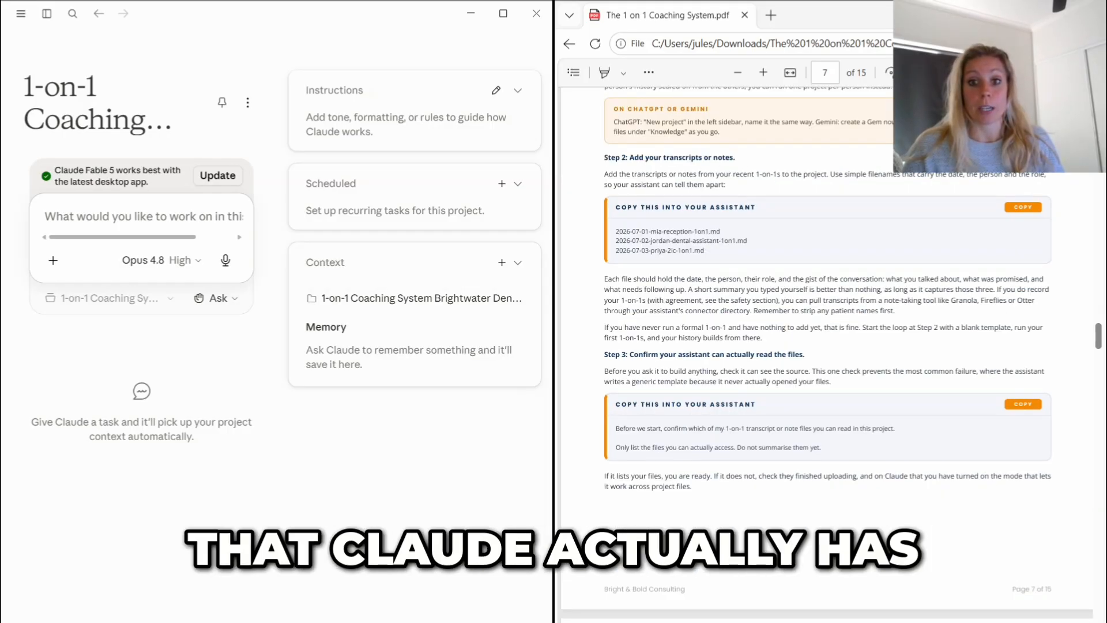
{"action": "left_click_drag", "start_coordinate": [614, 428], "coordinate": [813, 444]}
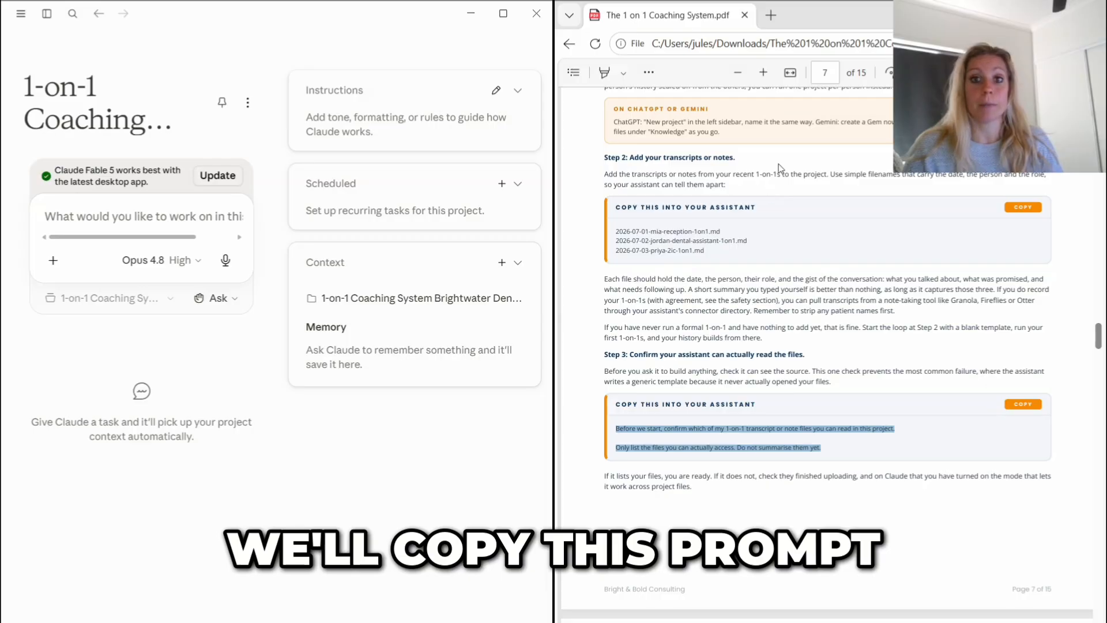
{"action": "left_click", "coordinate": [143, 216]}
{"action": "key", "text": "ctrl+v"}
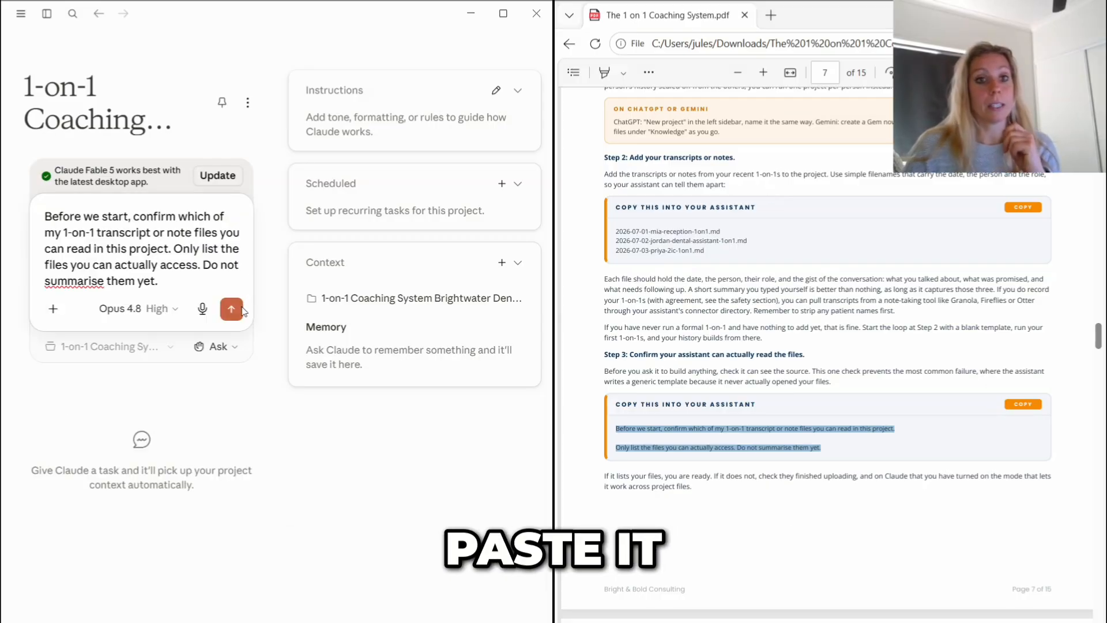
{"action": "left_click", "coordinate": [241, 309]}
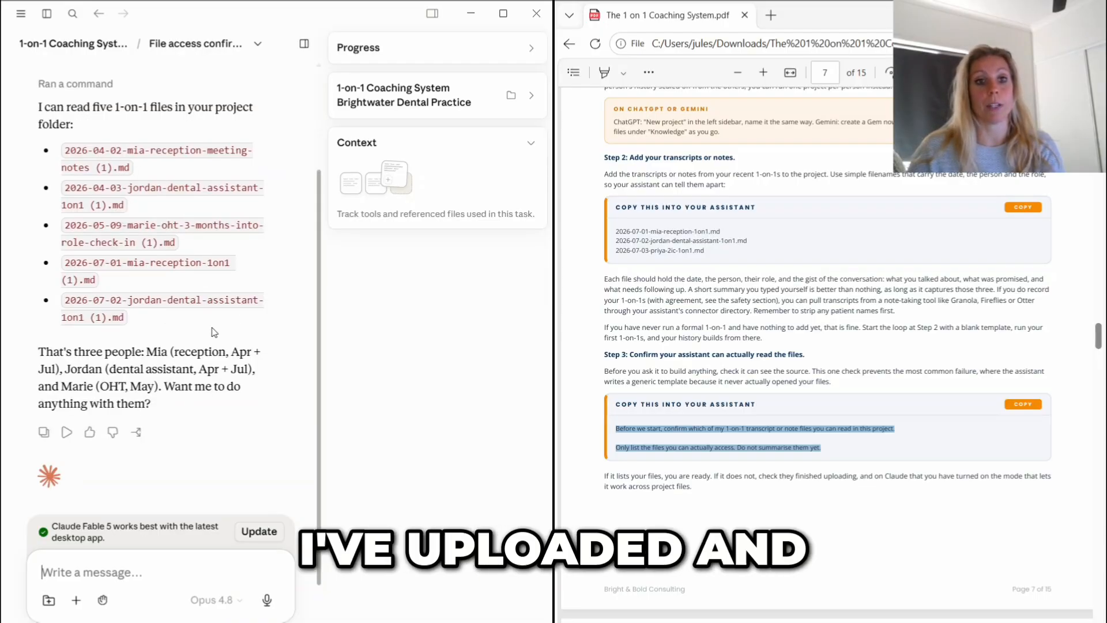
- Submit the guide's "Build your team reference file" prompt in the same chat to create team.md, and read through the reply
{"action": "scroll", "coordinate": [827, 346], "scroll_direction": "down", "scroll_amount": 4}
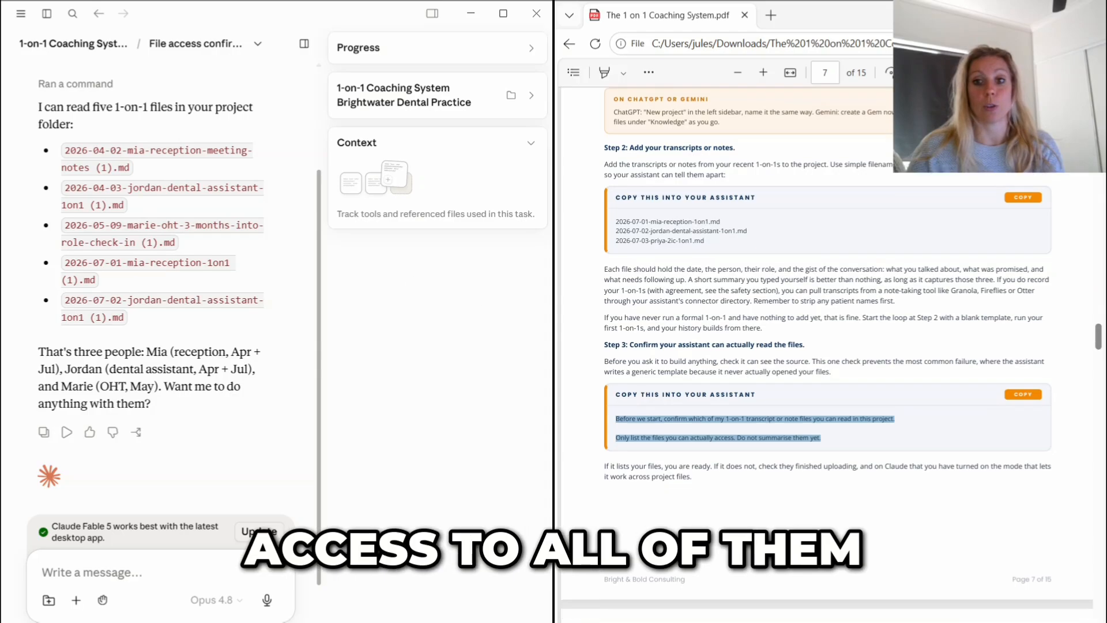
{"action": "scroll", "coordinate": [827, 346], "scroll_direction": "down", "scroll_amount": 4}
{"action": "left_click_drag", "start_coordinate": [615, 383], "coordinate": [932, 573]}
{"action": "key", "text": "ctrl+c"}
{"action": "left_click", "coordinate": [144, 572]}
{"action": "key", "text": "ctrl+v"}
{"action": "key", "text": "Return"}
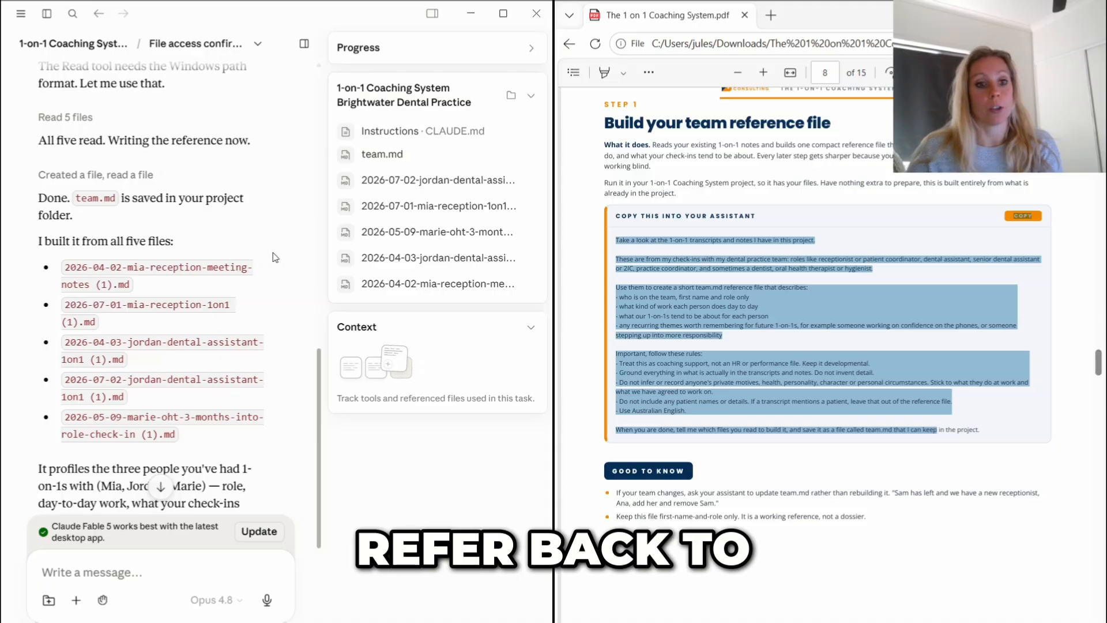
{"action": "scroll", "coordinate": [134, 184], "scroll_direction": "down", "scroll_amount": 1}
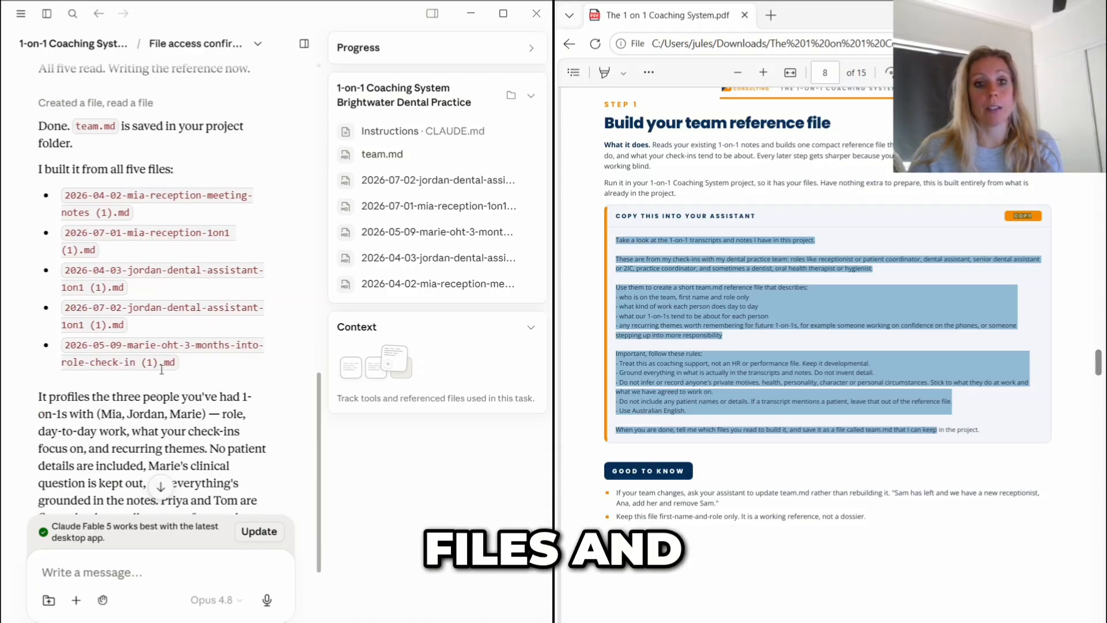
{"action": "scroll", "coordinate": [60, 242], "scroll_direction": "down", "scroll_amount": 2}
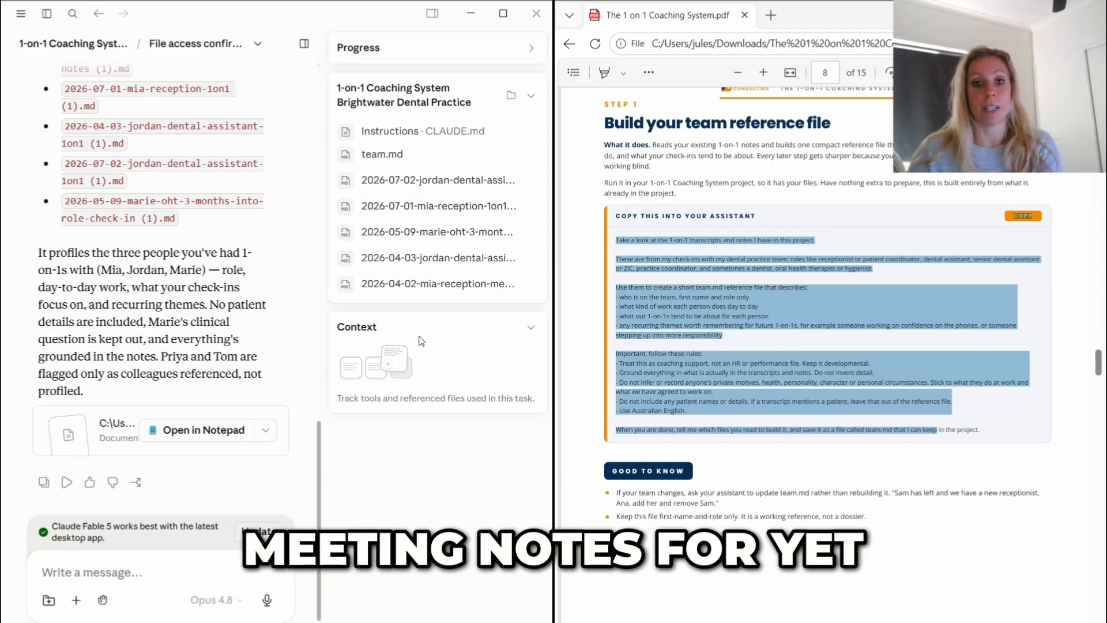
{"action": "scroll", "coordinate": [242, 299], "scroll_direction": "down", "scroll_amount": 1}
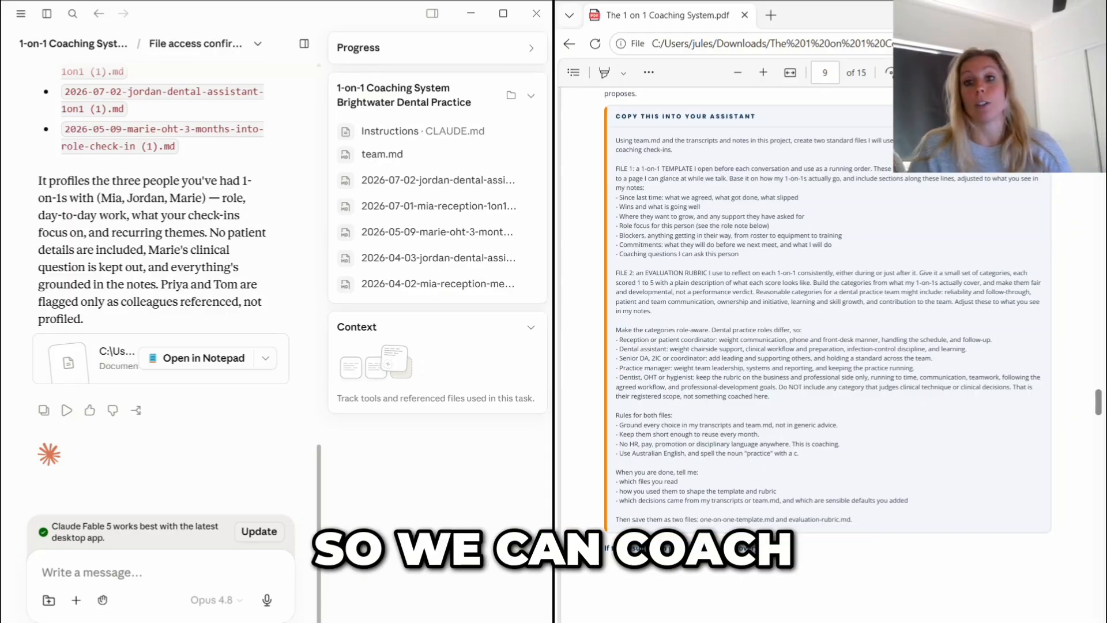
- In a fresh project chat, submit the guide's prompt for creating one-on-one-template.md and evaluation-rubric.md
{"action": "left_click", "coordinate": [115, 49]}
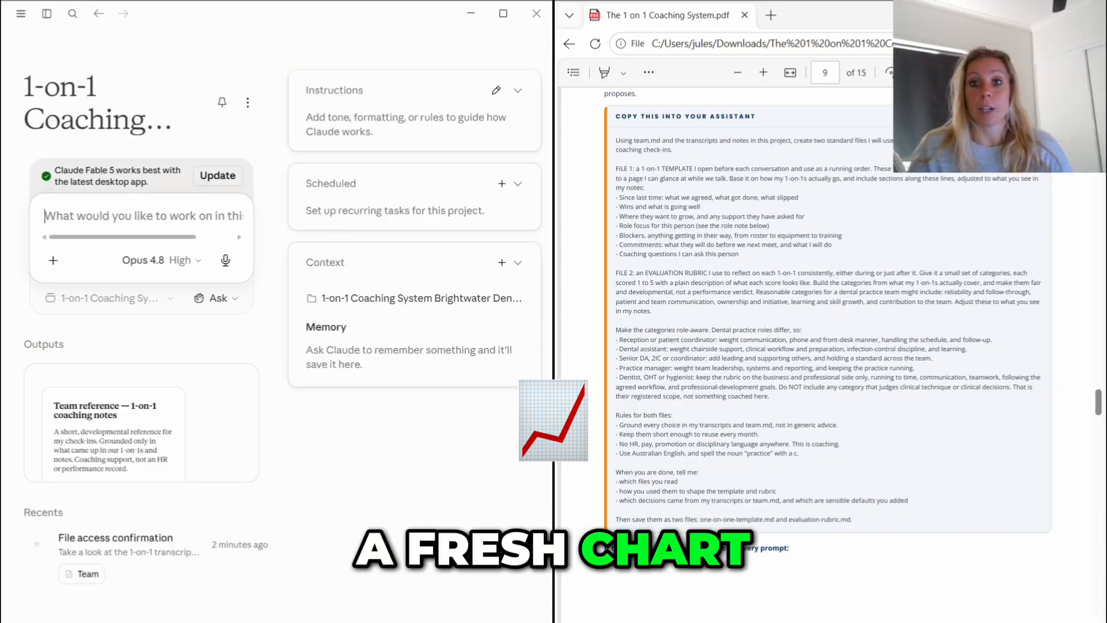
{"action": "left_click_drag", "start_coordinate": [615, 140], "coordinate": [852, 519]}
{"action": "key", "text": "ctrl+c"}
{"action": "left_click", "coordinate": [173, 216]}
{"action": "key", "text": "ctrl+v"}
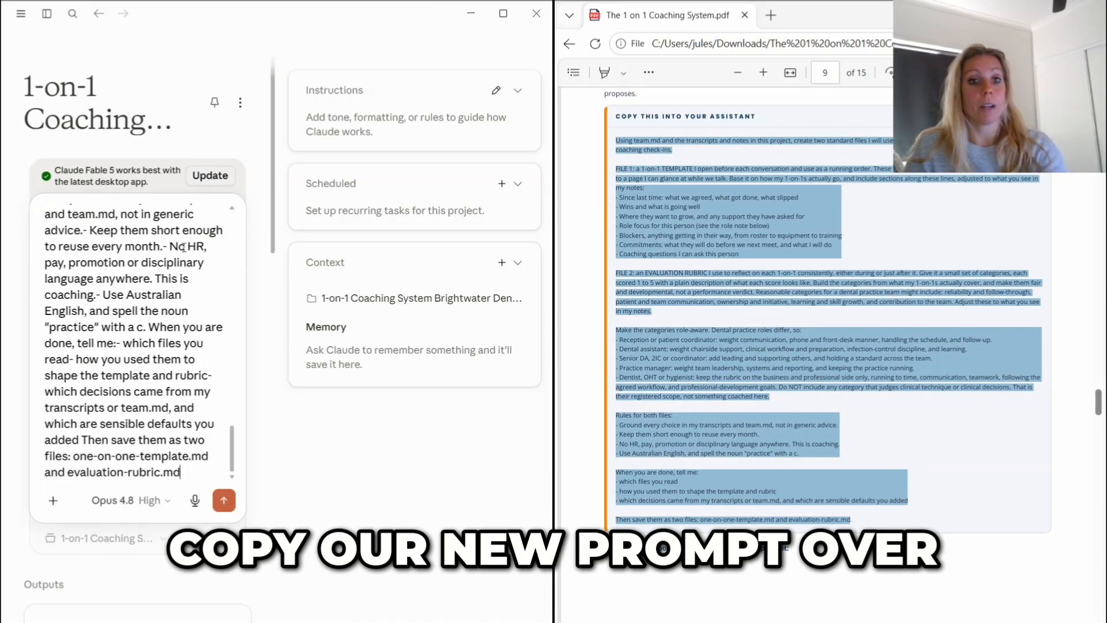
{"action": "key", "text": "Return"}
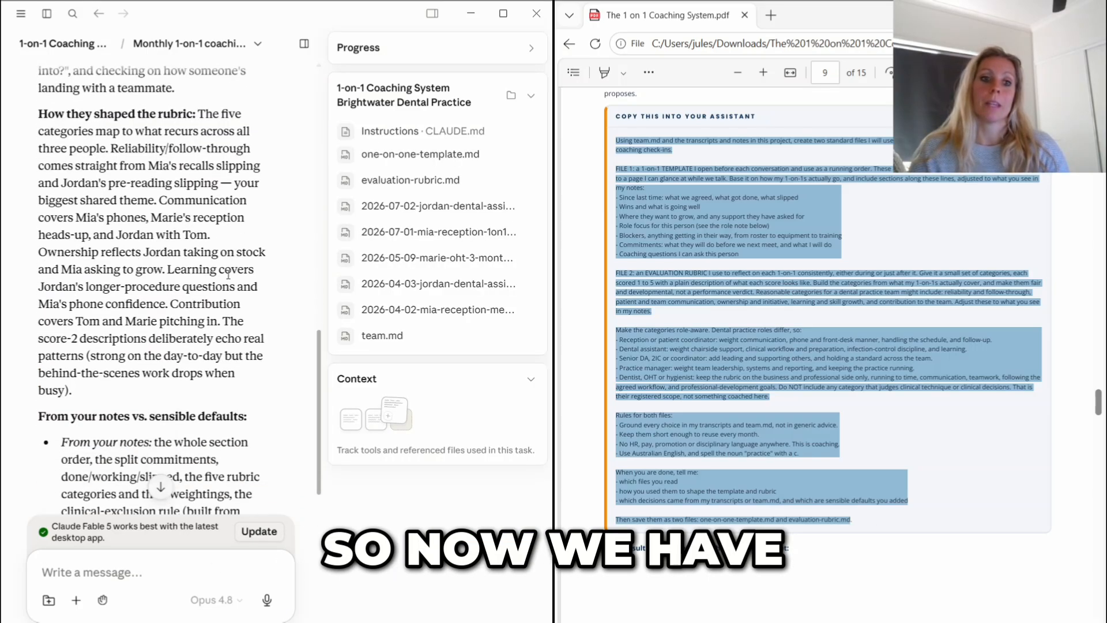
- Review the reply about the two files and send the request "Show me both templates in the chat here"
{"action": "scroll", "coordinate": [227, 275], "scroll_direction": "down", "scroll_amount": 10}
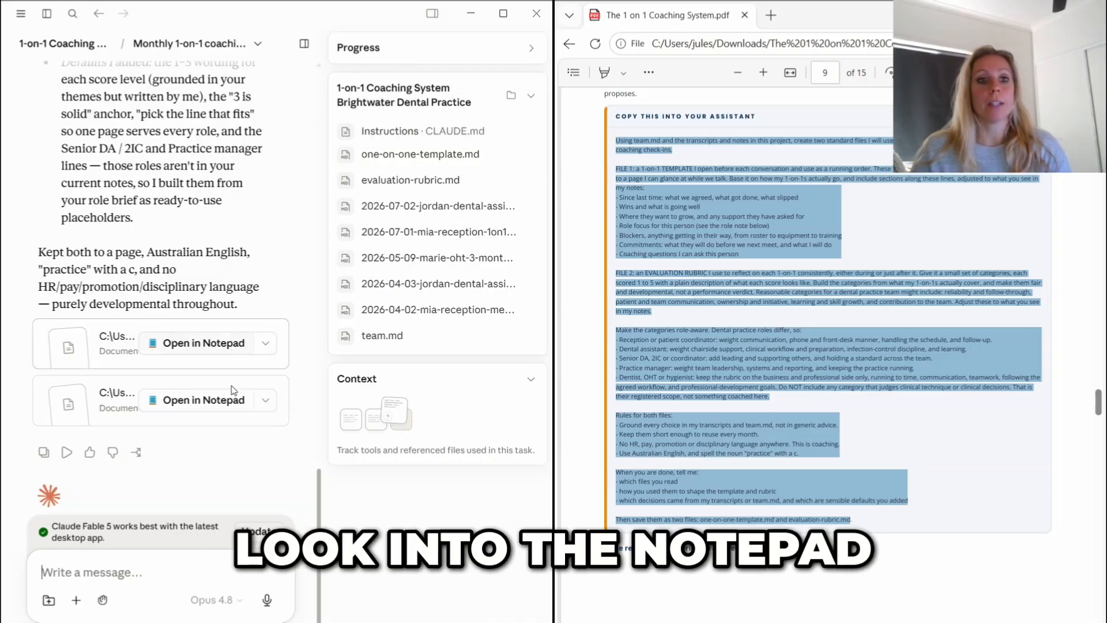
{"action": "scroll", "coordinate": [287, 232], "scroll_direction": "up", "scroll_amount": 15}
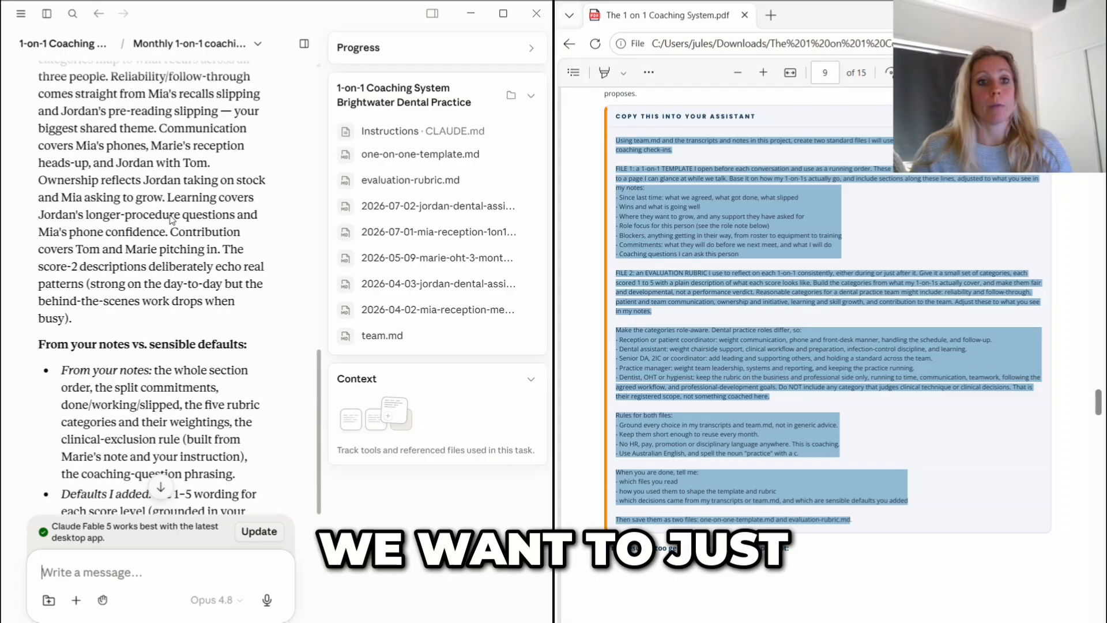
{"action": "scroll", "coordinate": [170, 214], "scroll_direction": "down", "scroll_amount": 15}
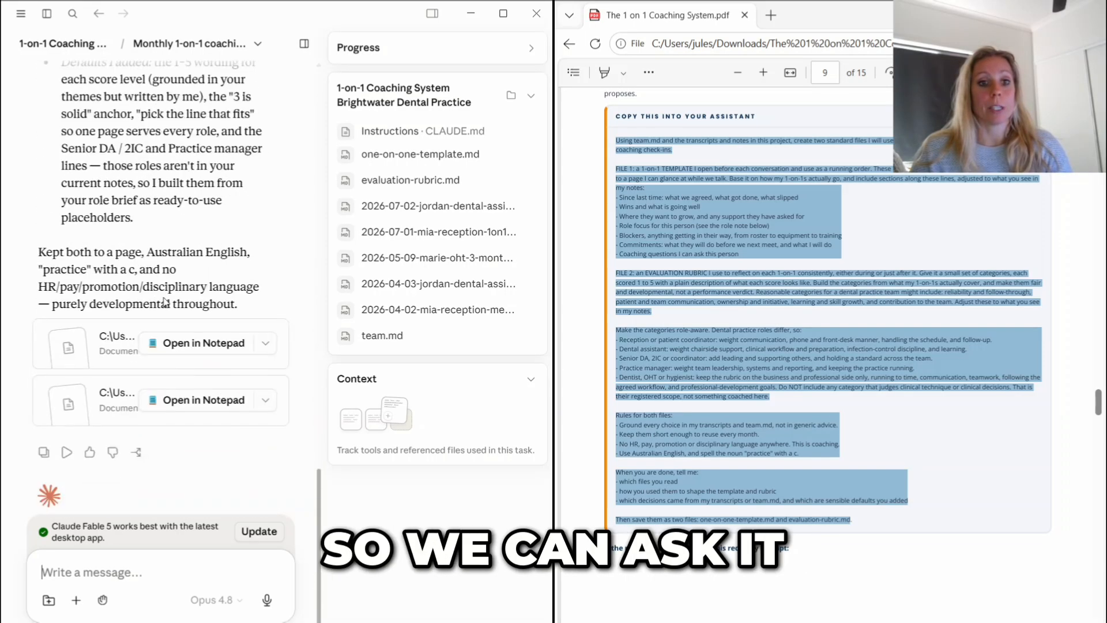
{"action": "type", "text": "Show me both "}
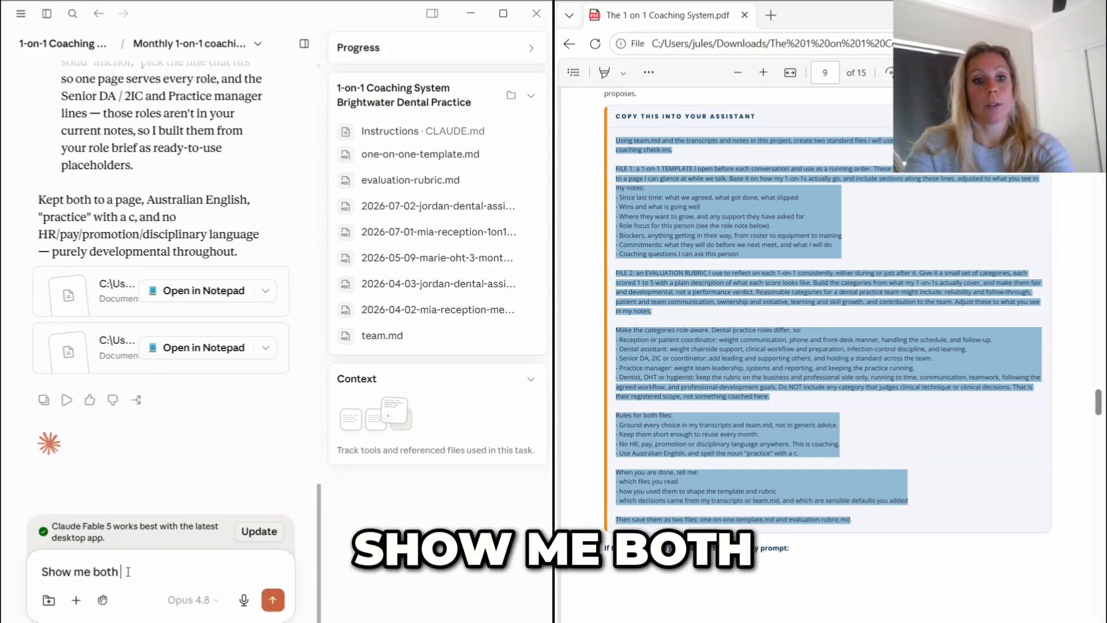
{"action": "type", "text": "templates in the chat here"}
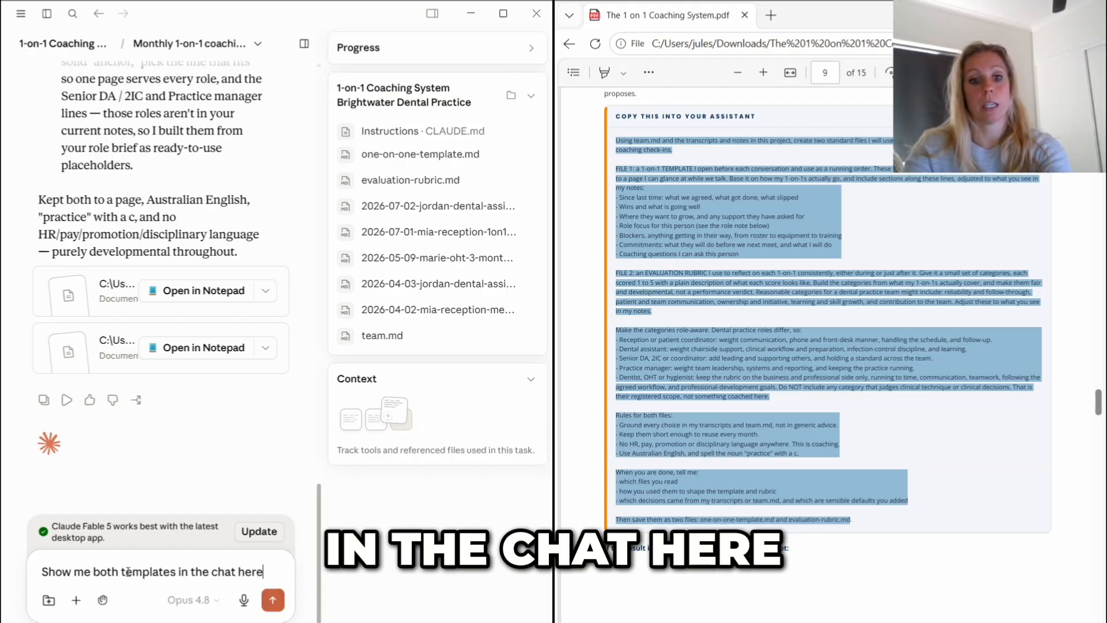
{"action": "key", "text": "Return"}
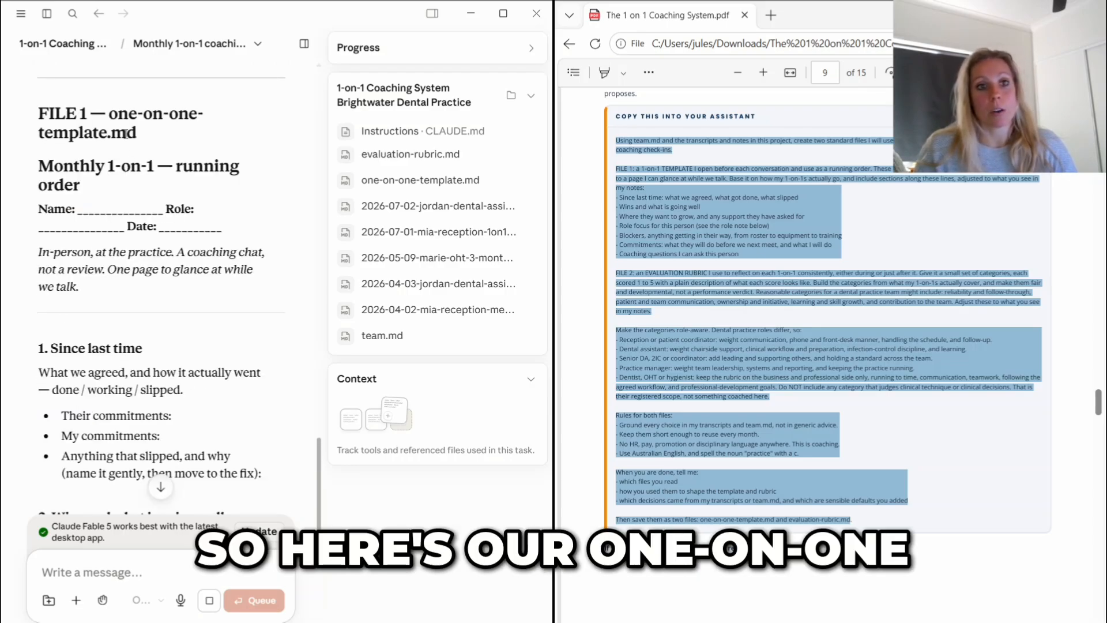
- Read through the one-on-one-template.md text in the chat reply, from the running order sections to the coaching questions
{"action": "scroll", "coordinate": [173, 346], "scroll_direction": "down", "scroll_amount": 3}
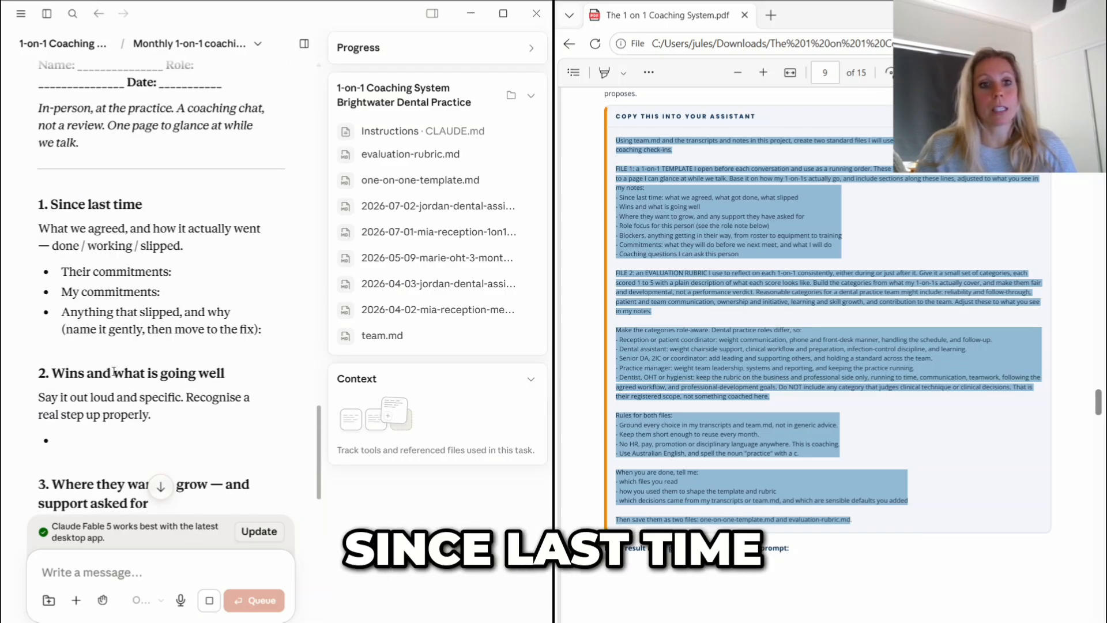
{"action": "scroll", "coordinate": [187, 385], "scroll_direction": "down", "scroll_amount": 4}
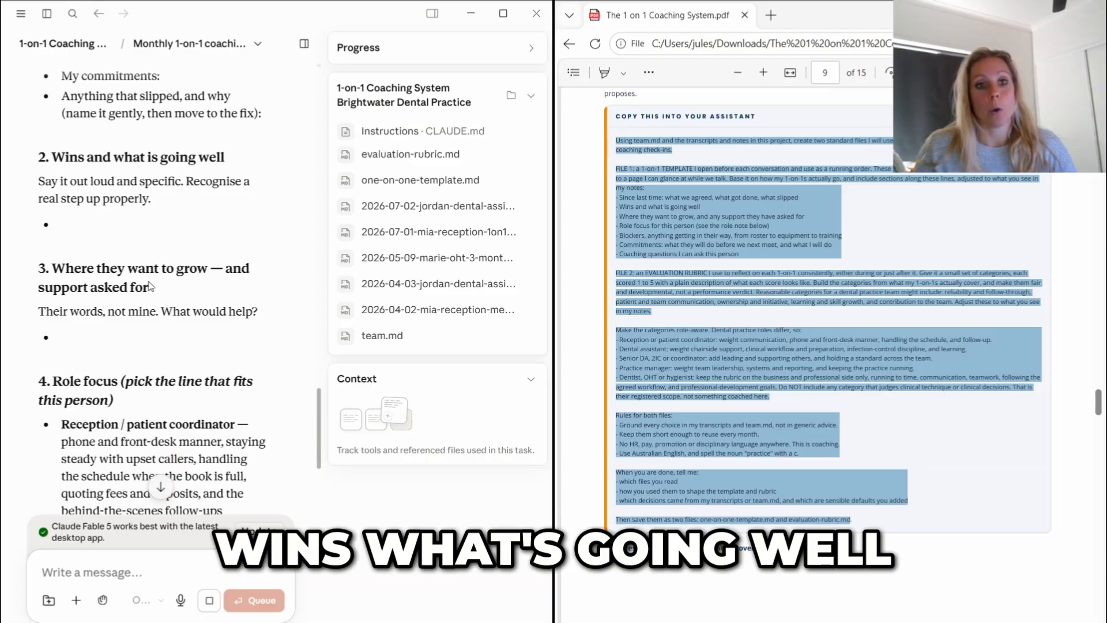
{"action": "scroll", "coordinate": [144, 306], "scroll_direction": "down", "scroll_amount": 3}
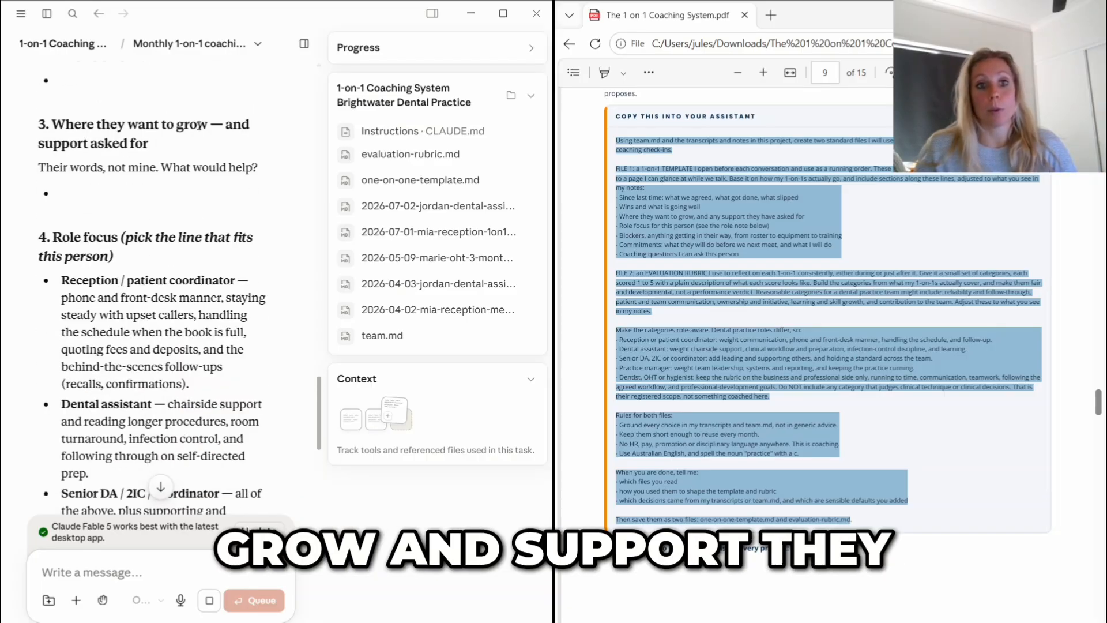
{"action": "scroll", "coordinate": [69, 252], "scroll_direction": "down", "scroll_amount": 3}
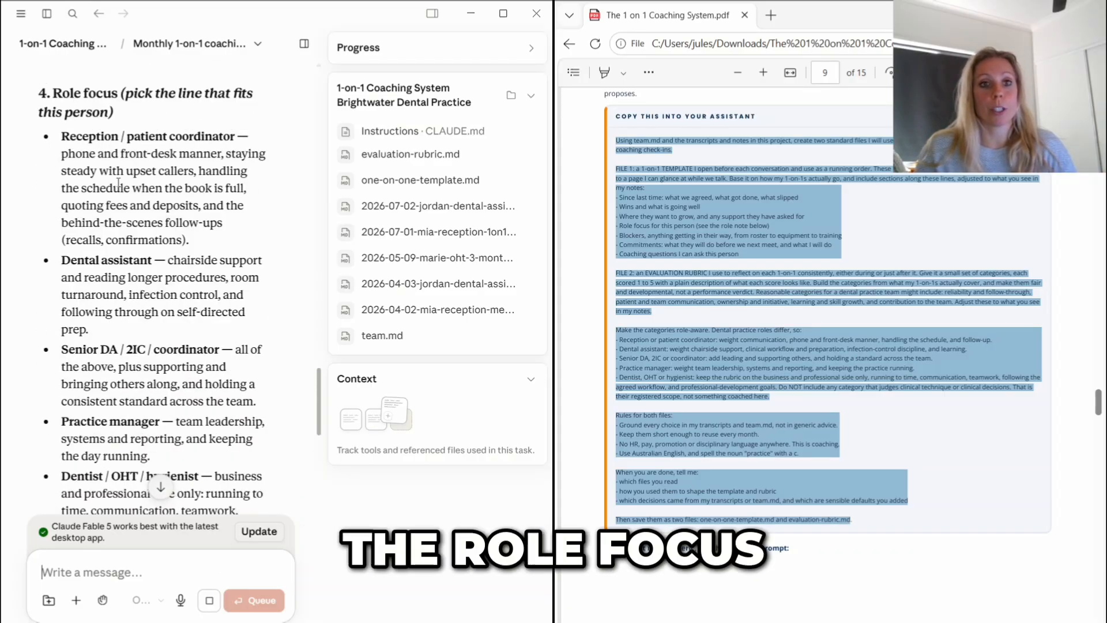
{"action": "scroll", "coordinate": [128, 398], "scroll_direction": "down", "scroll_amount": 2}
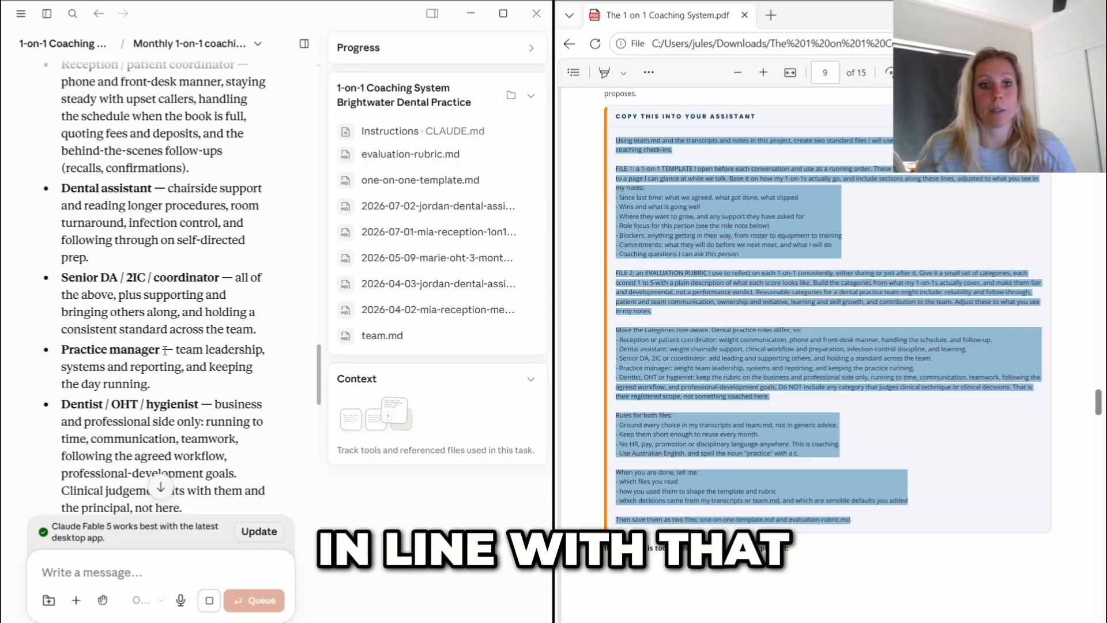
{"action": "scroll", "coordinate": [170, 338], "scroll_direction": "down", "scroll_amount": 3}
{"action": "scroll", "coordinate": [170, 339], "scroll_direction": "down", "scroll_amount": 3}
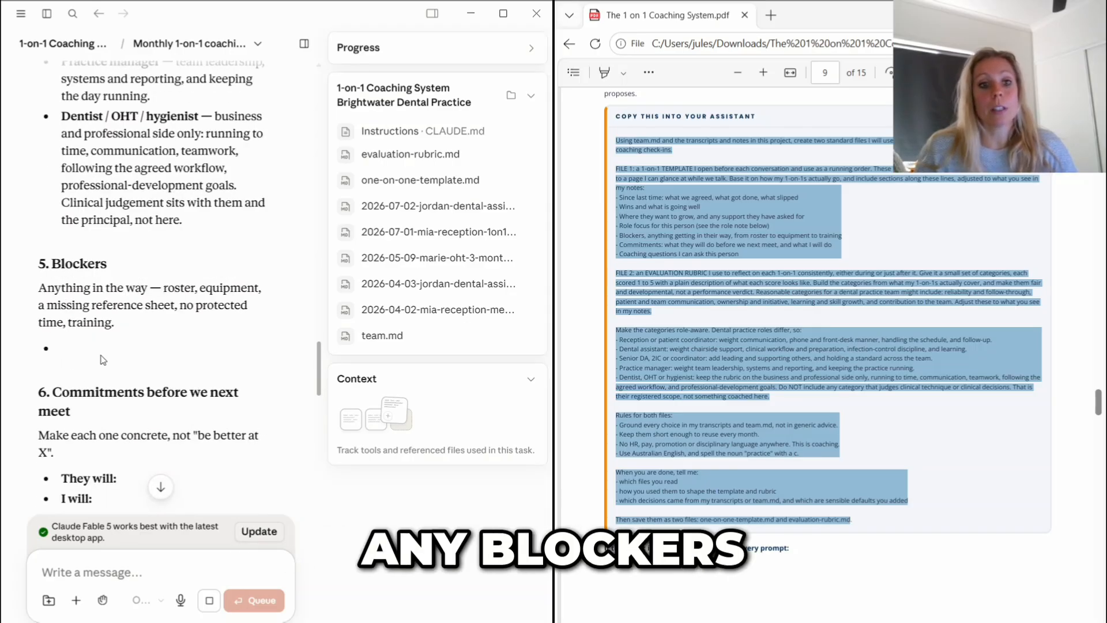
{"action": "scroll", "coordinate": [122, 246], "scroll_direction": "down", "scroll_amount": 2}
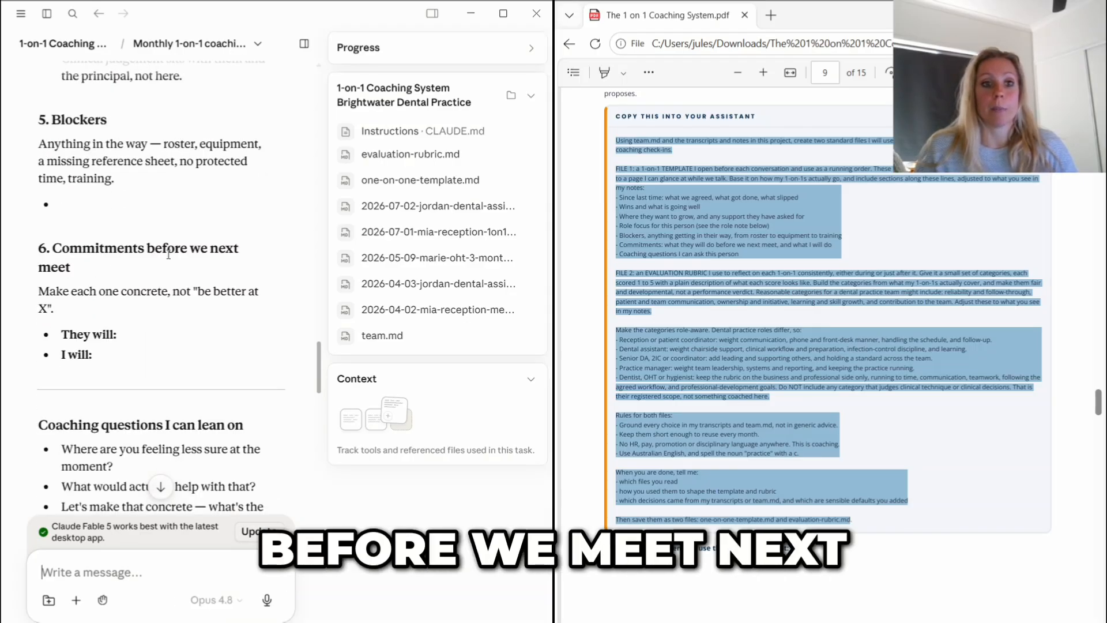
{"action": "scroll", "coordinate": [168, 252], "scroll_direction": "down", "scroll_amount": 5}
{"action": "scroll", "coordinate": [249, 285], "scroll_direction": "down", "scroll_amount": 3}
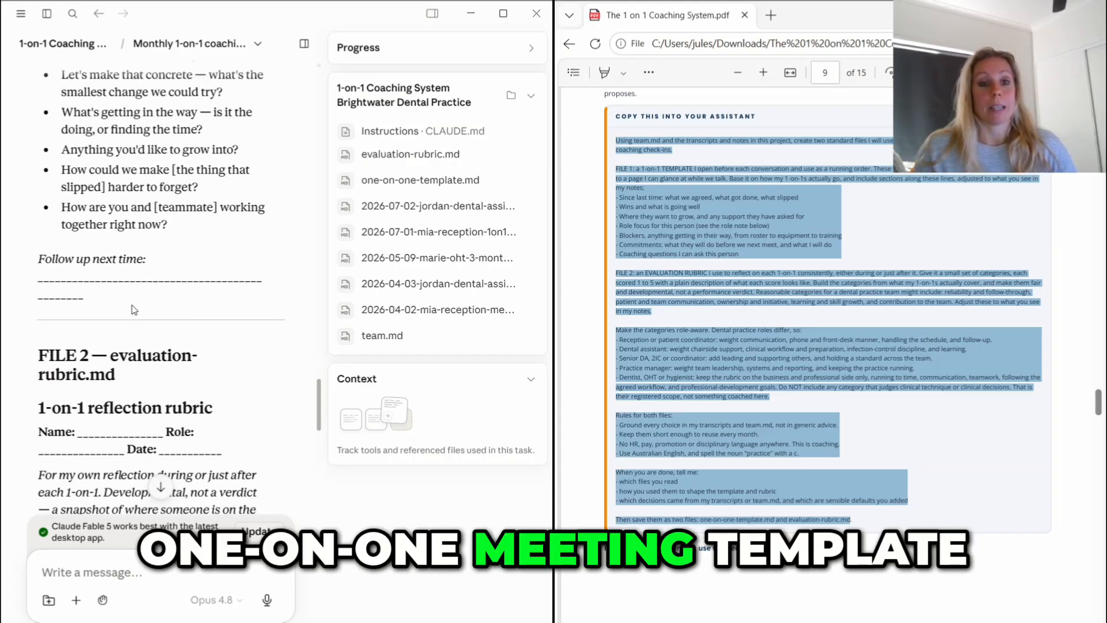
{"action": "scroll", "coordinate": [134, 309], "scroll_direction": "up", "scroll_amount": 3}
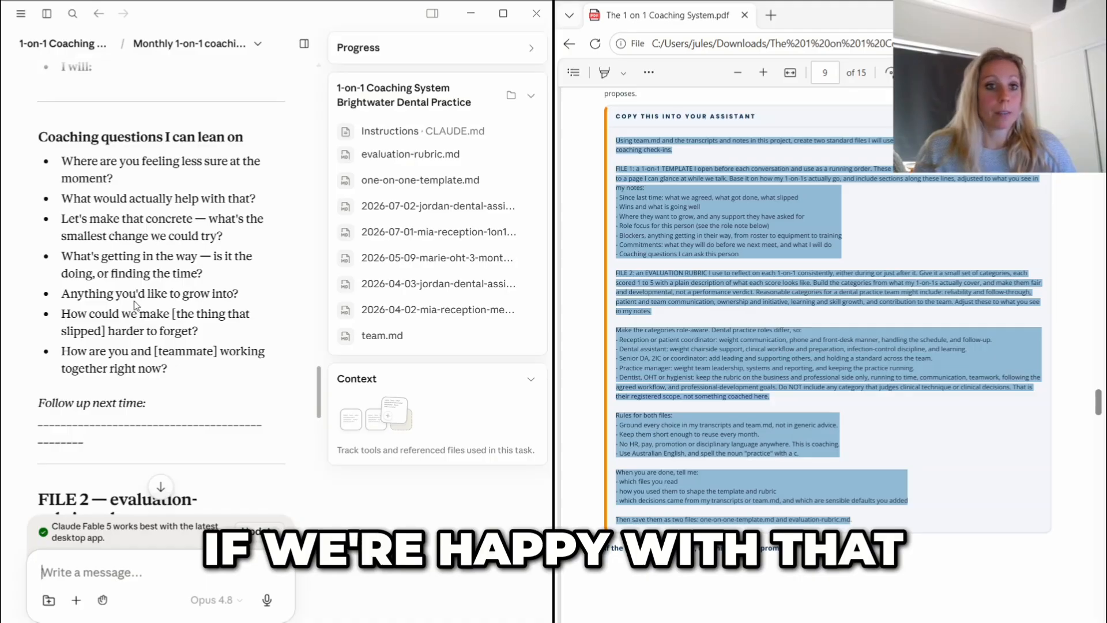
{"action": "scroll", "coordinate": [134, 306], "scroll_direction": "down", "scroll_amount": 5}
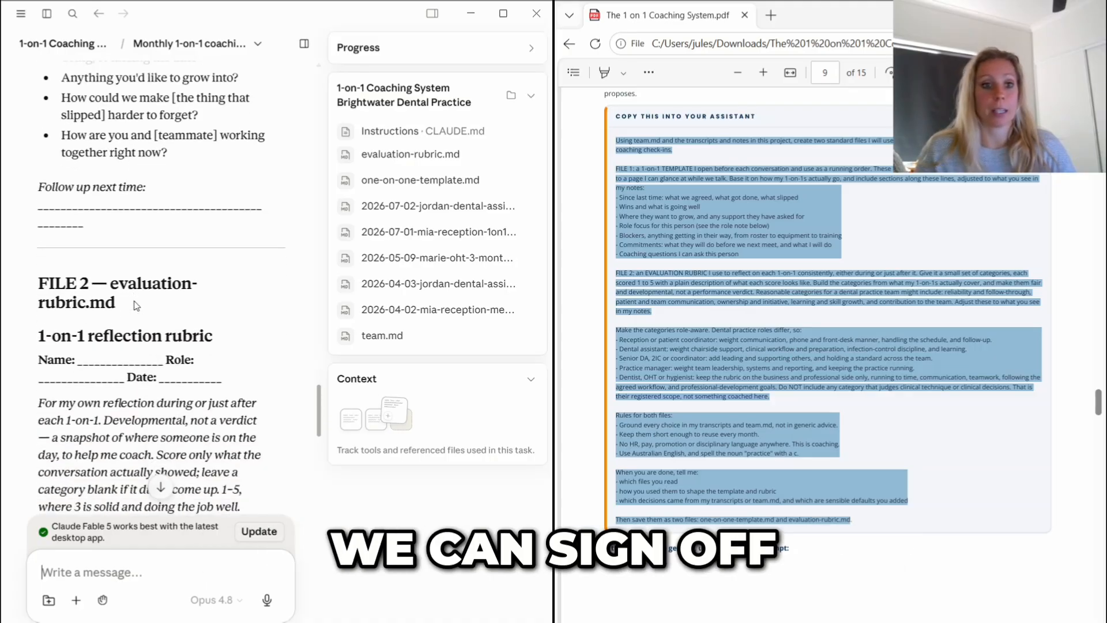
- Read through the evaluation-rubric.md text in the reply, covering its five scoring categories and the role-aware notes
{"action": "scroll", "coordinate": [136, 306], "scroll_direction": "down", "scroll_amount": 2}
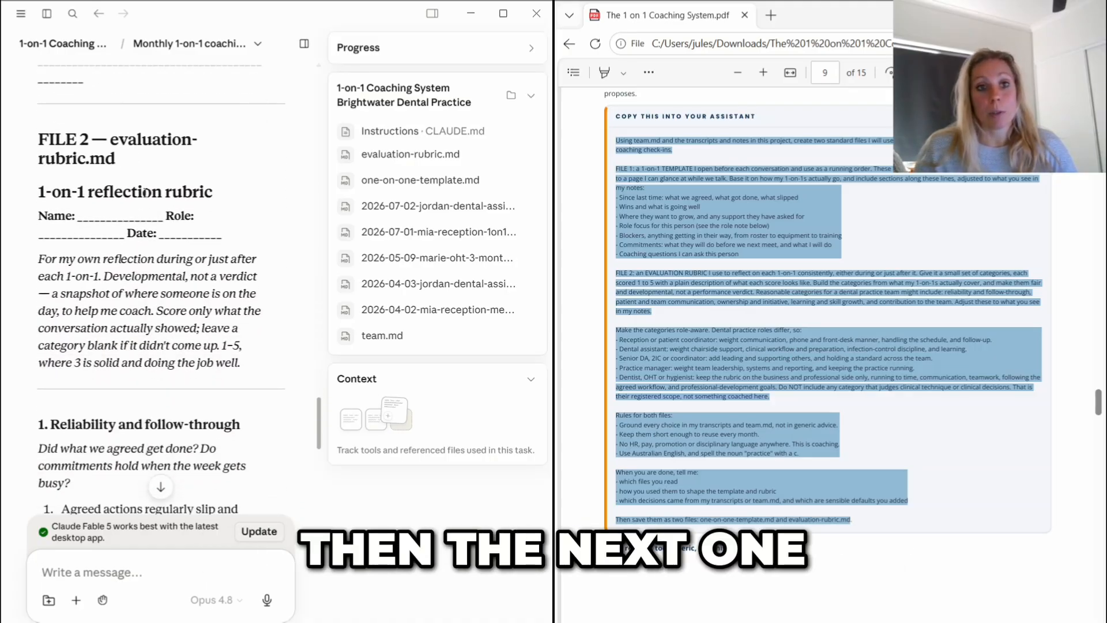
{"action": "scroll", "coordinate": [111, 151], "scroll_direction": "down", "scroll_amount": 3}
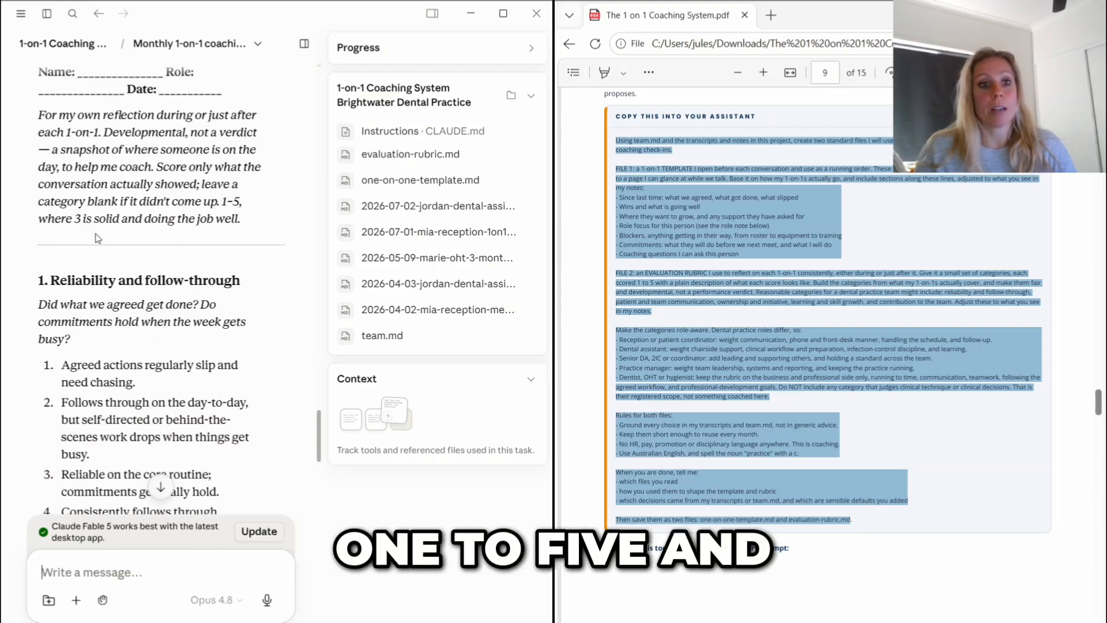
{"action": "scroll", "coordinate": [75, 220], "scroll_direction": "down", "scroll_amount": 3}
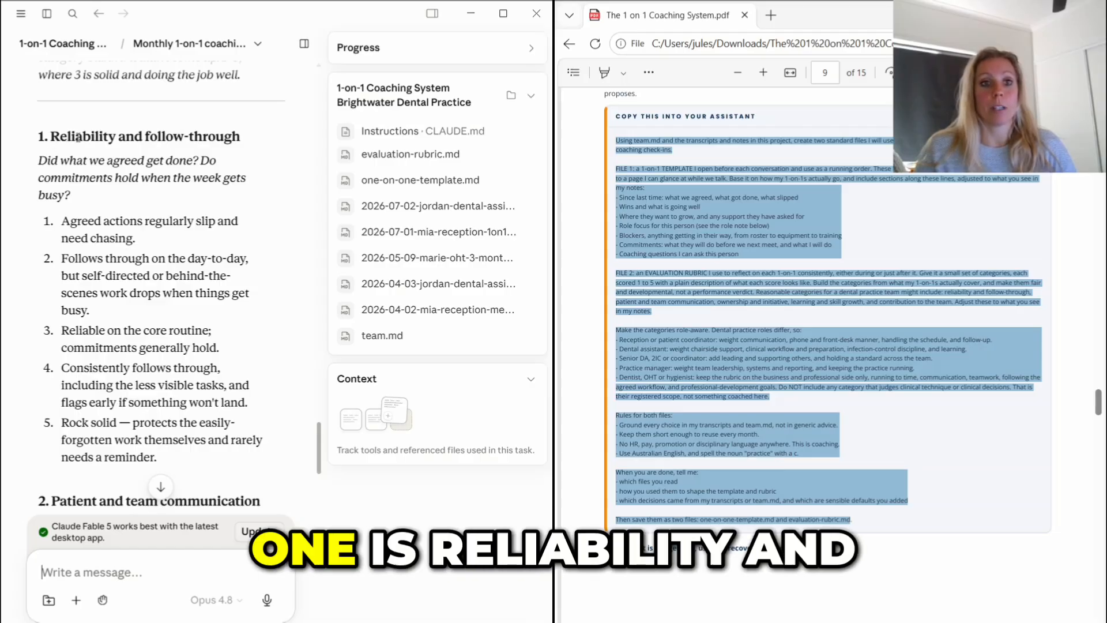
{"action": "scroll", "coordinate": [120, 286], "scroll_direction": "down", "scroll_amount": 5}
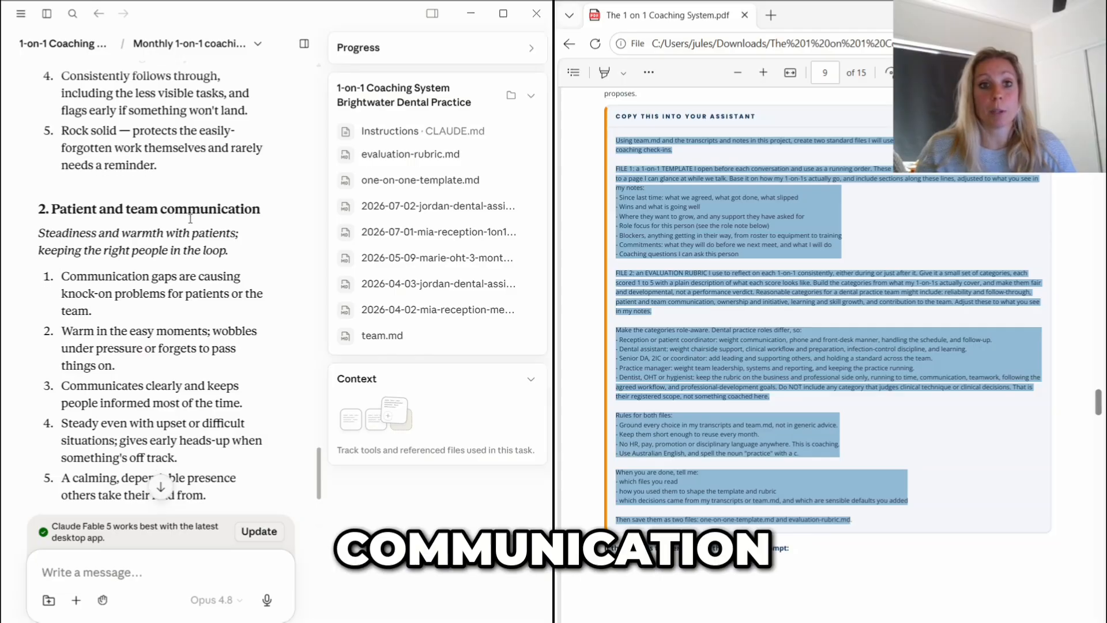
{"action": "scroll", "coordinate": [191, 222], "scroll_direction": "down", "scroll_amount": 4}
{"action": "scroll", "coordinate": [143, 429], "scroll_direction": "down", "scroll_amount": 6}
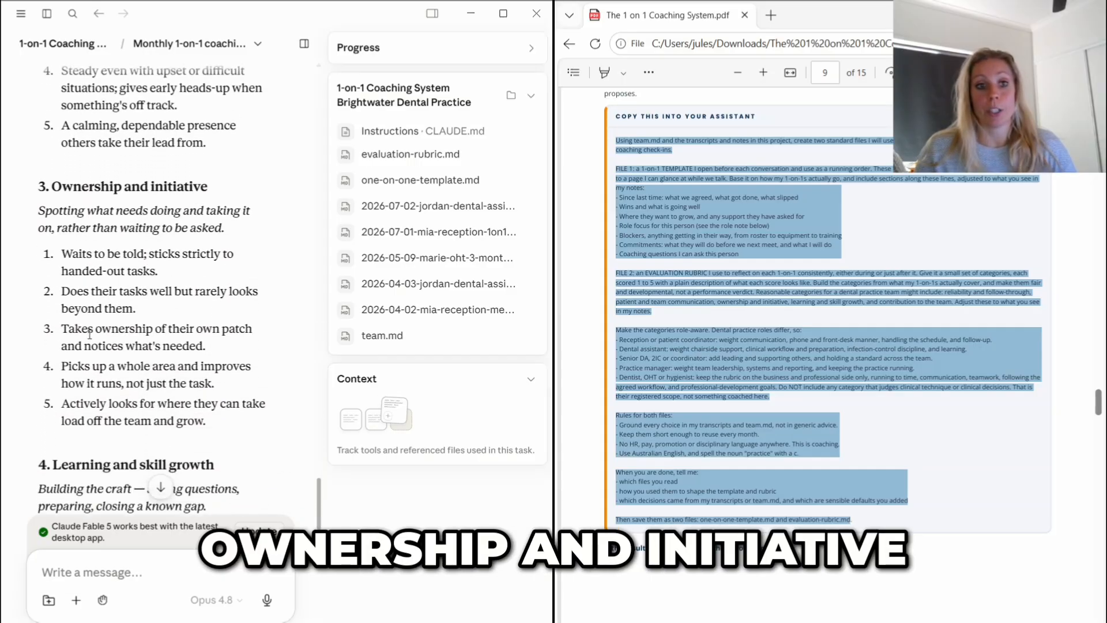
{"action": "scroll", "coordinate": [97, 266], "scroll_direction": "down", "scroll_amount": 5}
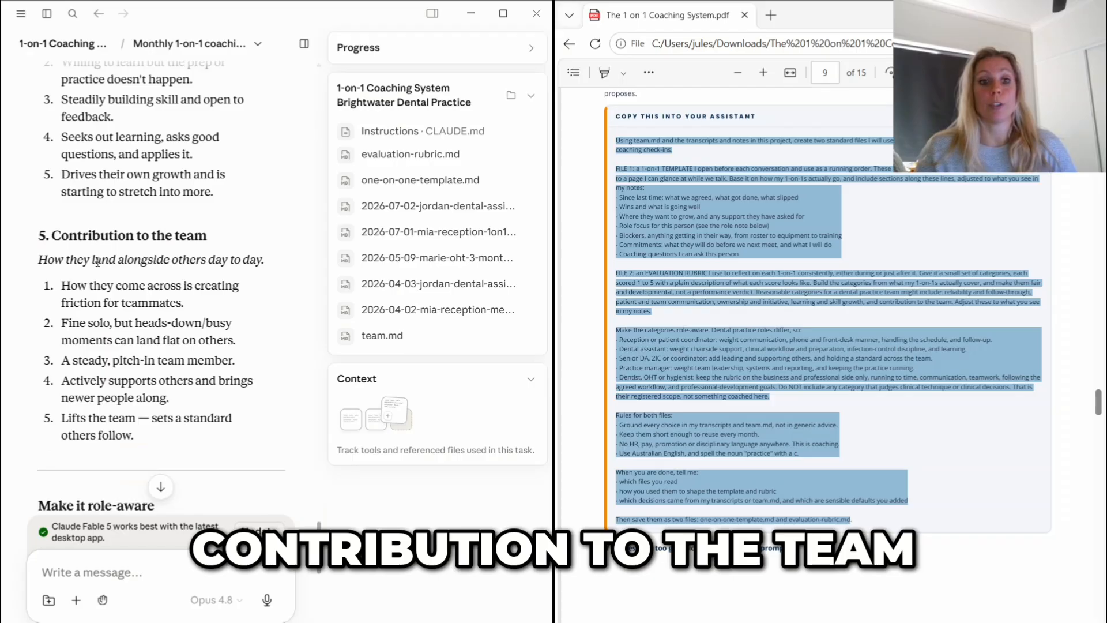
{"action": "scroll", "coordinate": [114, 256], "scroll_direction": "down", "scroll_amount": 6}
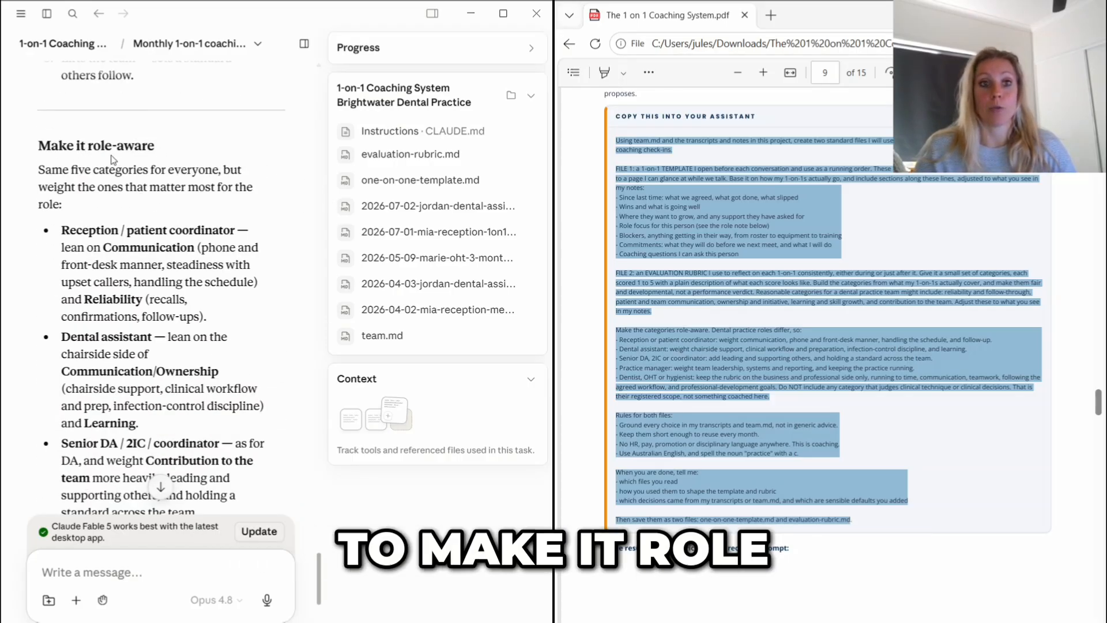
{"action": "scroll", "coordinate": [128, 195], "scroll_direction": "down", "scroll_amount": 1}
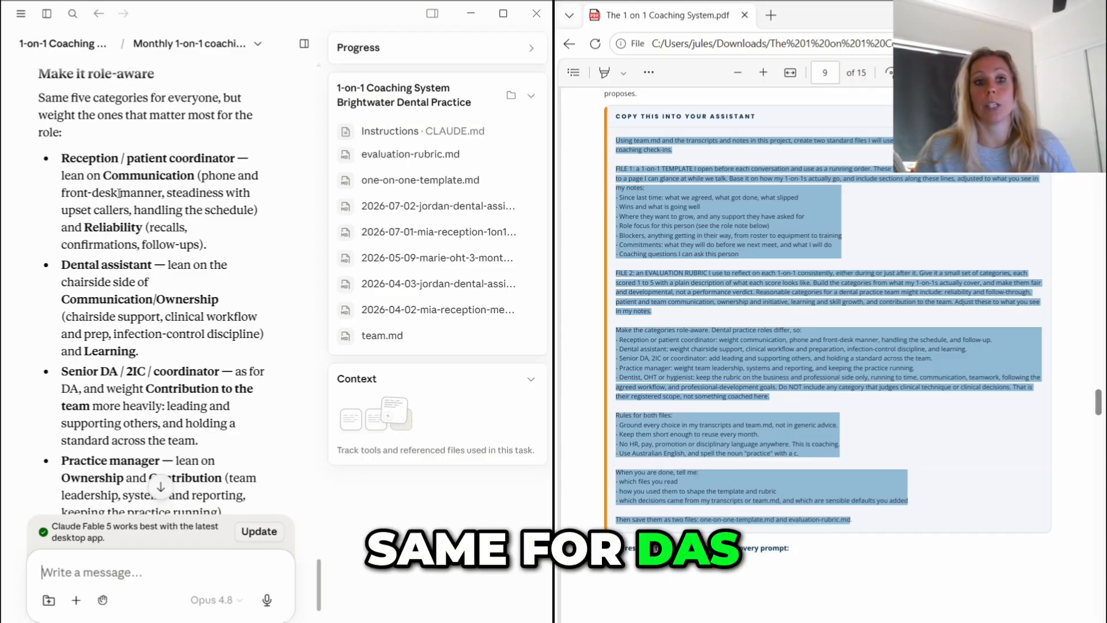
{"action": "scroll", "coordinate": [206, 191], "scroll_direction": "down", "scroll_amount": 2}
{"action": "scroll", "coordinate": [186, 290], "scroll_direction": "down", "scroll_amount": 1}
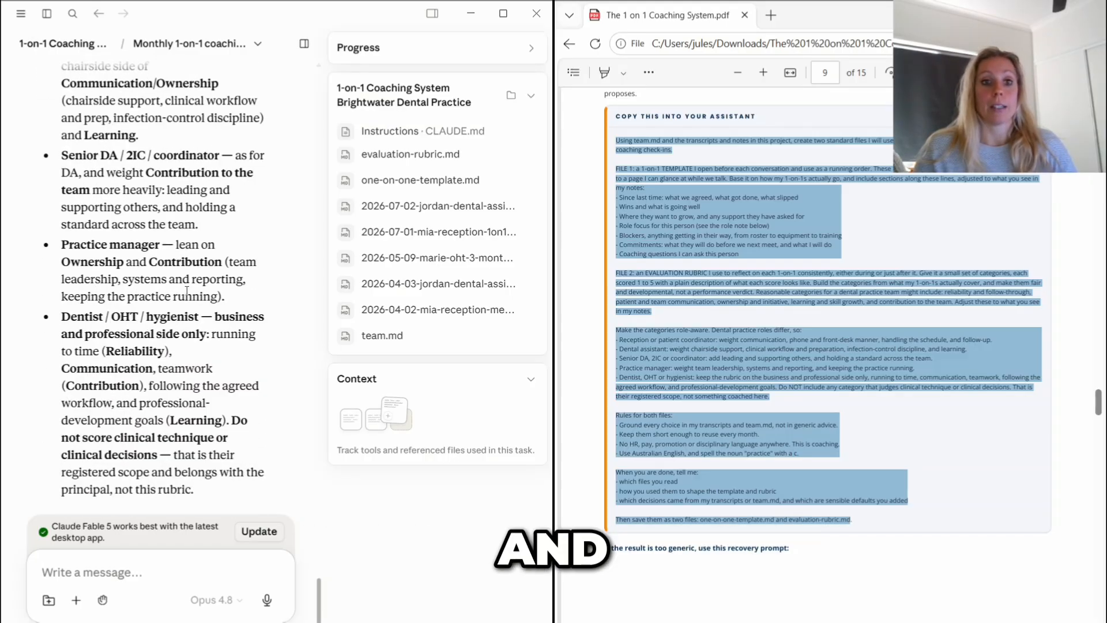
{"action": "scroll", "coordinate": [227, 327], "scroll_direction": "down", "scroll_amount": 3}
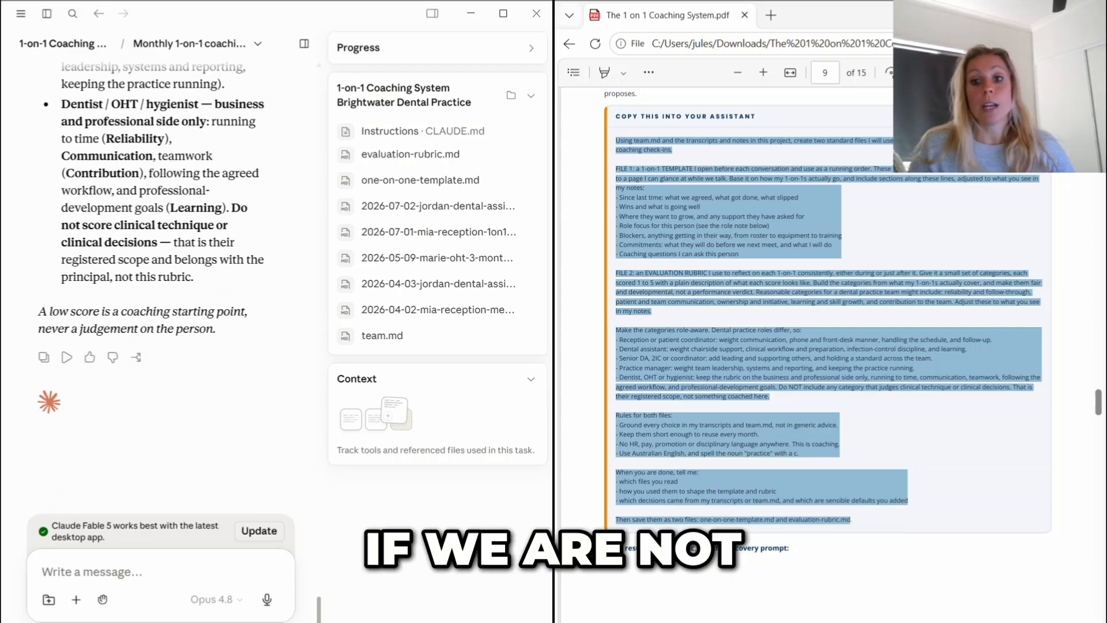
- Copy the guide's "Fill out the rubric after a 1-on-1" prompt into a new chat message in the coaching project
{"action": "scroll", "coordinate": [827, 317], "scroll_direction": "down", "scroll_amount": 1}
{"action": "scroll", "coordinate": [827, 317], "scroll_direction": "down", "scroll_amount": 4}
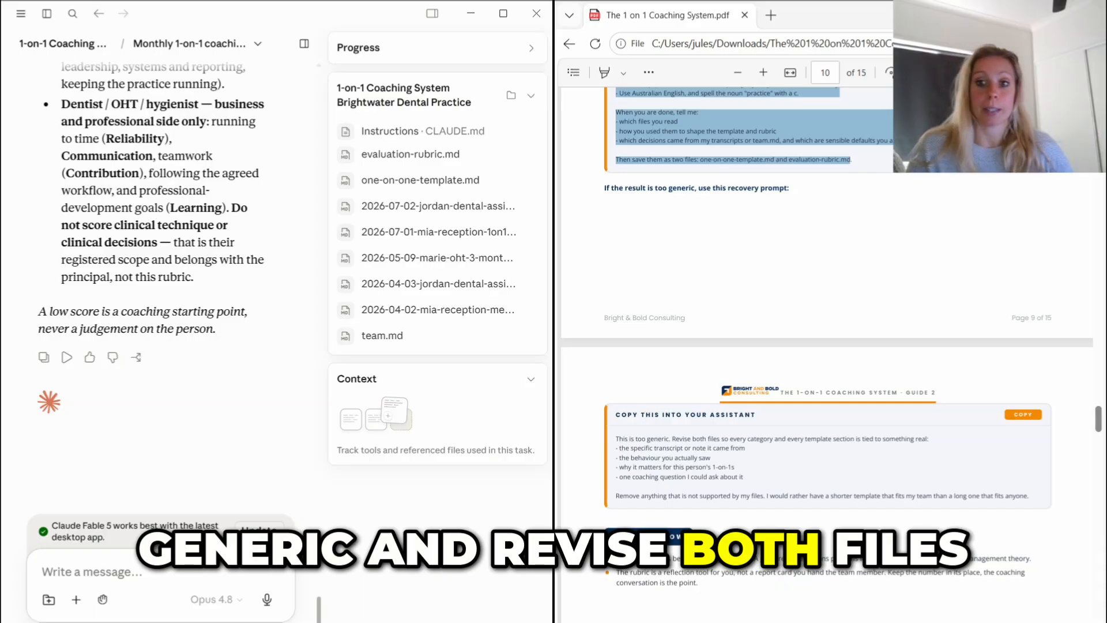
{"action": "scroll", "coordinate": [827, 322], "scroll_direction": "down", "scroll_amount": 2}
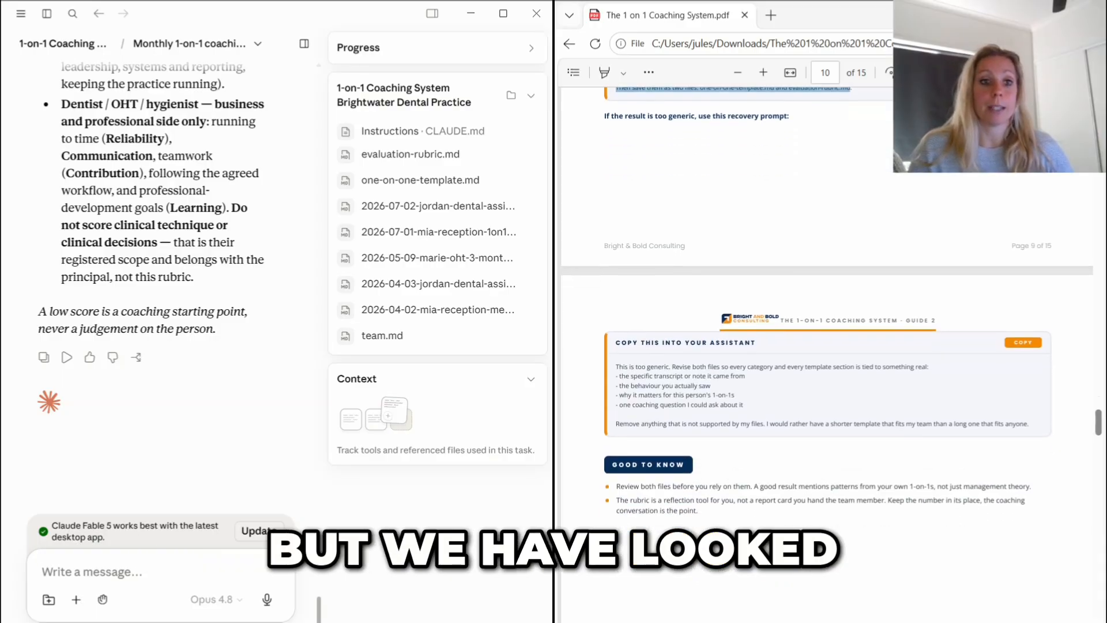
{"action": "scroll", "coordinate": [827, 346], "scroll_direction": "down", "scroll_amount": 15}
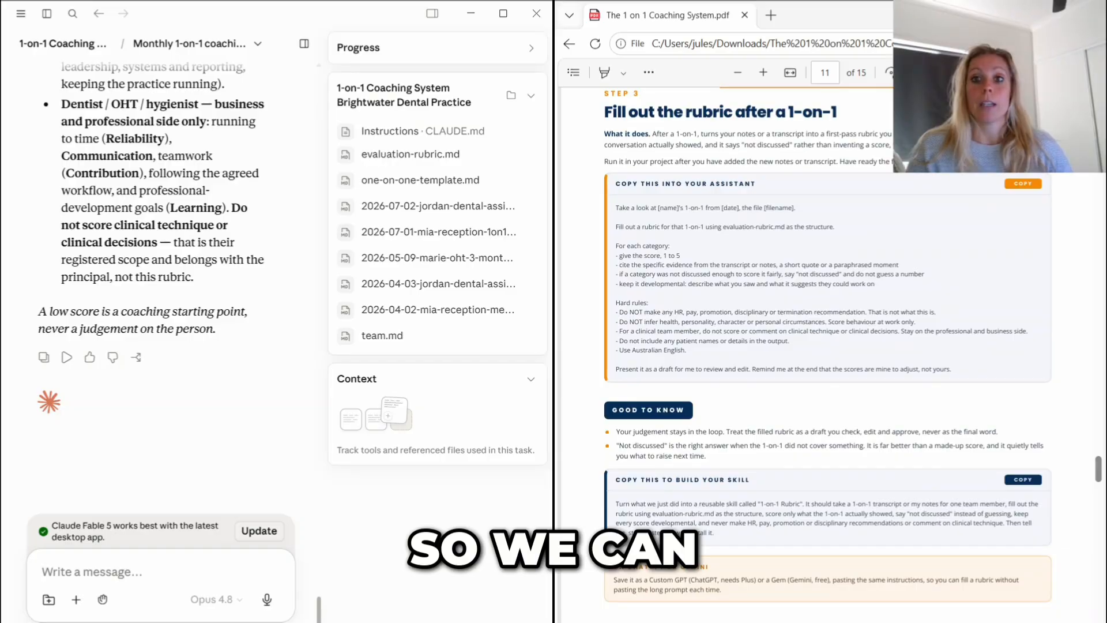
{"action": "left_click", "coordinate": [80, 45]}
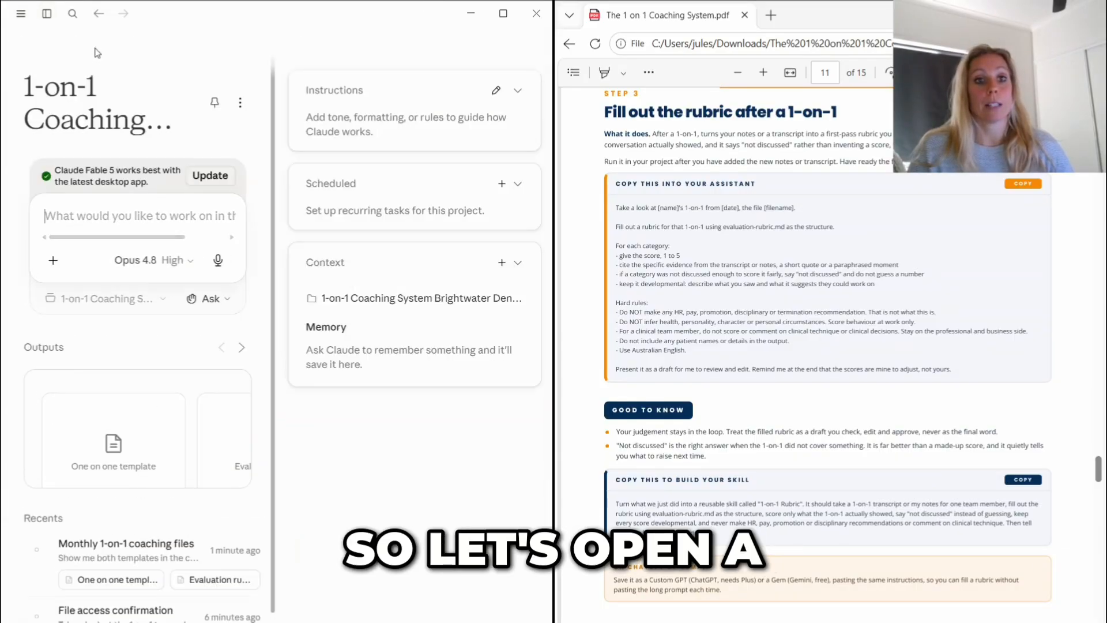
{"action": "left_click_drag", "start_coordinate": [615, 207], "coordinate": [955, 368]}
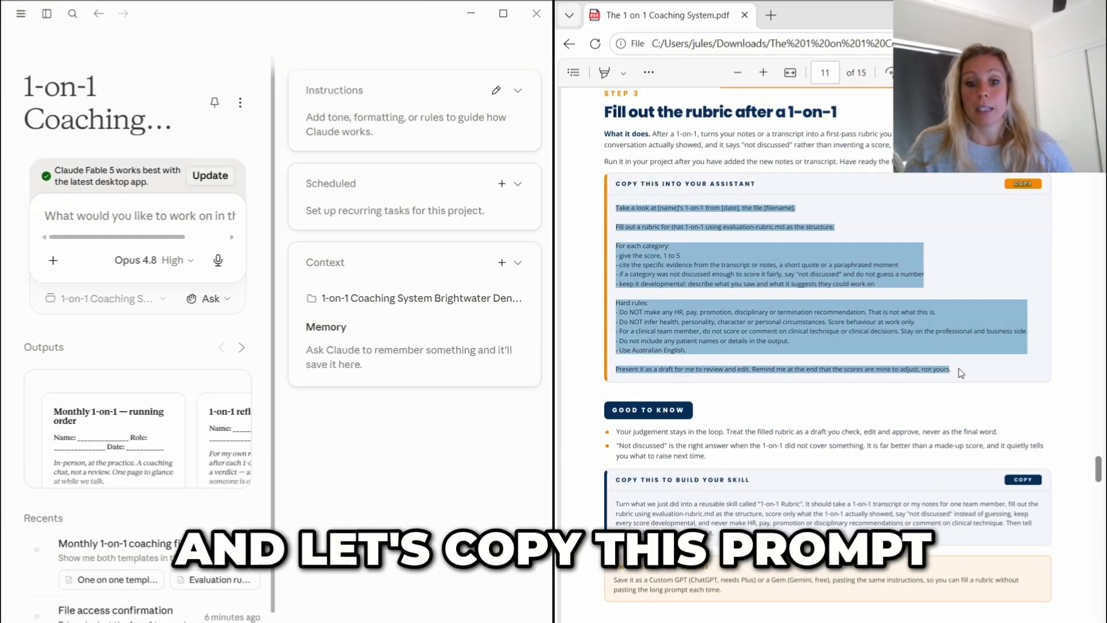
{"action": "key", "text": "ctrl+c"}
{"action": "left_click", "coordinate": [149, 215]}
{"action": "key", "text": "ctrl+v"}
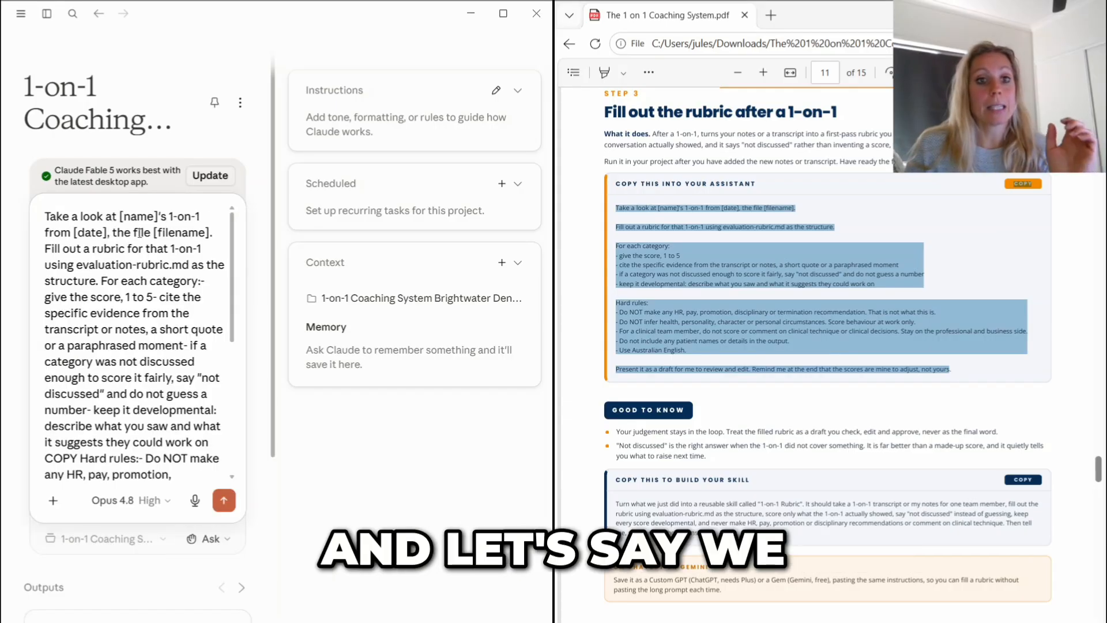
- Replace the prompt's placeholders with the team member's first name, the date 02 July and the name of that 1-on-1's file
{"action": "left_click_drag", "start_coordinate": [159, 216], "coordinate": [72, 230]}
{"action": "type", "text": "Jordan"}
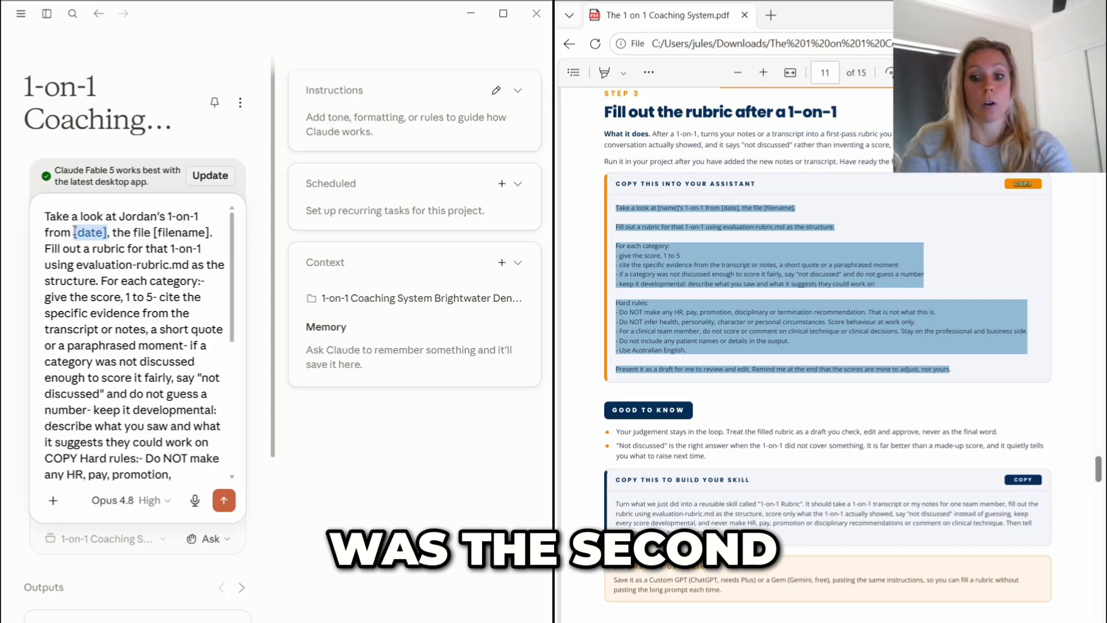
{"action": "type", "text": "02 July"}
{"action": "left_click_drag", "start_coordinate": [212, 232], "coordinate": [159, 228]}
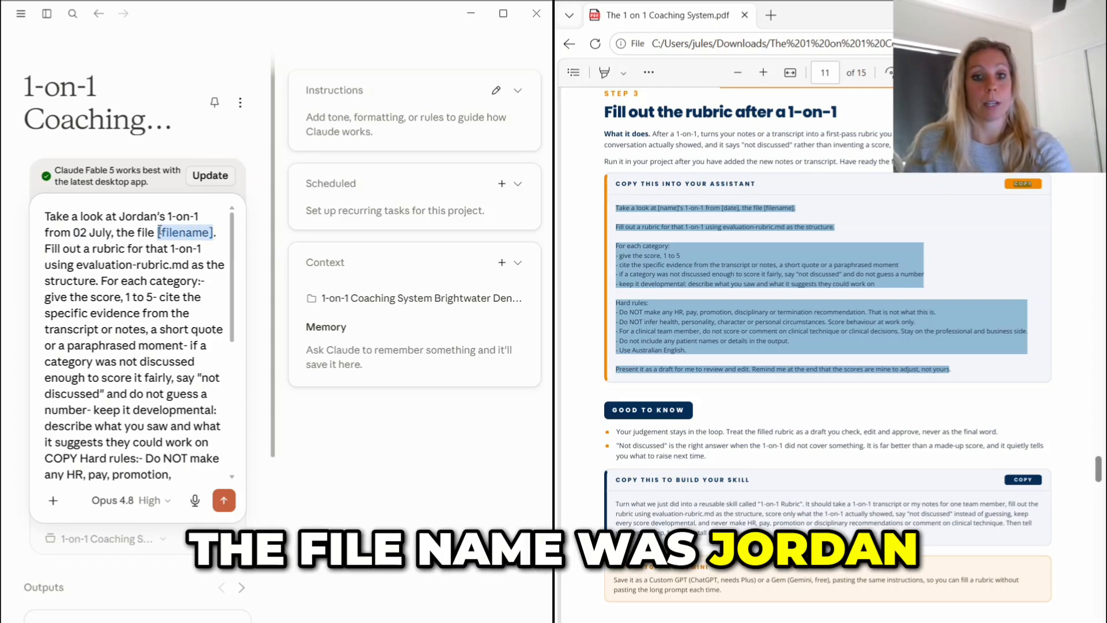
{"action": "type", "text": "Jordan-1"}
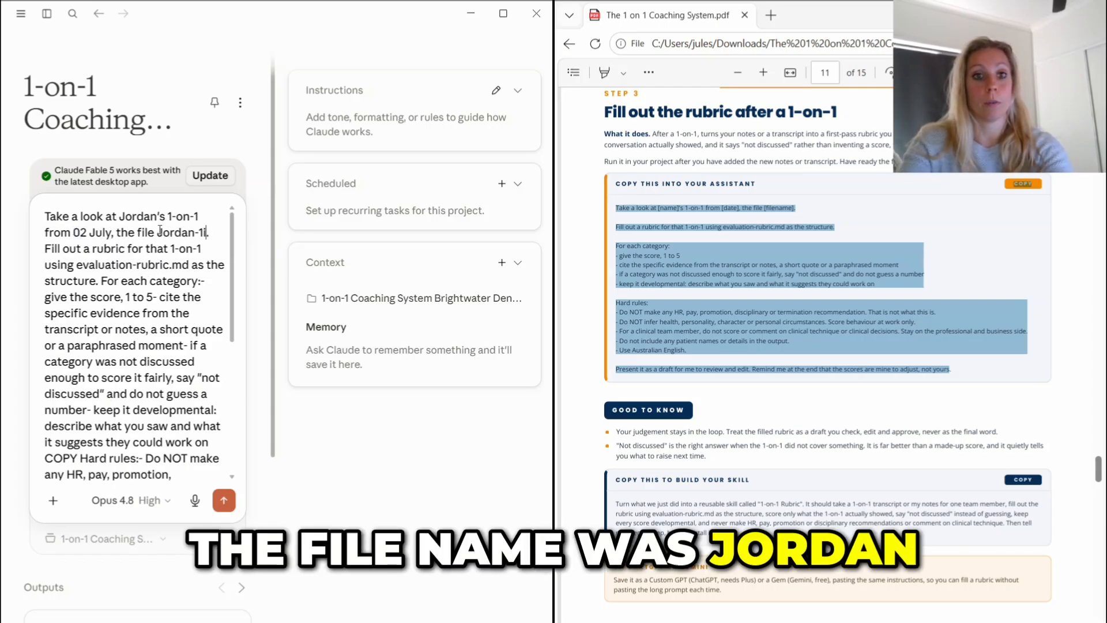
{"action": "type", "text": "on-1"}
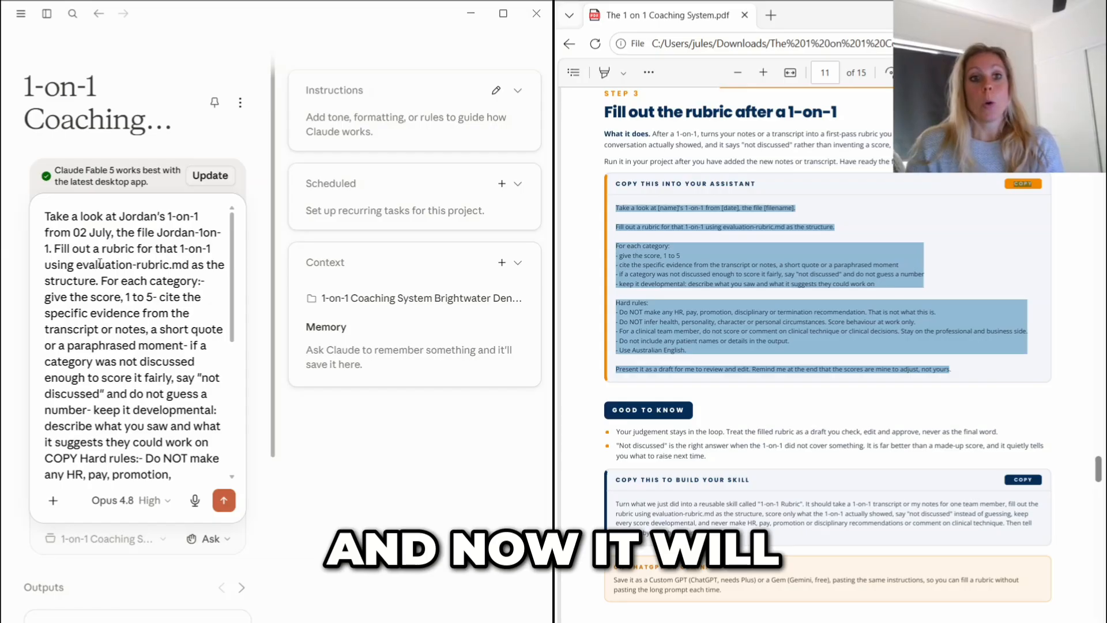
{"action": "type", "text": "."}
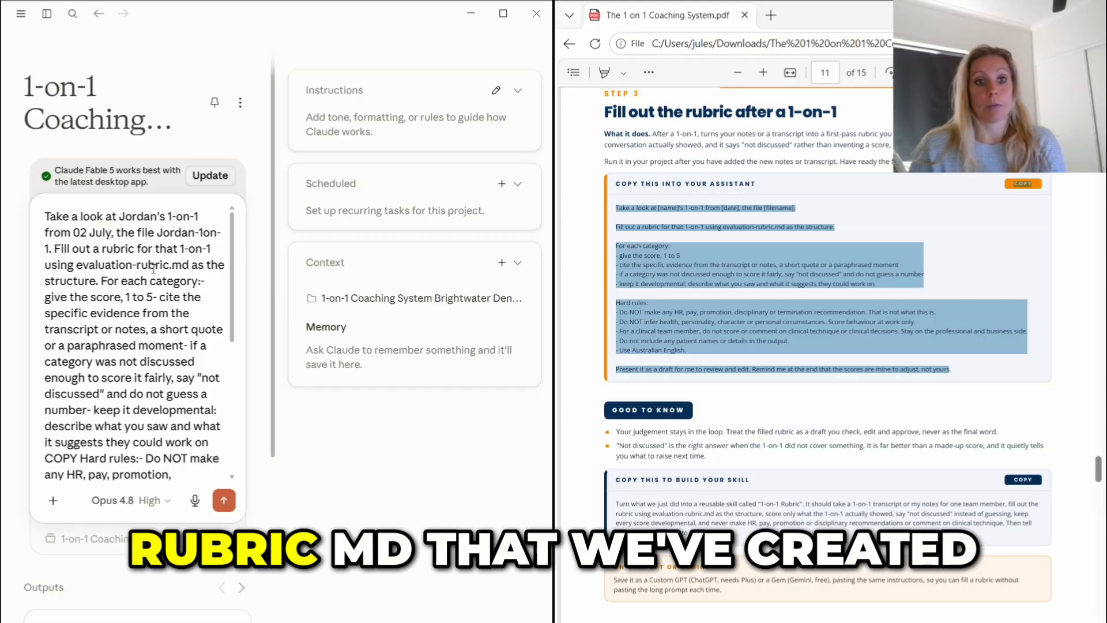
- Check the completed rubric prompt through to its end and send it to the coaching project
{"action": "scroll", "coordinate": [144, 253], "scroll_direction": "down", "scroll_amount": 2}
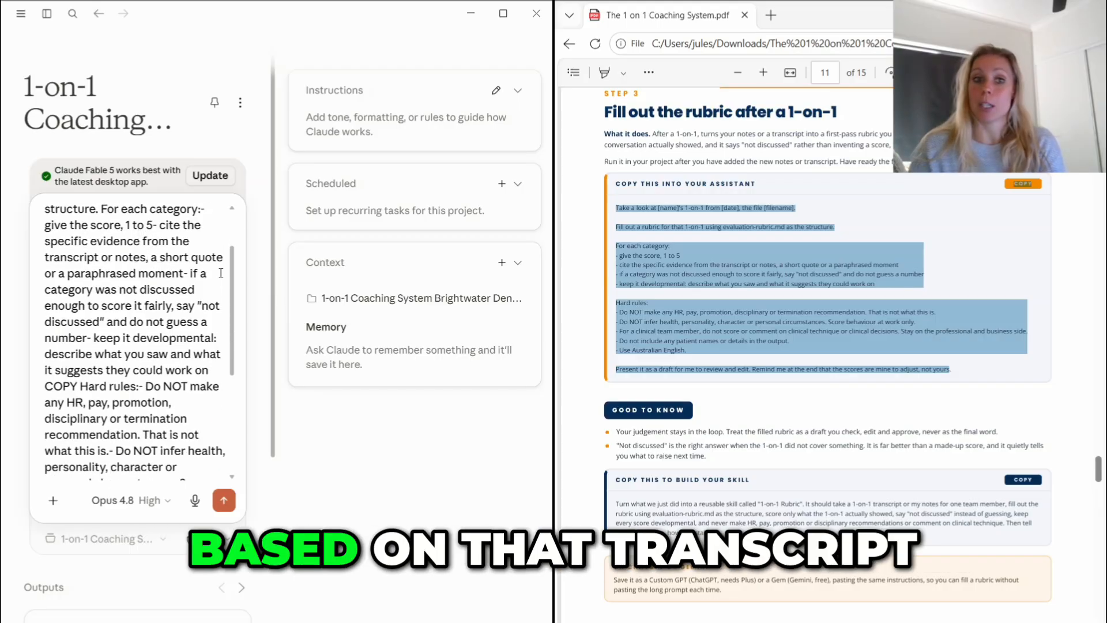
{"action": "scroll", "coordinate": [225, 276], "scroll_direction": "down", "scroll_amount": 4}
{"action": "left_click", "coordinate": [223, 501]}
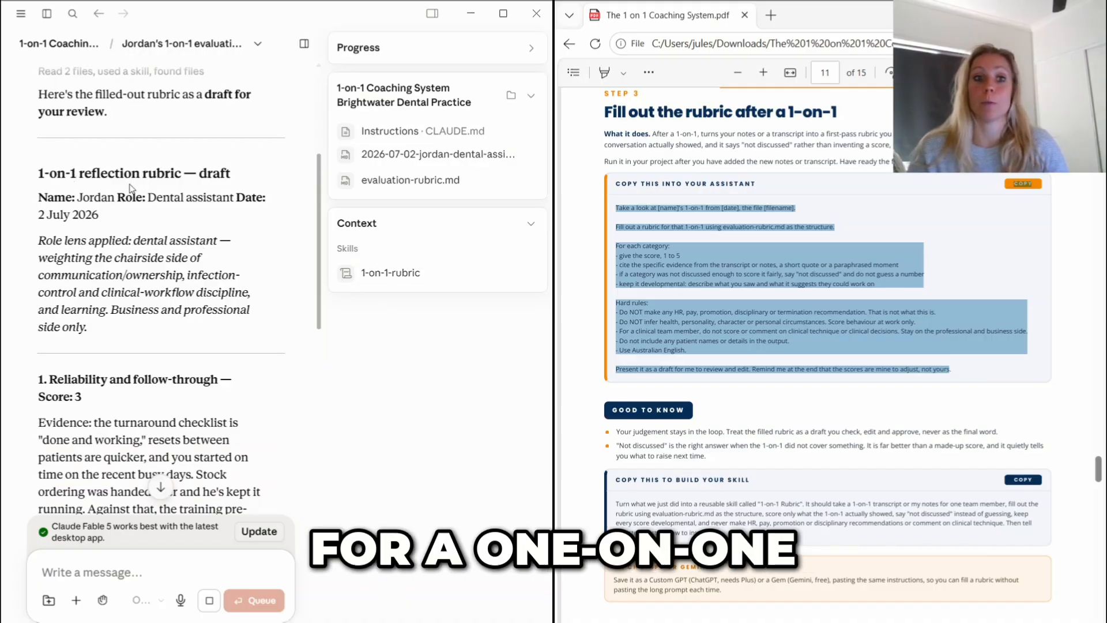
- Read through the drafted 1-on-1 reflection rubric, from the five category scores and evidence to the direction of travel
{"action": "scroll", "coordinate": [132, 189], "scroll_direction": "down", "scroll_amount": 1}
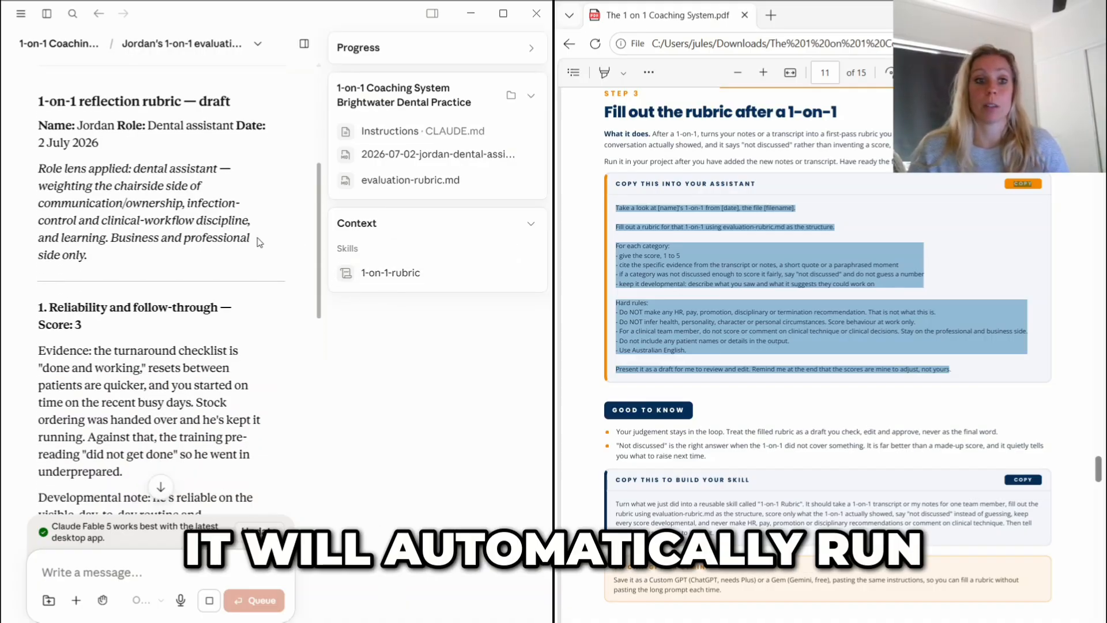
{"action": "scroll", "coordinate": [259, 242], "scroll_direction": "down", "scroll_amount": 8}
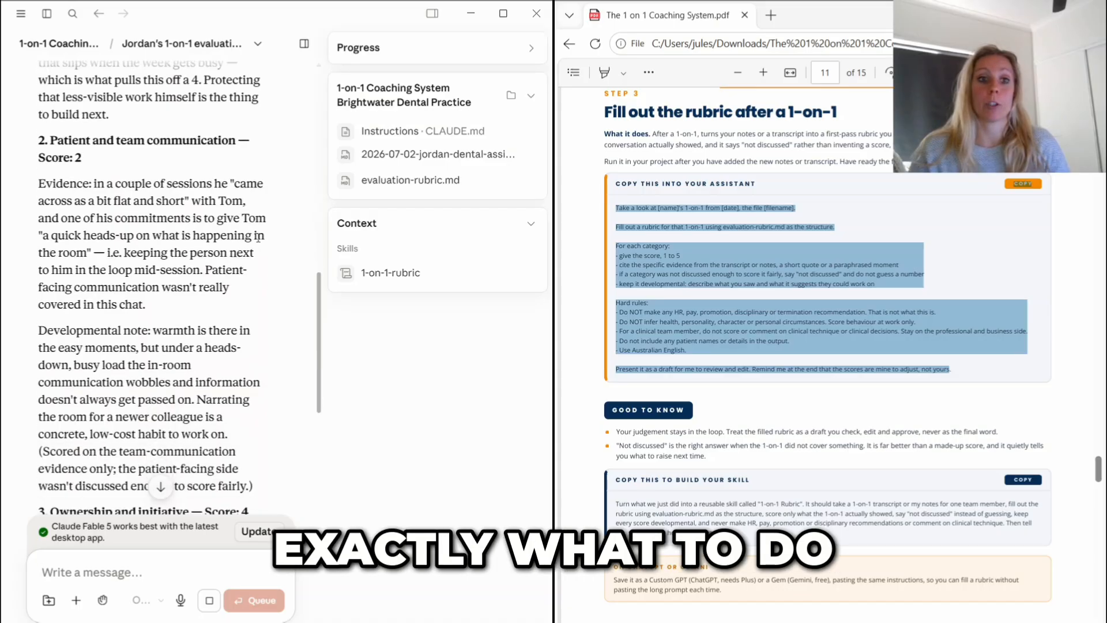
{"action": "scroll", "coordinate": [258, 242], "scroll_direction": "down", "scroll_amount": 15}
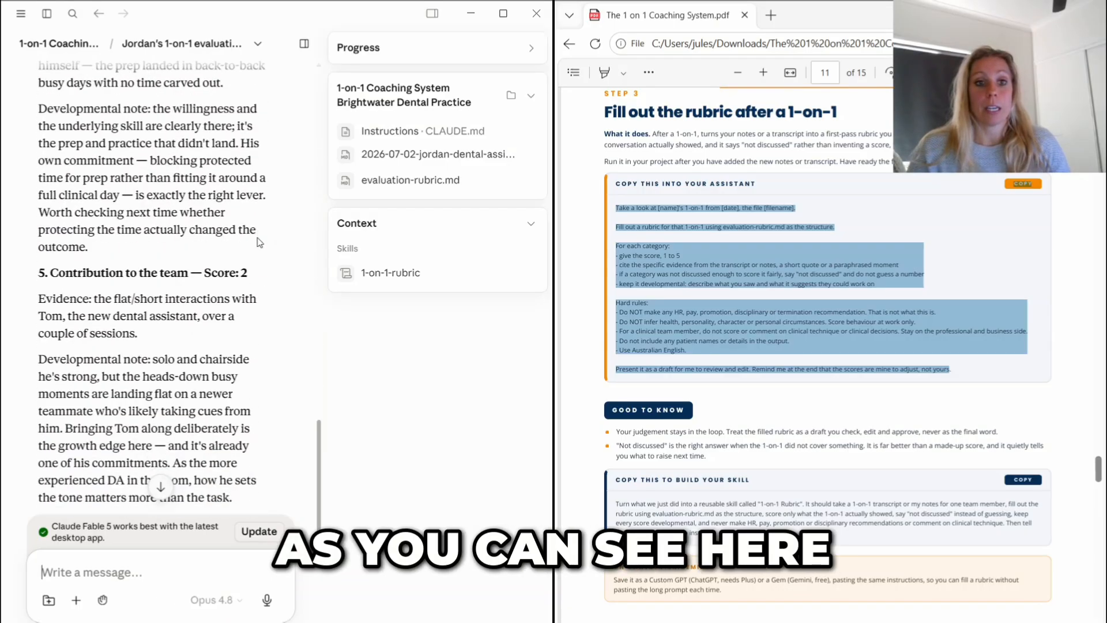
{"action": "scroll", "coordinate": [243, 310], "scroll_direction": "down", "scroll_amount": 1}
{"action": "scroll", "coordinate": [229, 226], "scroll_direction": "up", "scroll_amount": 15}
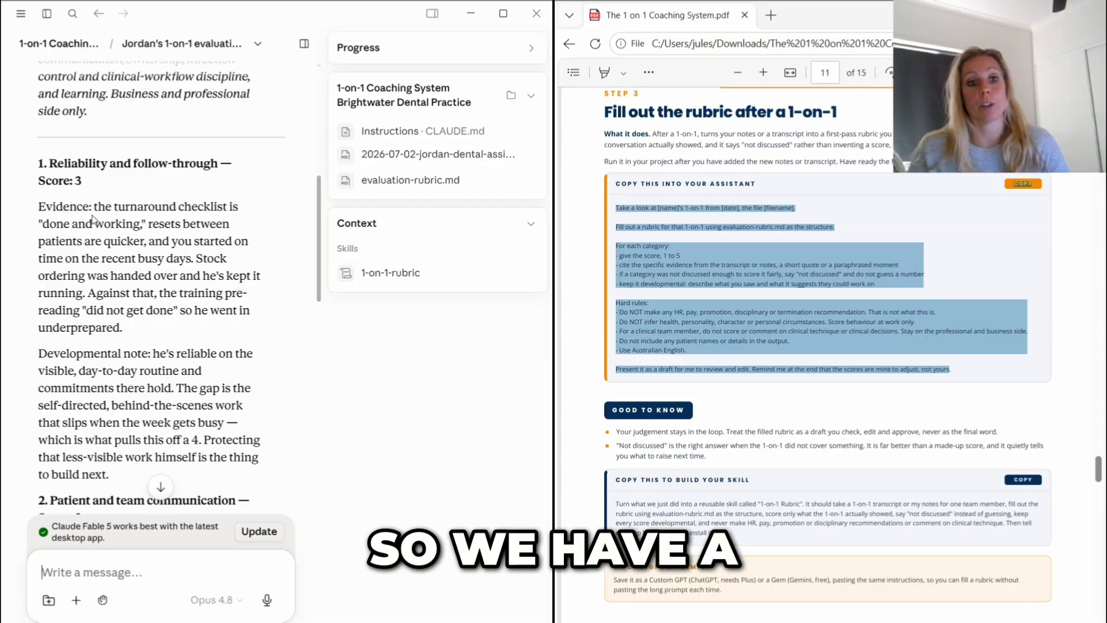
{"action": "scroll", "coordinate": [93, 219], "scroll_direction": "down", "scroll_amount": 12}
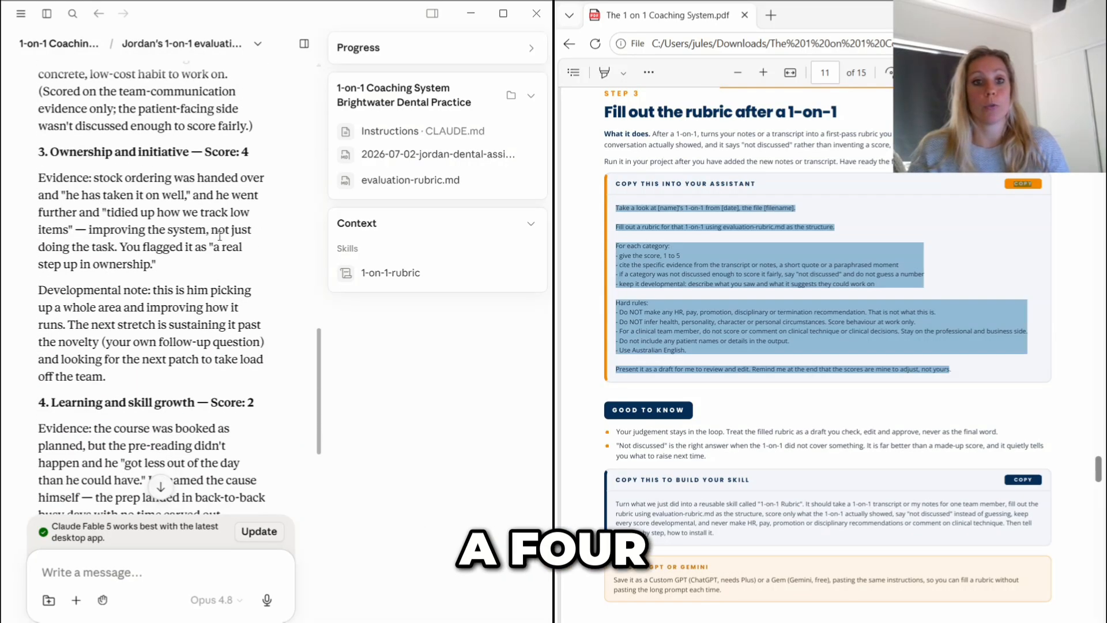
{"action": "scroll", "coordinate": [220, 236], "scroll_direction": "down", "scroll_amount": 15}
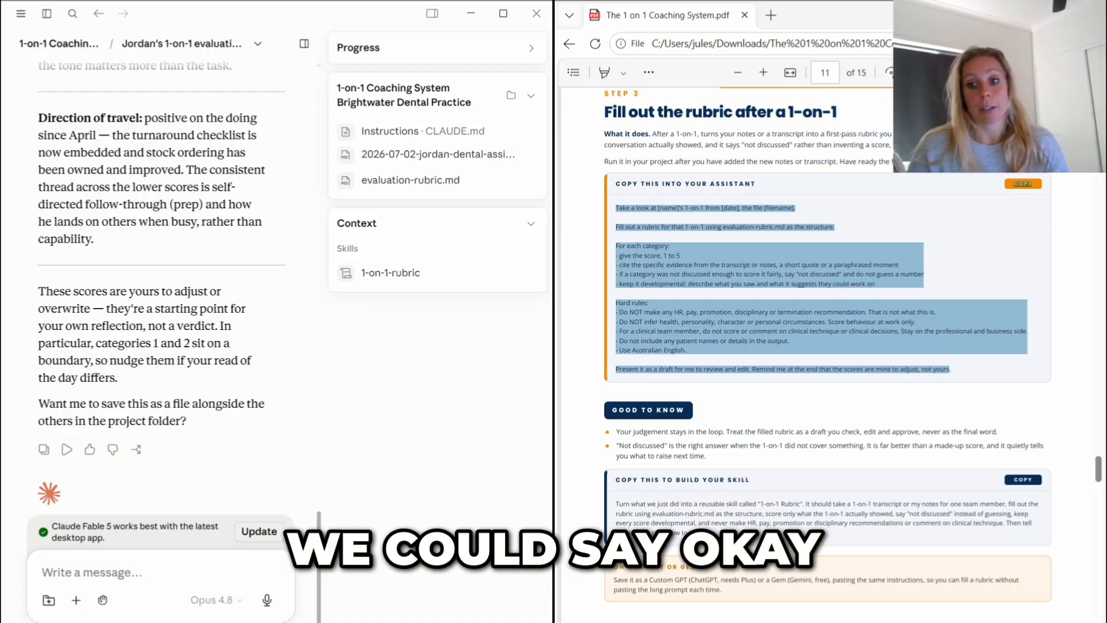
- Copy the guide's "Build your 1-on-1 tracker" prompt into a new chat in the coaching project and send it
{"action": "scroll", "coordinate": [824, 346], "scroll_direction": "down", "scroll_amount": 3}
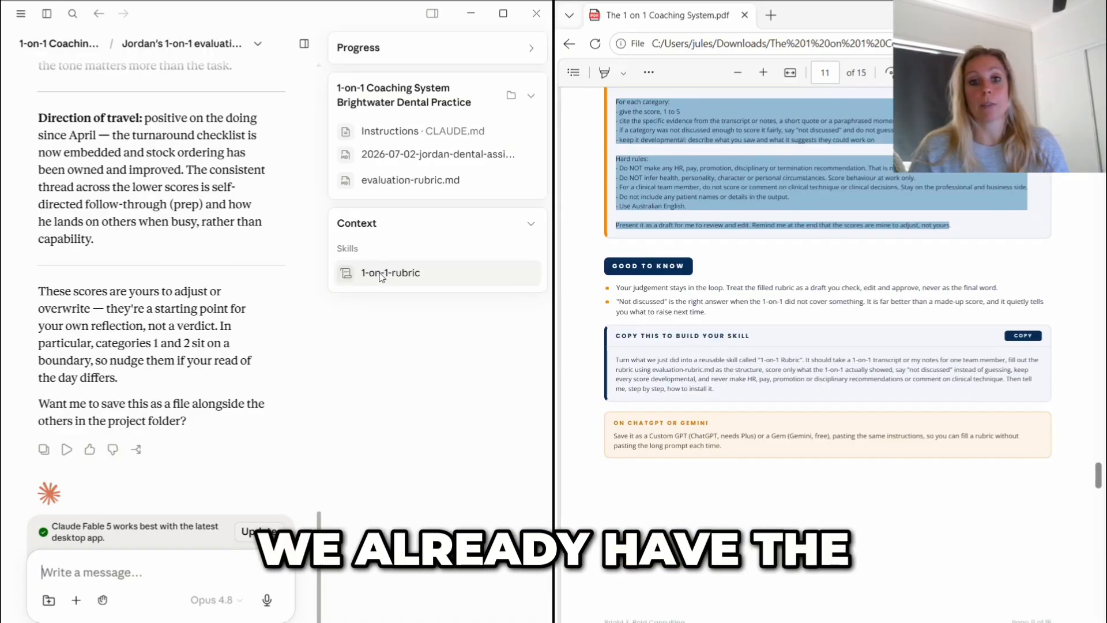
{"action": "scroll", "coordinate": [824, 346], "scroll_direction": "down", "scroll_amount": 8}
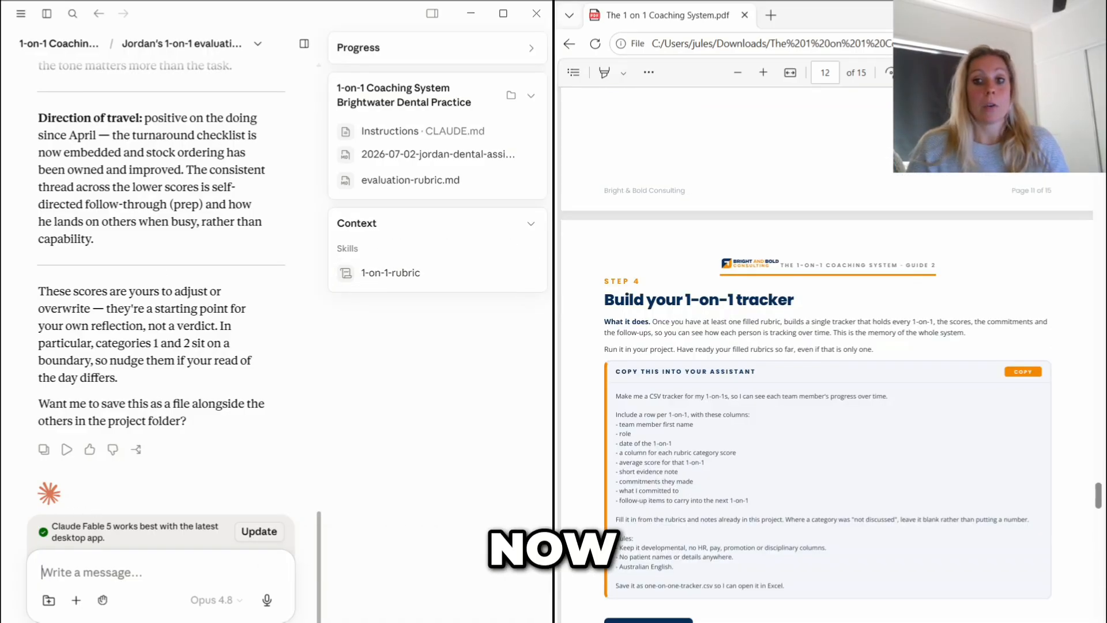
{"action": "left_click", "coordinate": [82, 50]}
{"action": "mouse_move", "coordinate": [615, 395]}
{"action": "left_mouse_down"}
{"action": "mouse_move", "coordinate": [730, 549]}
{"action": "mouse_move", "coordinate": [785, 588]}
{"action": "left_mouse_up"}
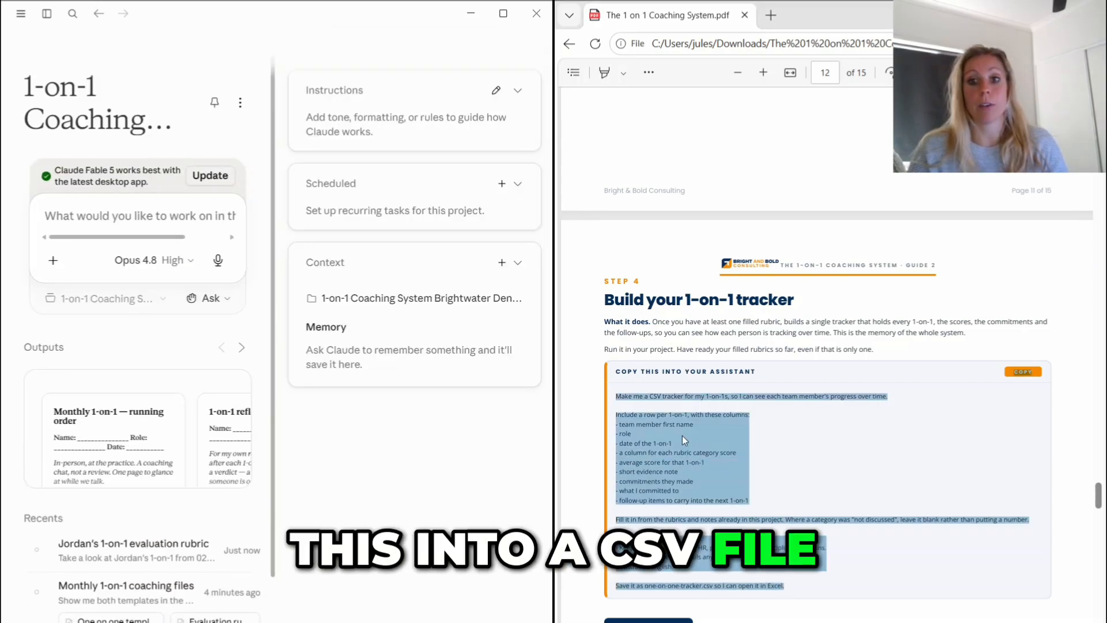
{"action": "left_click", "coordinate": [121, 217]}
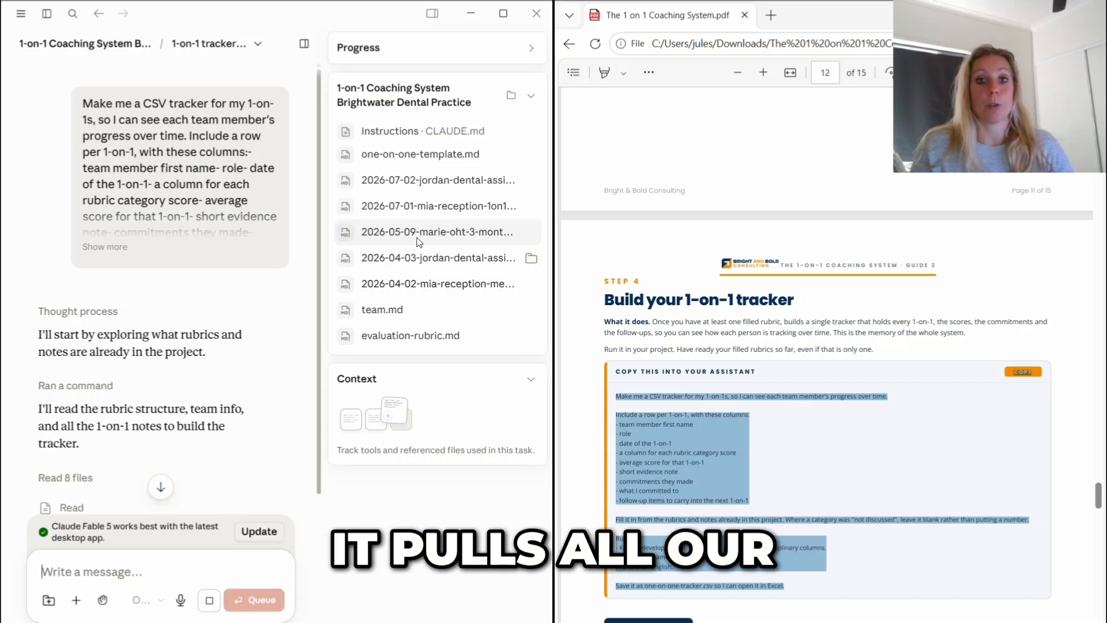
- Read through the reply on one-on-one-tracker.csv, covering the scoring notes, average score, trends and judgement call
{"action": "scroll", "coordinate": [158, 323], "scroll_direction": "down", "scroll_amount": 4}
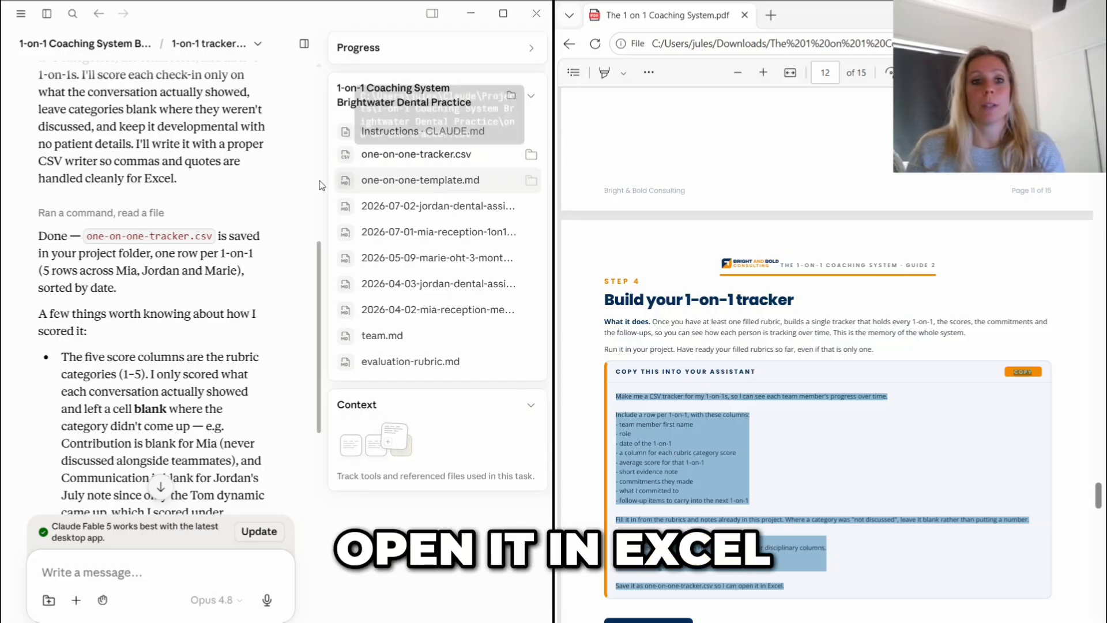
{"action": "scroll", "coordinate": [189, 239], "scroll_direction": "down", "scroll_amount": 1}
{"action": "scroll", "coordinate": [189, 240], "scroll_direction": "down", "scroll_amount": 2}
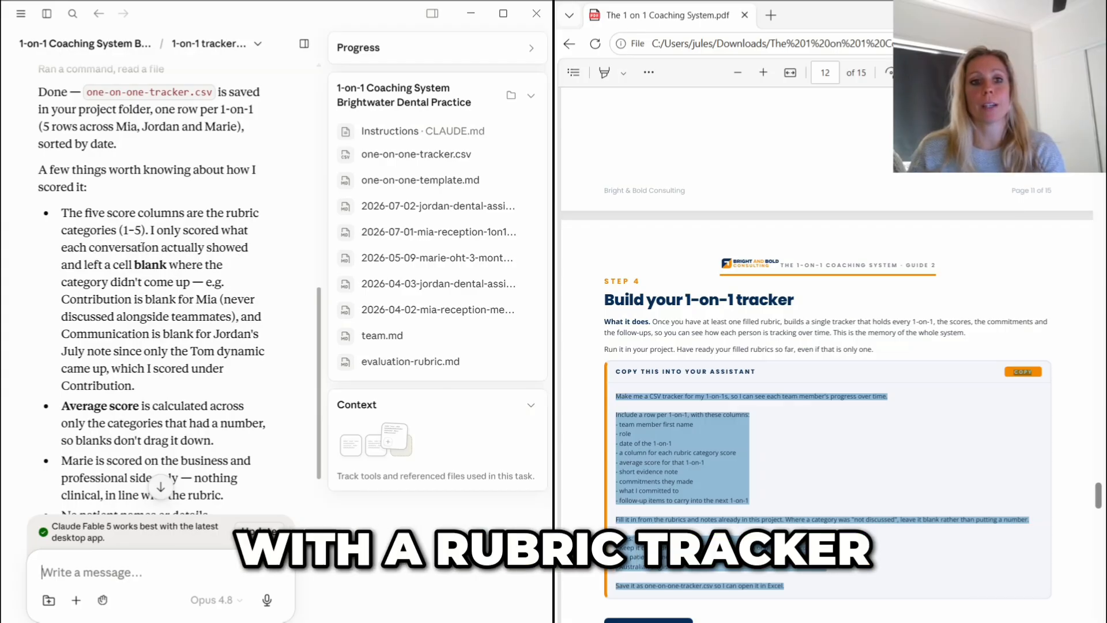
{"action": "scroll", "coordinate": [166, 248], "scroll_direction": "down", "scroll_amount": 2}
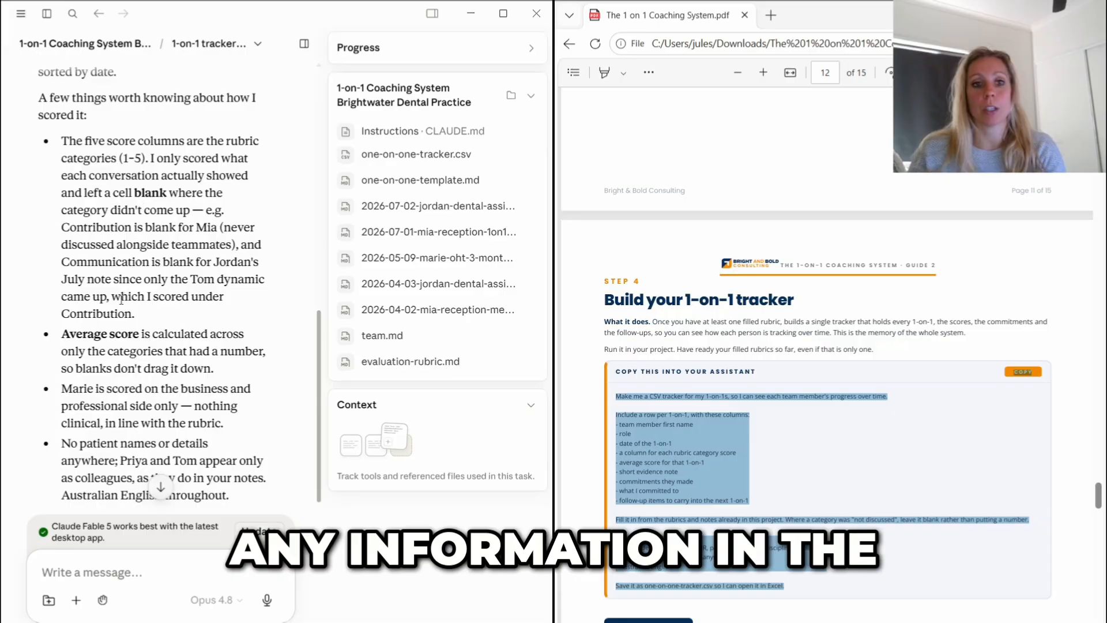
{"action": "scroll", "coordinate": [121, 299], "scroll_direction": "down", "scroll_amount": 2}
{"action": "scroll", "coordinate": [122, 297], "scroll_direction": "down", "scroll_amount": 2}
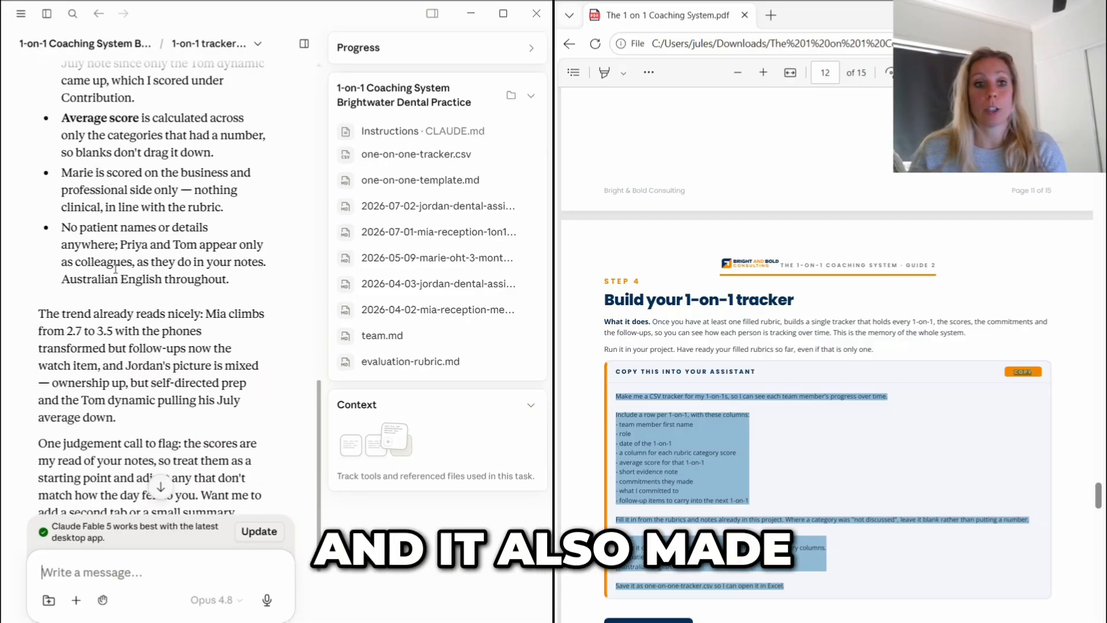
{"action": "scroll", "coordinate": [154, 282], "scroll_direction": "down", "scroll_amount": 3}
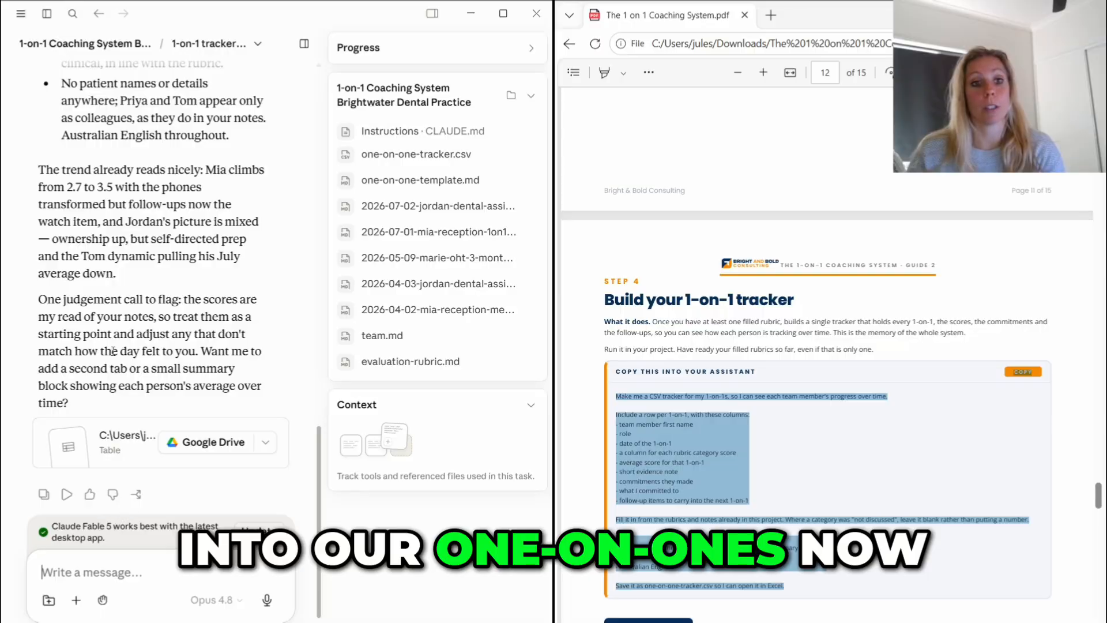
- Send the follow-up request "Show me an overview in chat, so that I don't have to open Excel"
{"action": "type", "text": "Show me an ov"}
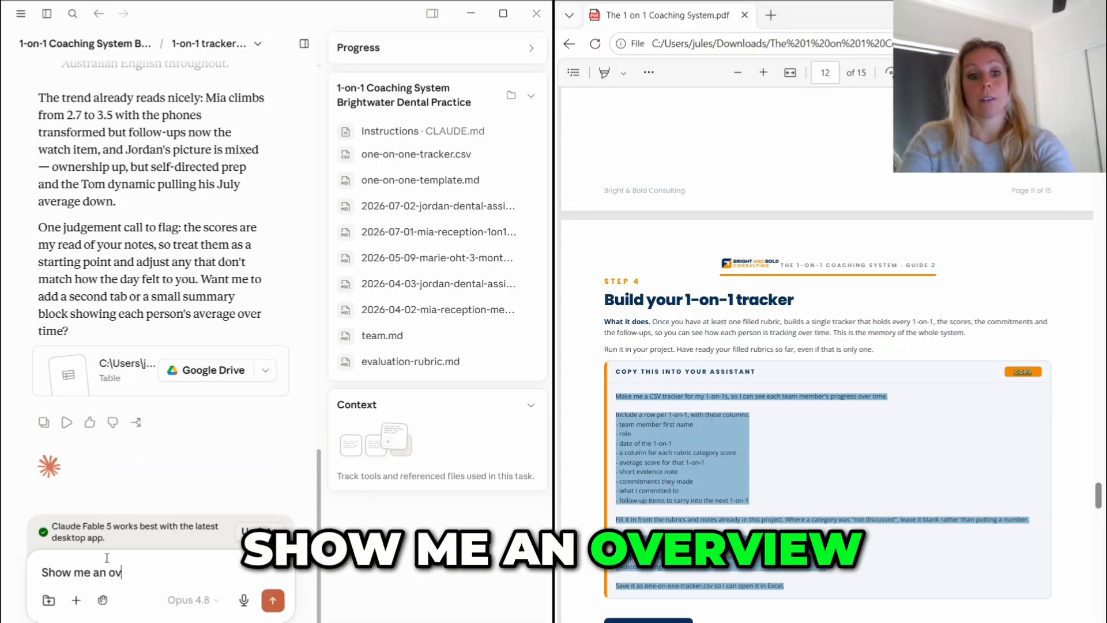
{"action": "type", "text": "erview in chat, so that I don't have to op"}
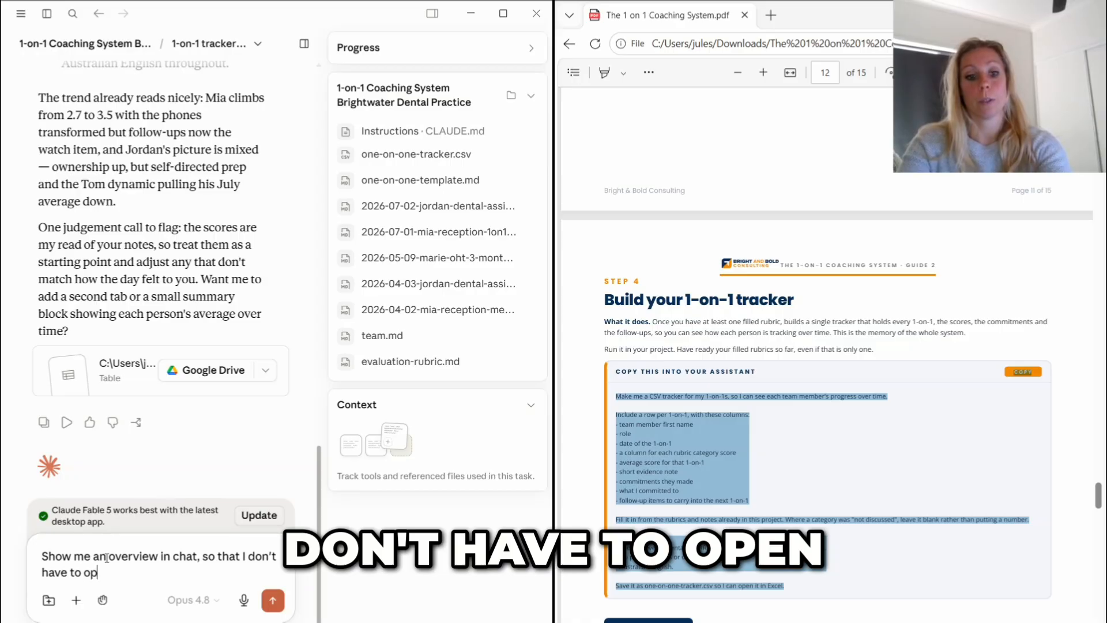
{"action": "type", "text": "en Excel"}
{"action": "key", "text": "Return"}
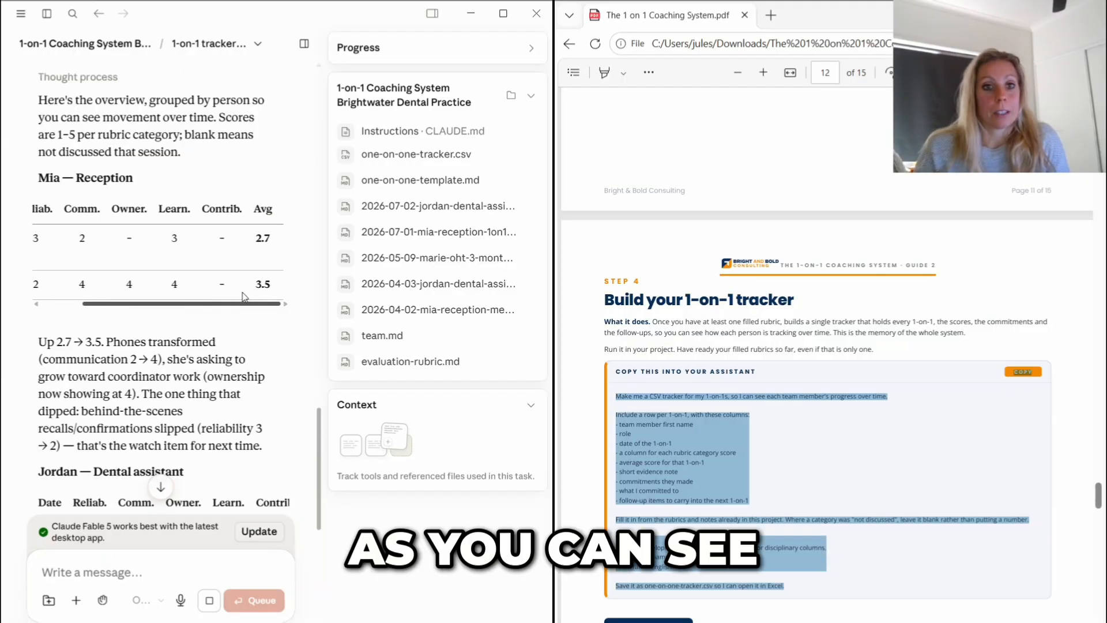
- Review the tracker overview in the chat, covering each team member's score table and summary
{"action": "left_click_drag", "start_coordinate": [243, 293], "coordinate": [110, 274]}
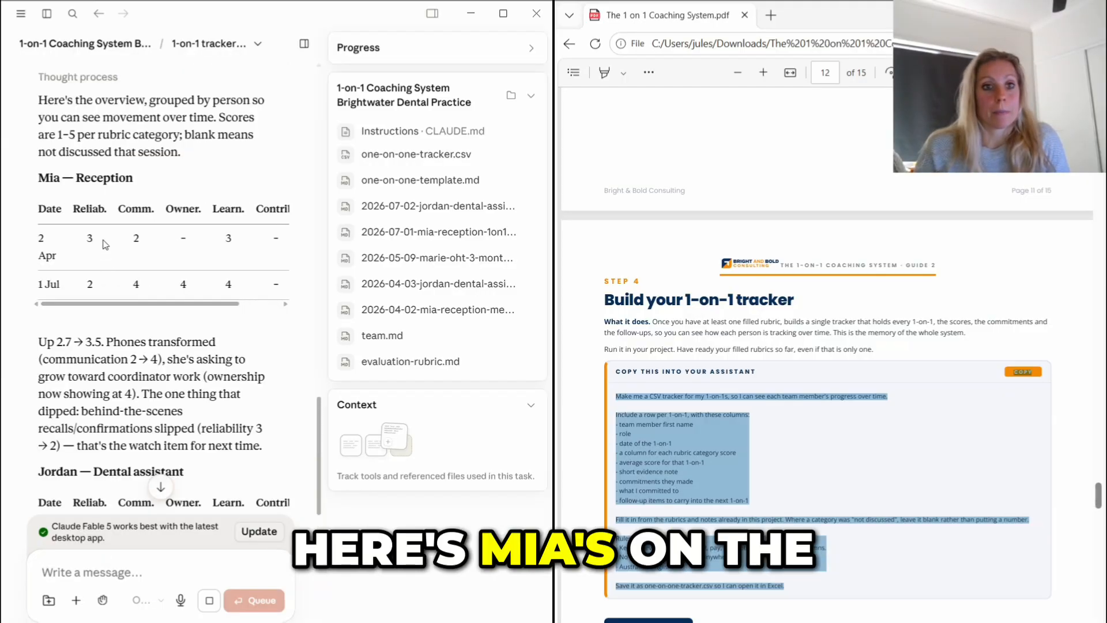
{"action": "scroll", "coordinate": [104, 232], "scroll_direction": "down", "scroll_amount": 5}
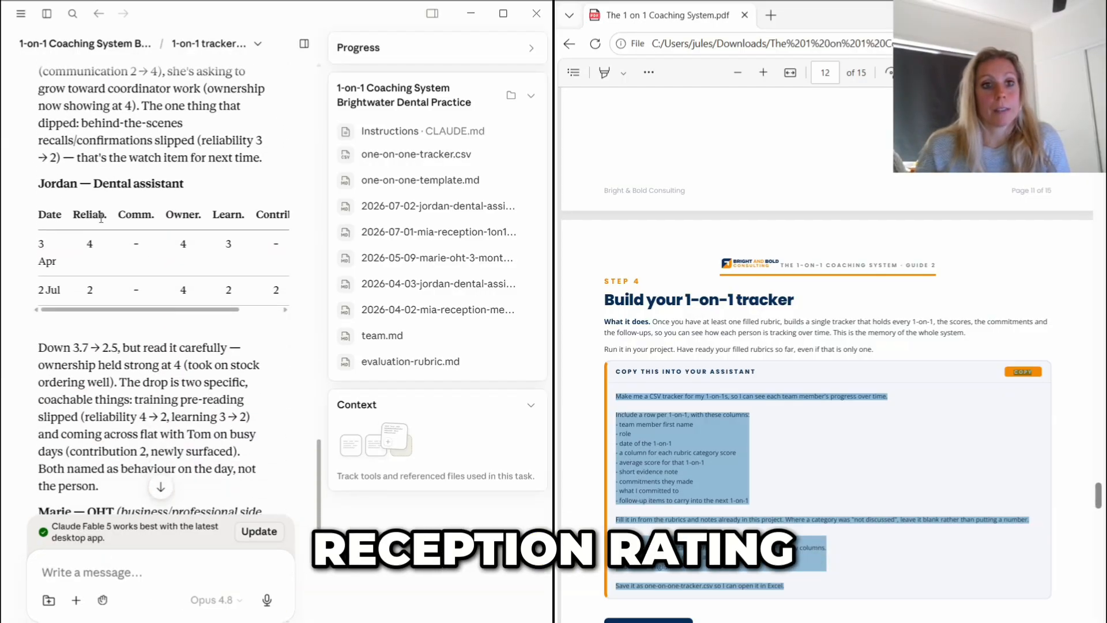
{"action": "scroll", "coordinate": [150, 323], "scroll_direction": "down", "scroll_amount": 5}
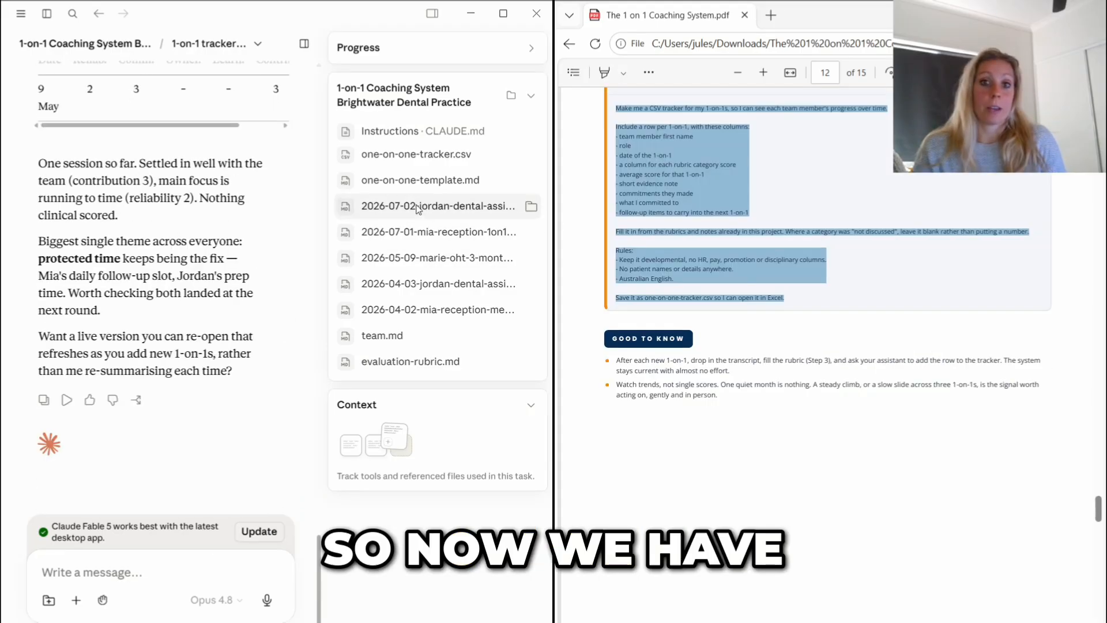
- Send the guide's "Prep your next 1-on-1" prompt in a new coaching project chat, with the team member's first name filled in
{"action": "scroll", "coordinate": [824, 346], "scroll_direction": "down", "scroll_amount": 4}
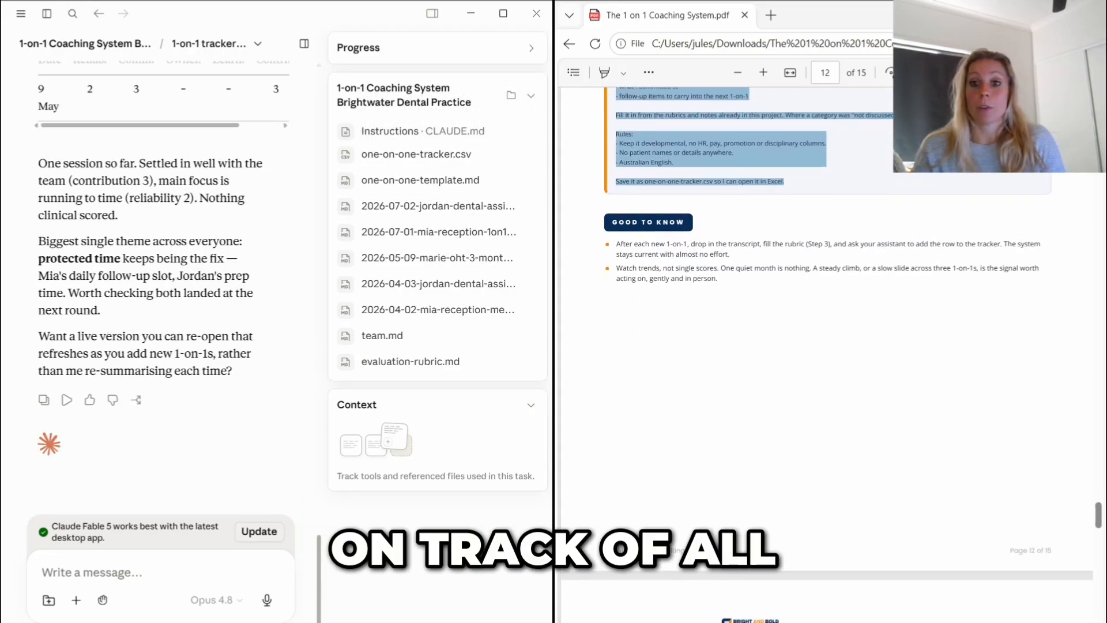
{"action": "scroll", "coordinate": [824, 346], "scroll_direction": "down", "scroll_amount": 5}
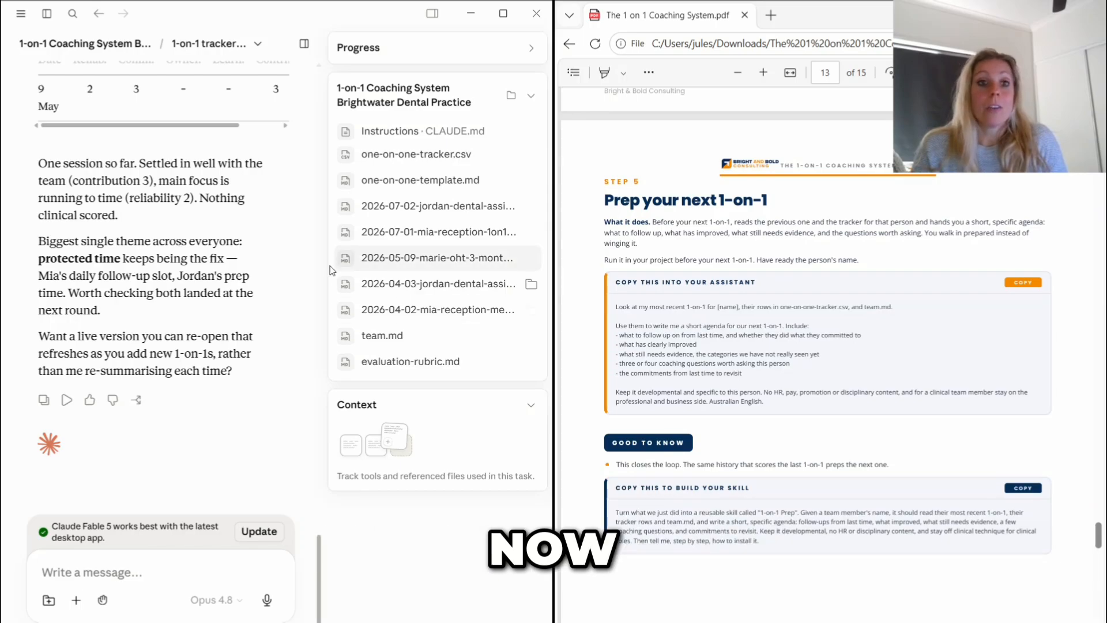
{"action": "scroll", "coordinate": [252, 229], "scroll_direction": "up", "scroll_amount": 4}
{"action": "scroll", "coordinate": [253, 229], "scroll_direction": "up", "scroll_amount": 20}
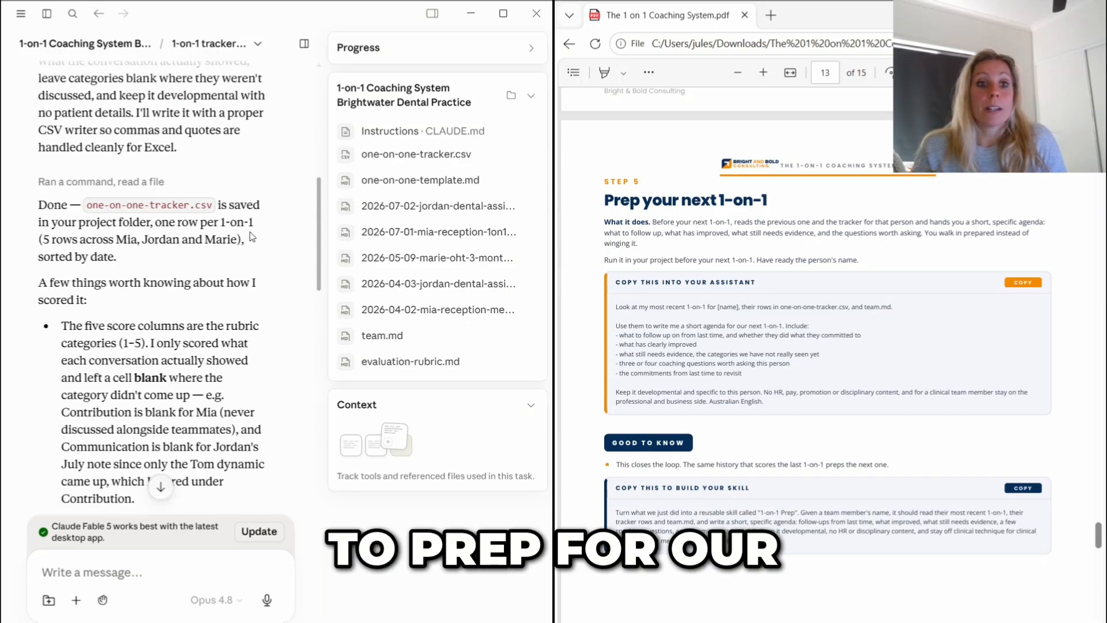
{"action": "scroll", "coordinate": [252, 233], "scroll_direction": "up", "scroll_amount": 3}
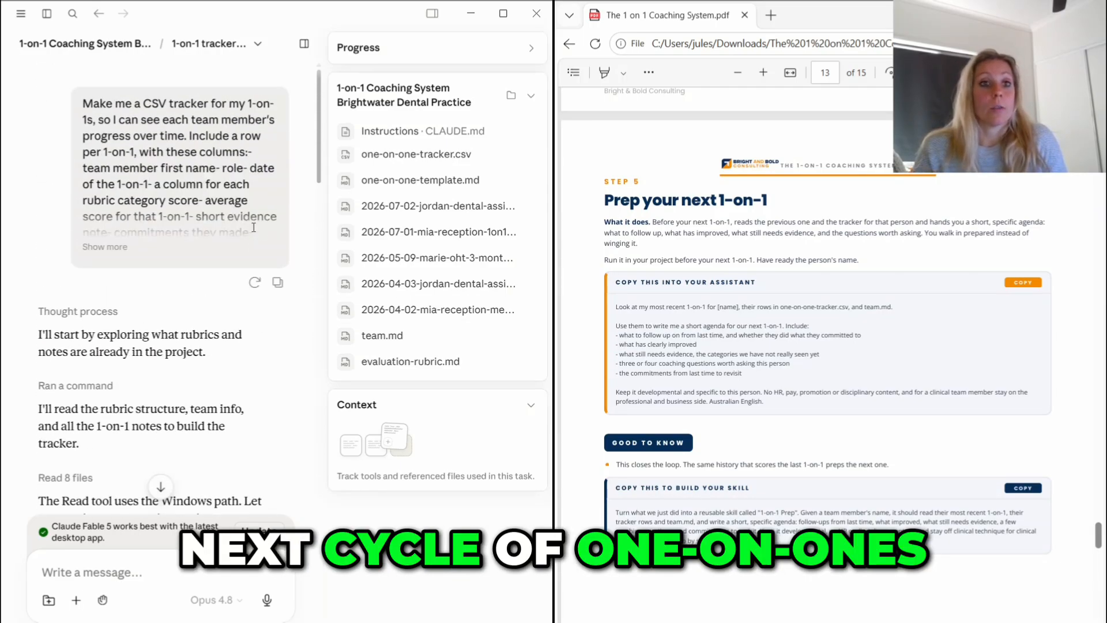
{"action": "left_click", "coordinate": [99, 43]}
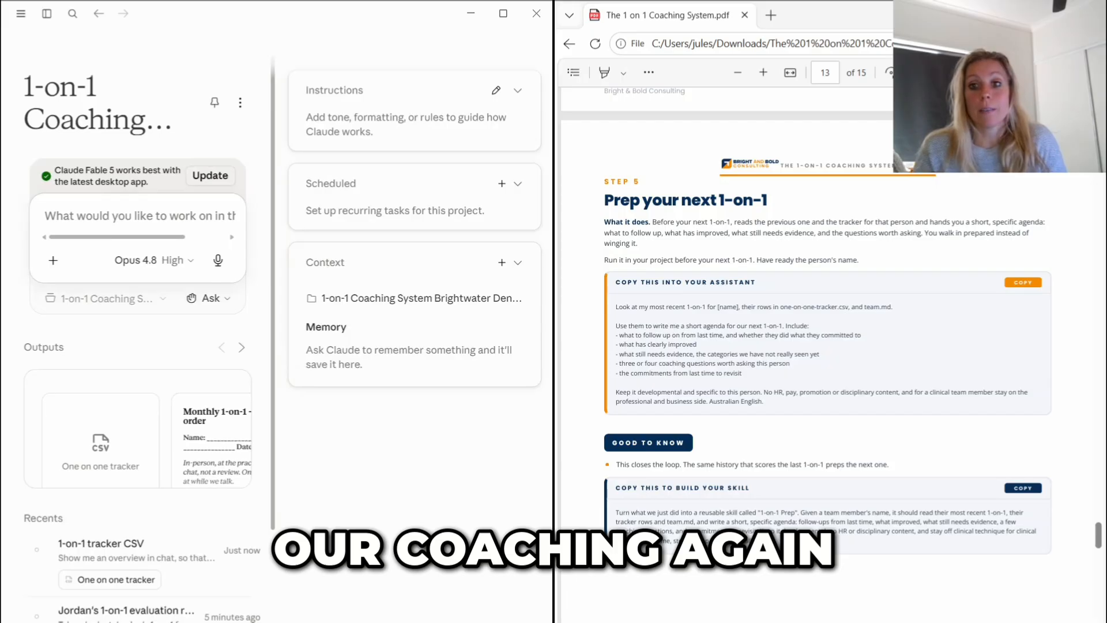
{"action": "left_click_drag", "start_coordinate": [616, 307], "coordinate": [765, 402]}
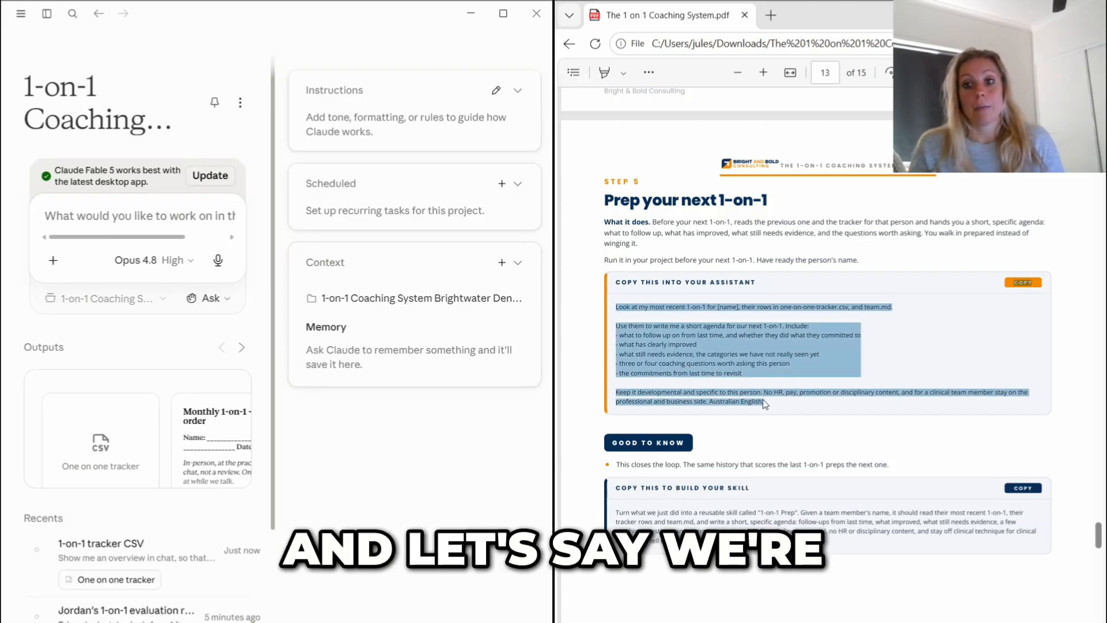
{"action": "type", "text": "Look at my most recent 1-on-1 for [name], their rows in one-on-one-tracker.csv, and team.md. Use them to write me a short agenda for our next 1-on-1. Include:- what to follow up on from last time, and whether they did what they committed to- what has clearly improved- what still needs evidence, the categories we have not really seen yet- three or four coaching questions worth asking this person- the commitments from last time to revisit COPY Keep it developmental and specific to this person. No HR, pay, promotion or disciplinary content, and for a clinical team member stay on the professional and business side. Australian English."}
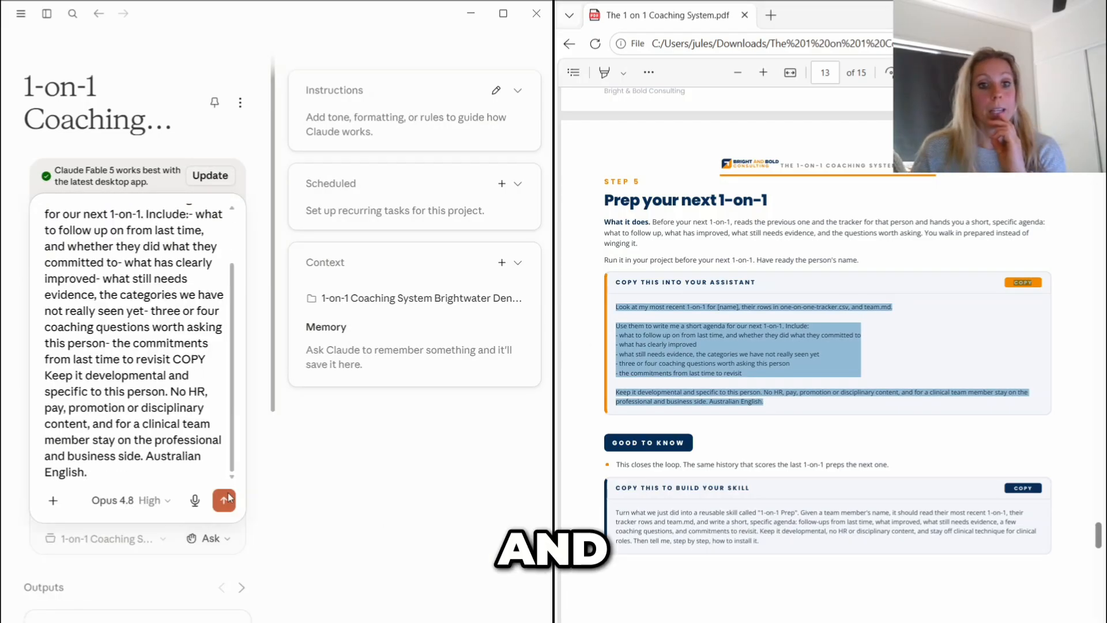
{"action": "left_click", "coordinate": [224, 498]}
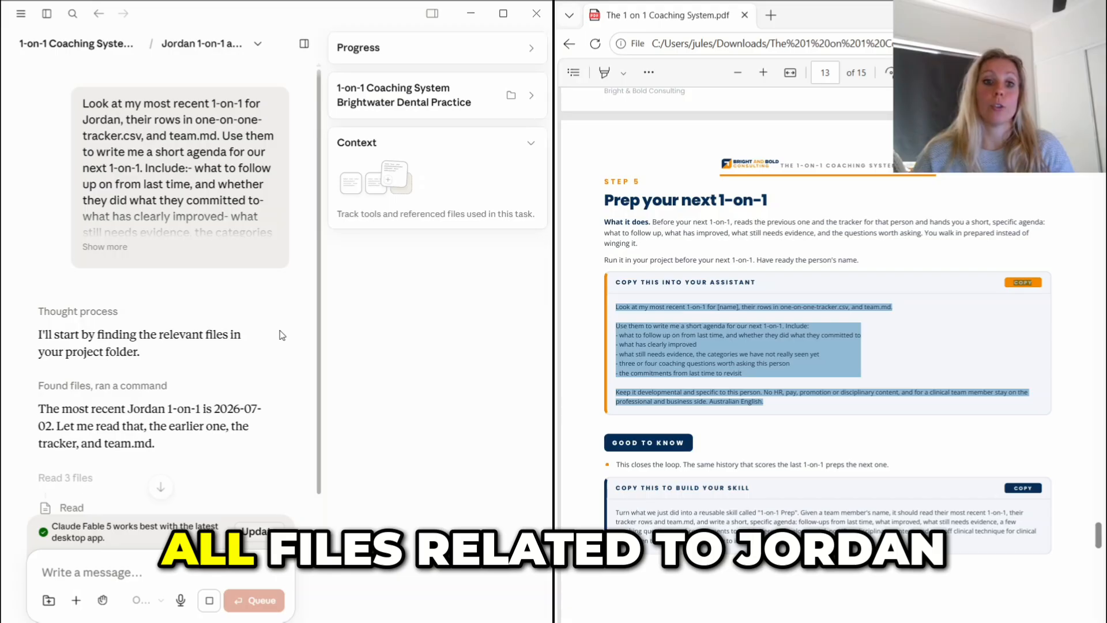
- Expand the project's file list, check the agenda reply, and send the request "Show me the agenda in chat here"
{"action": "left_click", "coordinate": [522, 97]}
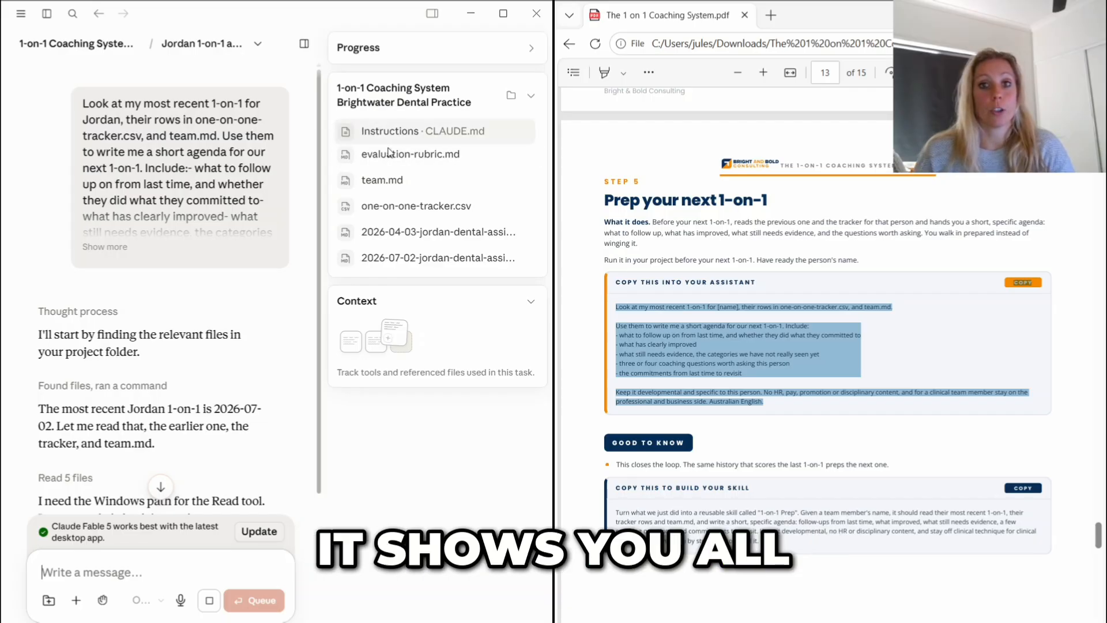
{"action": "scroll", "coordinate": [219, 249], "scroll_direction": "down", "scroll_amount": 3}
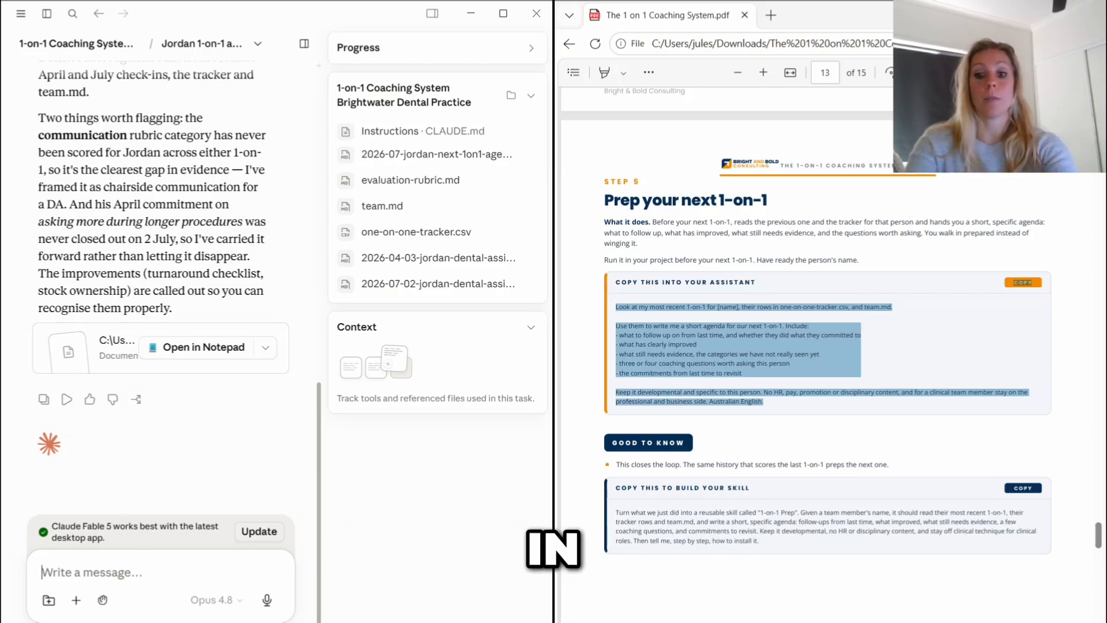
{"action": "type", "text": "Show me the agenda in chat here"}
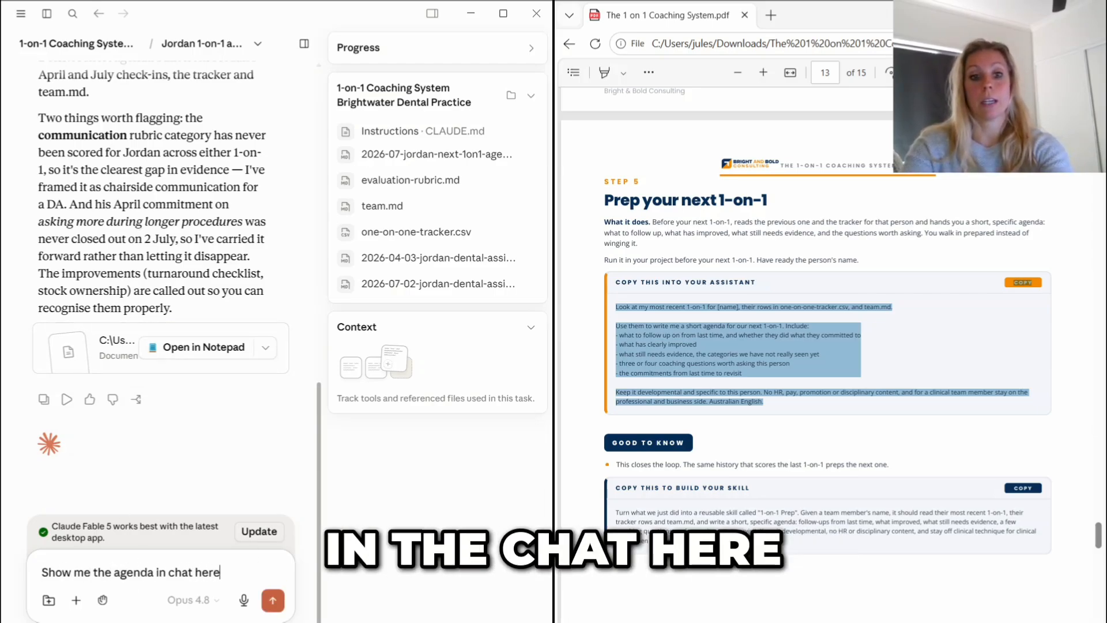
{"action": "key", "text": "Return"}
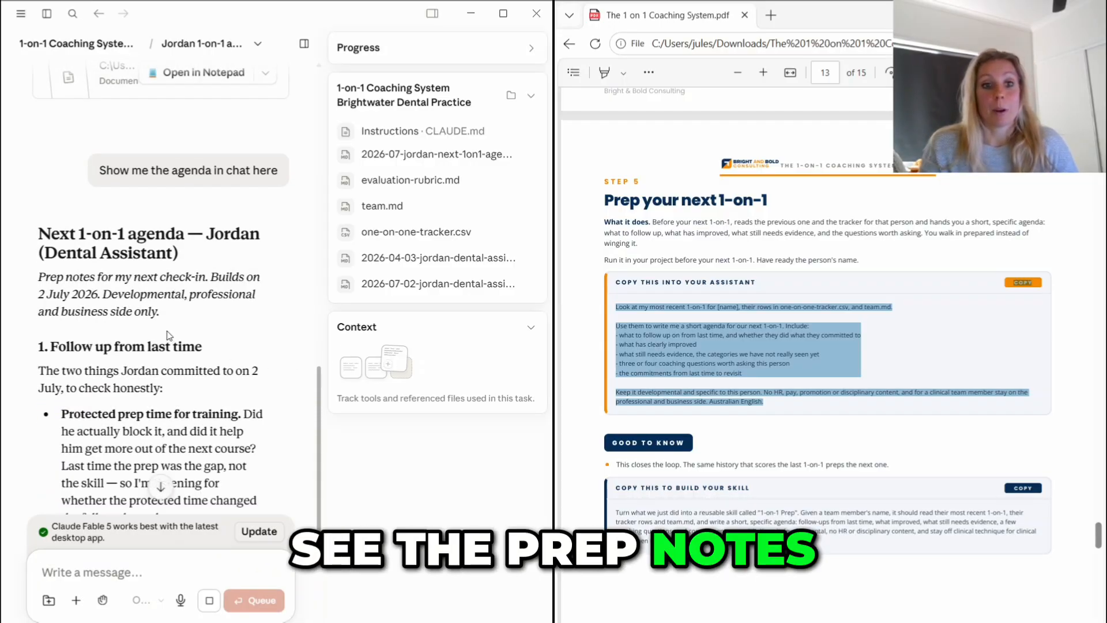
- Read through the next 1-on-1 agenda in the chat, from last-time follow-ups to the commitments to revisit
{"action": "scroll", "coordinate": [130, 272], "scroll_direction": "down", "scroll_amount": 4}
{"action": "scroll", "coordinate": [131, 272], "scroll_direction": "down", "scroll_amount": 3}
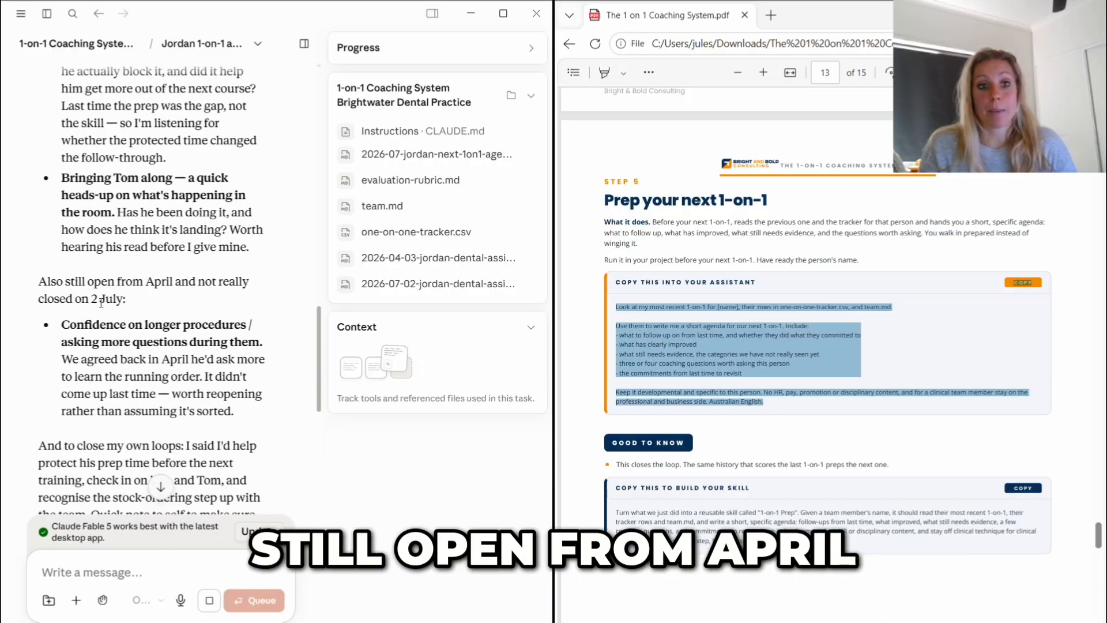
{"action": "scroll", "coordinate": [128, 305], "scroll_direction": "down", "scroll_amount": 2}
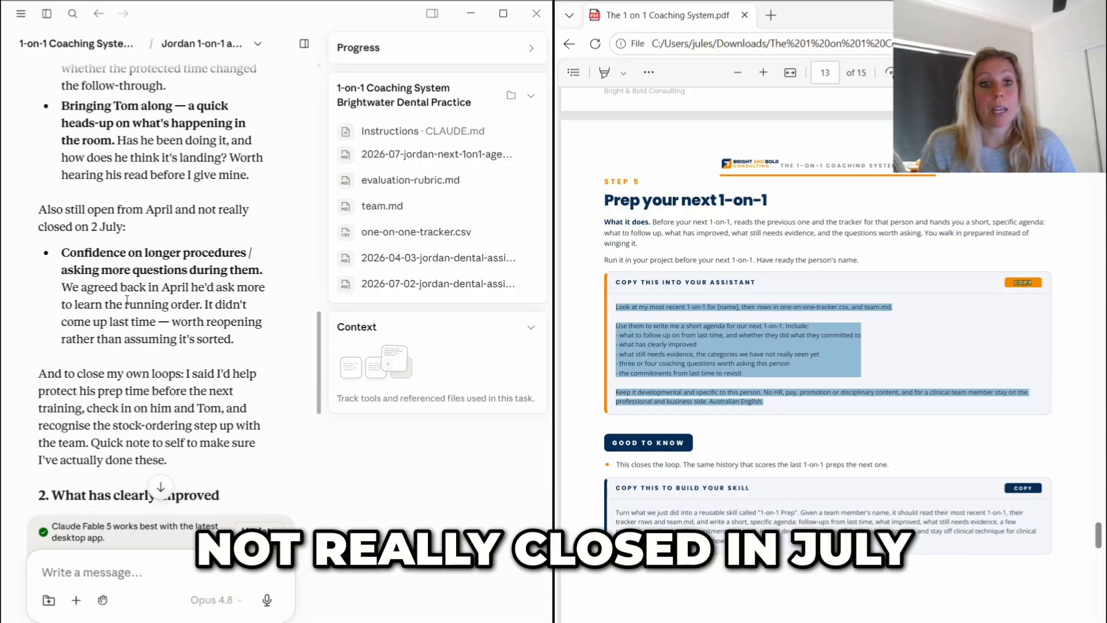
{"action": "scroll", "coordinate": [171, 276], "scroll_direction": "down", "scroll_amount": 6}
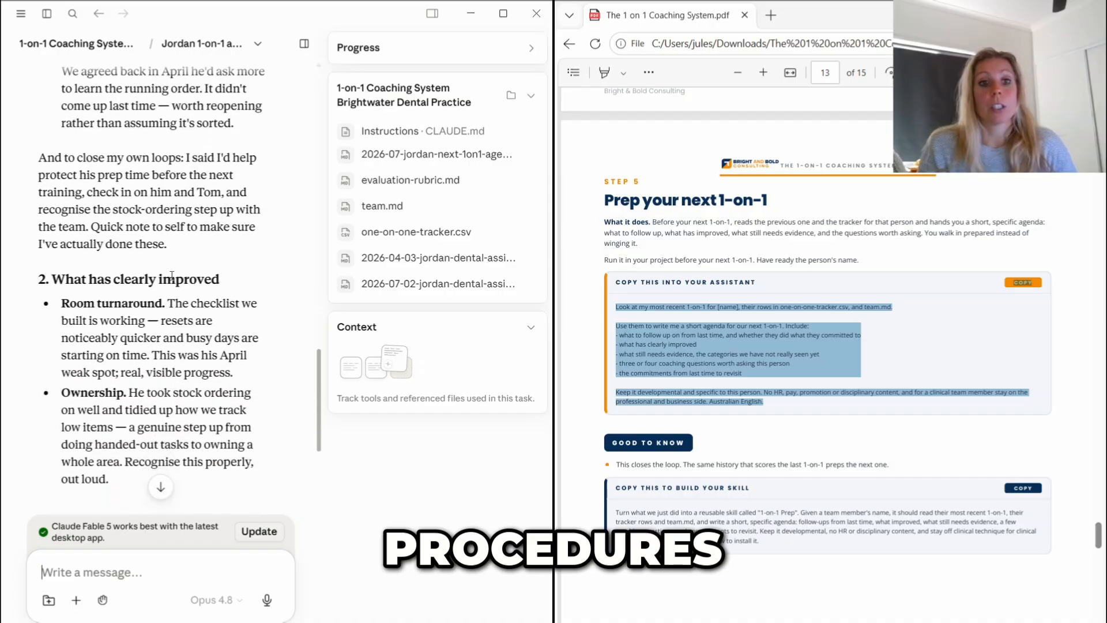
{"action": "scroll", "coordinate": [169, 206], "scroll_direction": "down", "scroll_amount": 5}
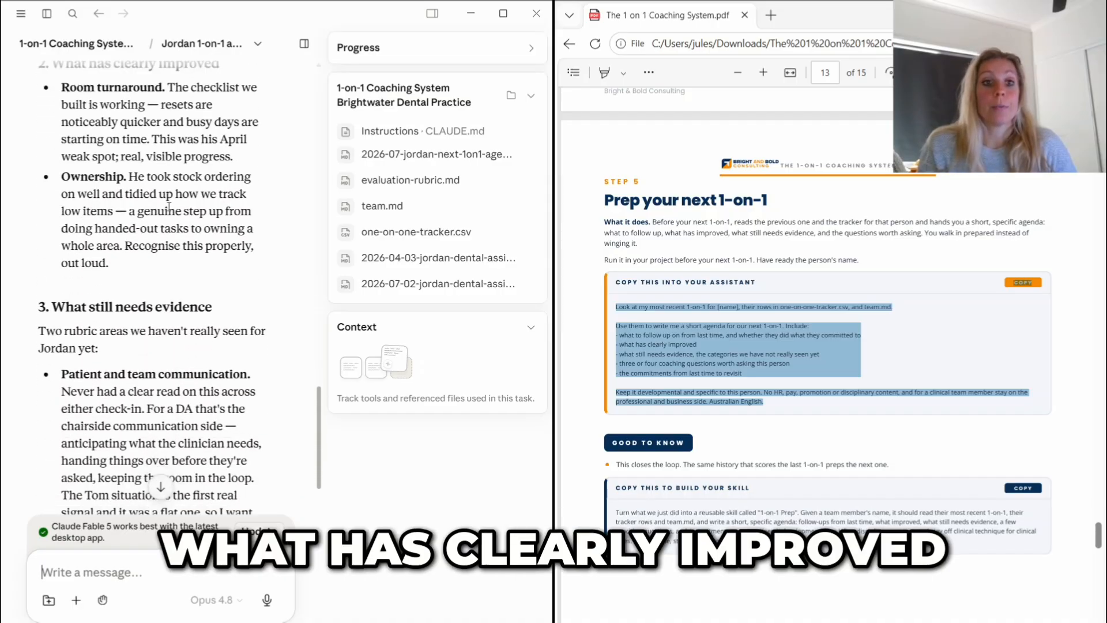
{"action": "scroll", "coordinate": [154, 236], "scroll_direction": "down", "scroll_amount": 3}
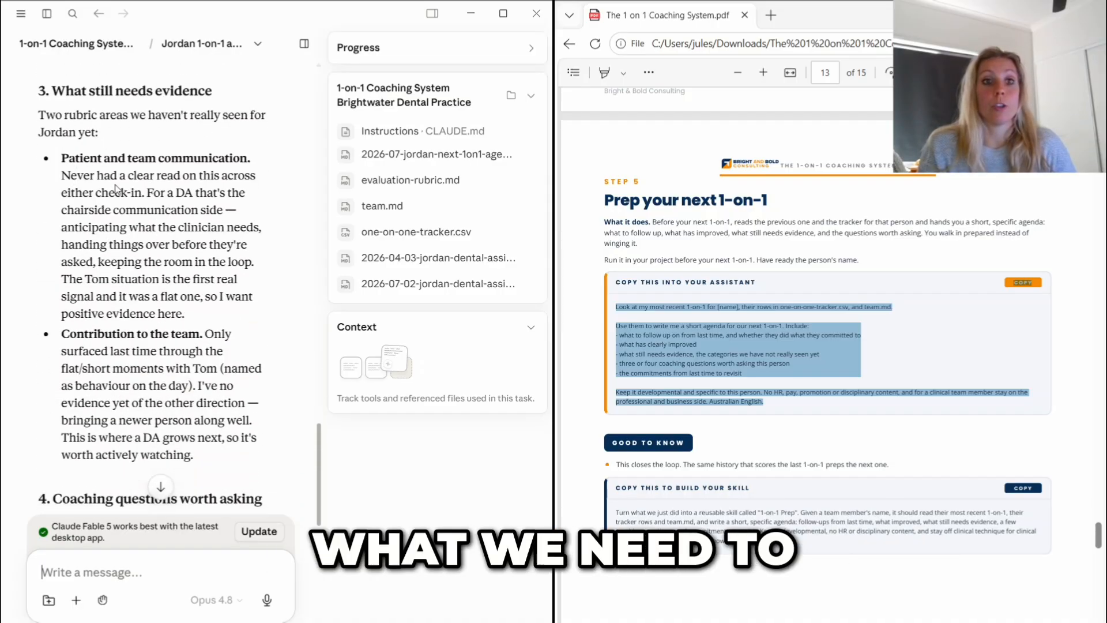
{"action": "scroll", "coordinate": [117, 189], "scroll_direction": "down", "scroll_amount": 2}
{"action": "scroll", "coordinate": [120, 182], "scroll_direction": "down", "scroll_amount": 6}
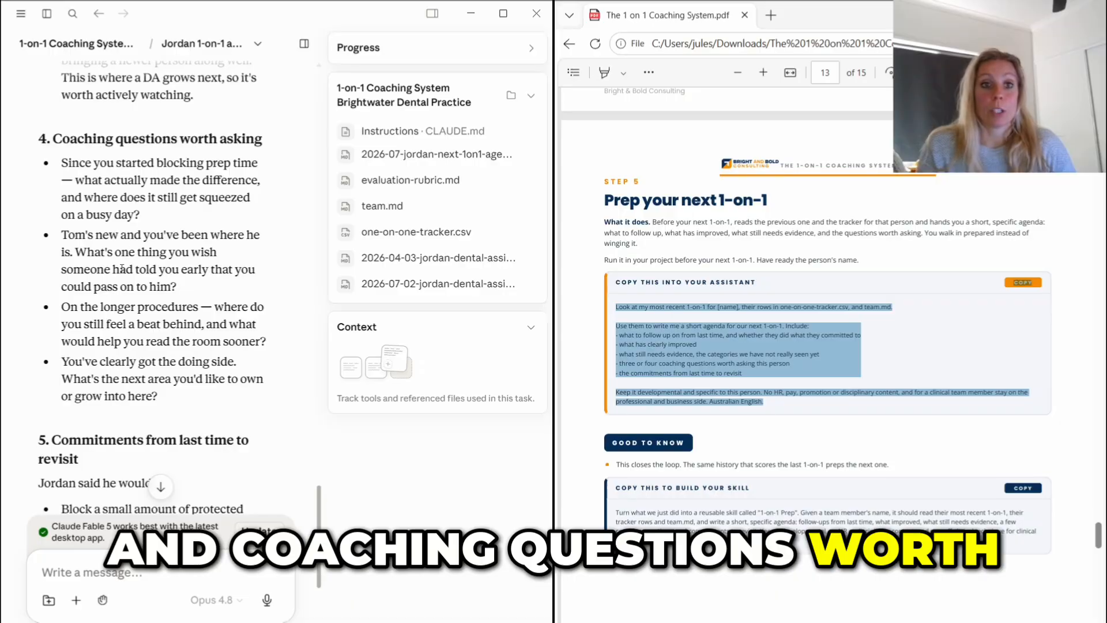
{"action": "scroll", "coordinate": [48, 292], "scroll_direction": "down", "scroll_amount": 3}
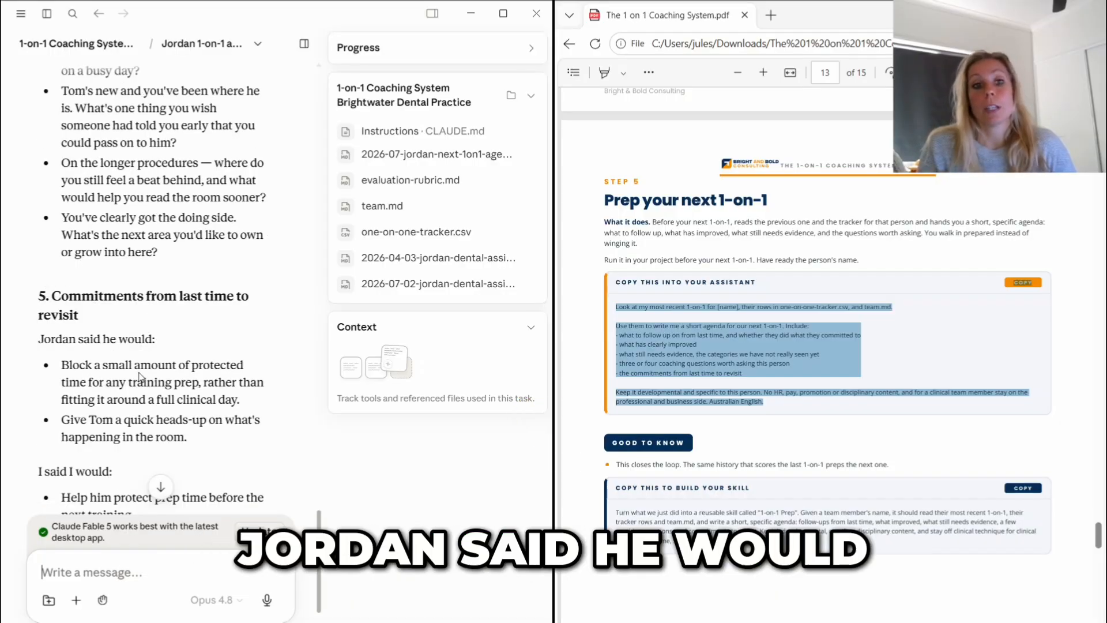
{"action": "scroll", "coordinate": [149, 419], "scroll_direction": "down", "scroll_amount": 5}
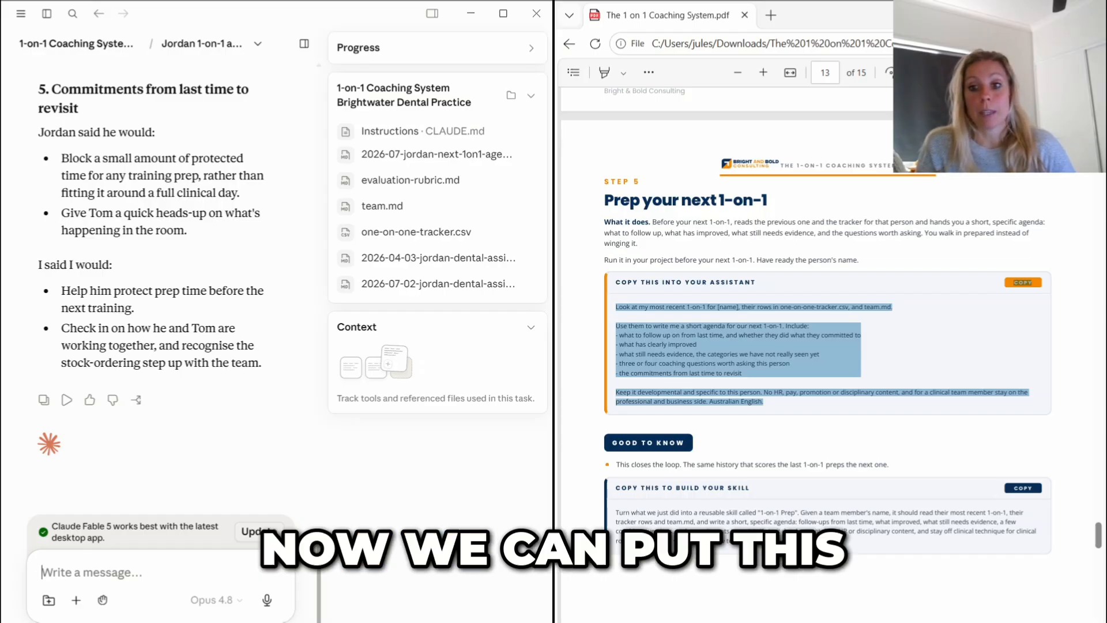
- Send the guide's Step 5 prompt for building the reusable "1-on-1 Prep" skill in the agenda chat
{"action": "left_click_drag", "start_coordinate": [760, 542], "coordinate": [614, 507]}
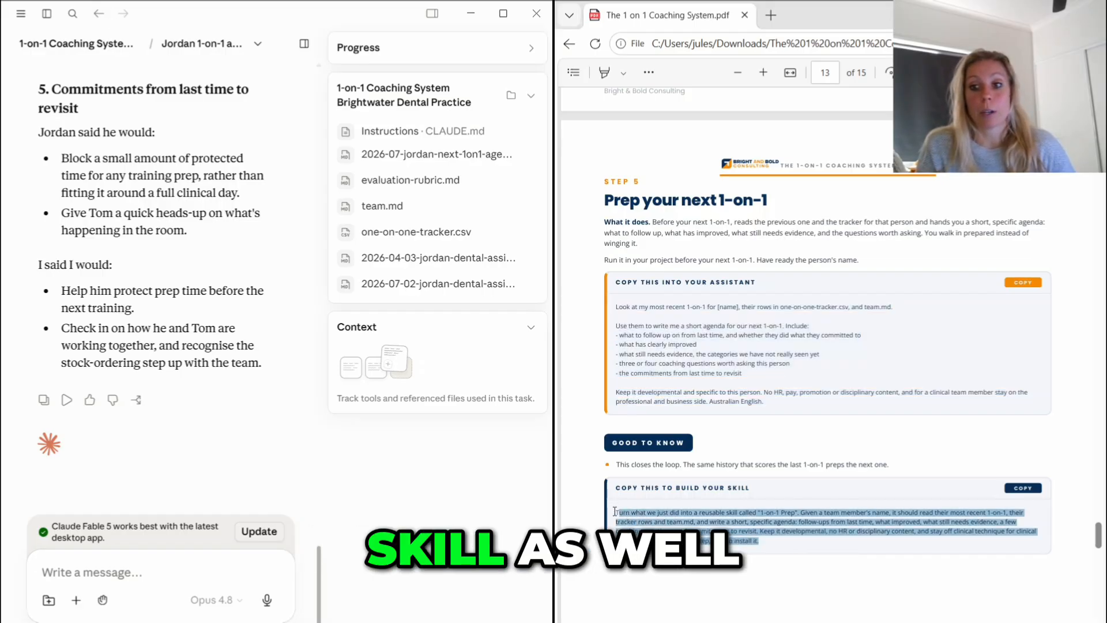
{"action": "left_click", "coordinate": [114, 570]}
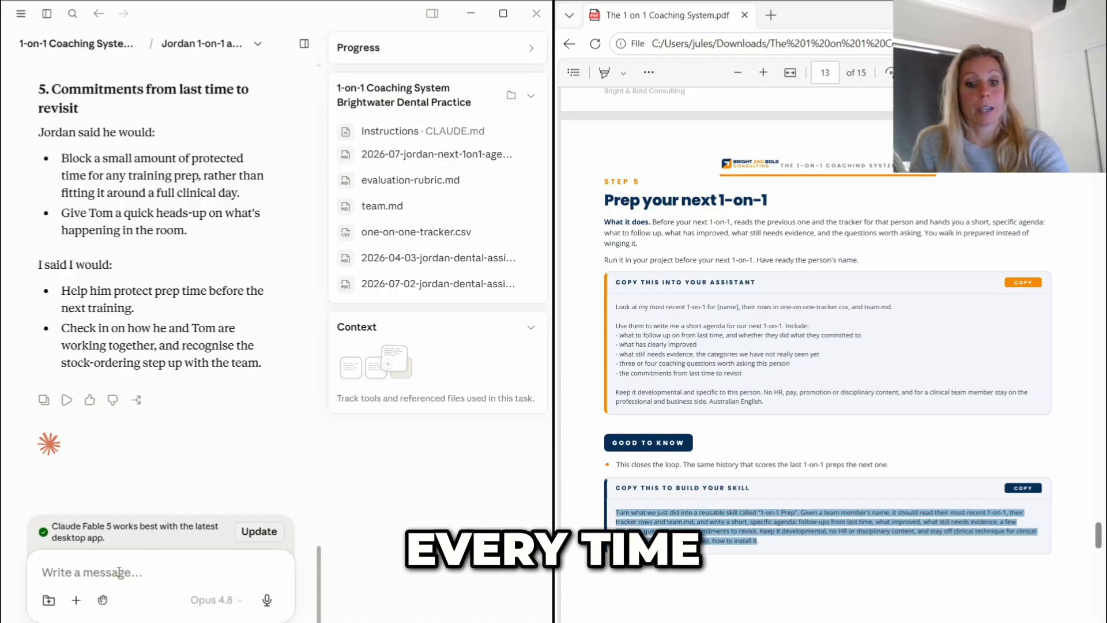
{"action": "type", "text": "Turn what we just did into a reusable skill called \"1-on-1 Prep\". Given a team member’s name, it should read their most recent 1-on-1, their tracker rows and team.md, and write a short, specific agenda: follow-ups from last time, what improved, what still needs evidence, a few coaching questions, and commitments to revisit. Keep it developmental, no HR or disciplinary content, and stay off clinical technique for clinical roles. Then tell me, step by step, how to install it"}
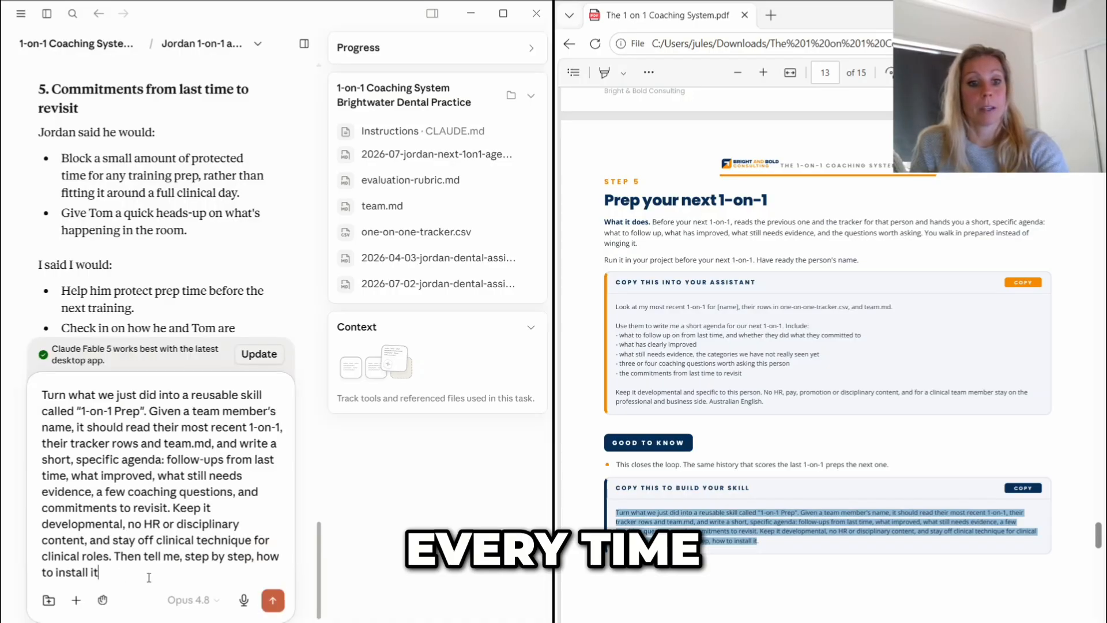
{"action": "left_click", "coordinate": [272, 600]}
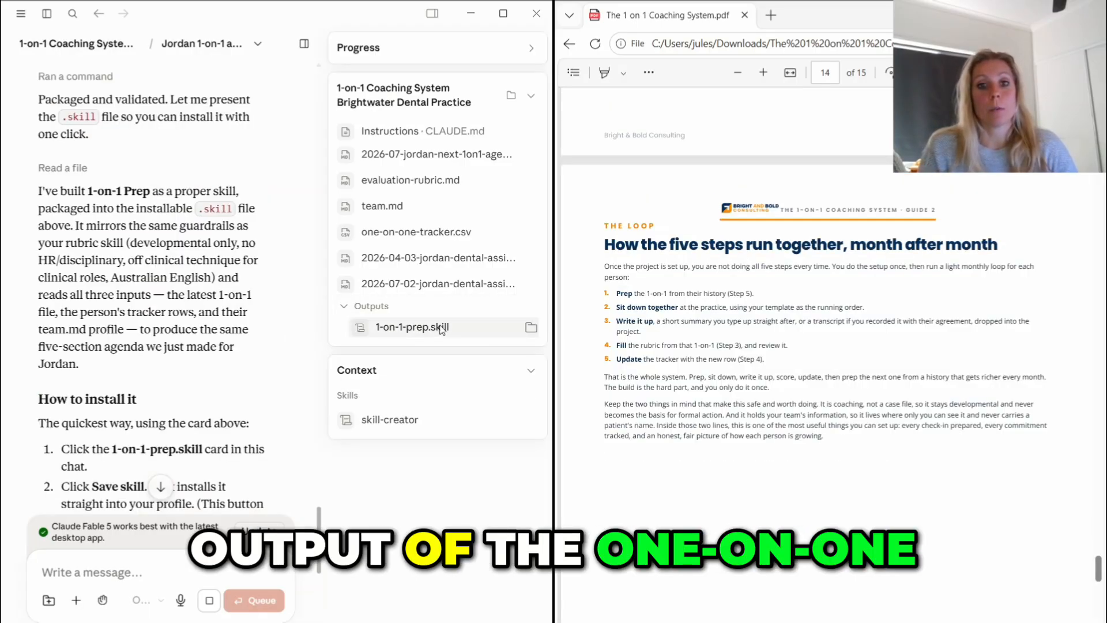
- Check the installation notes in the reply and save the packaged 1-on-1-prep skill
{"action": "scroll", "coordinate": [139, 308], "scroll_direction": "down", "scroll_amount": 5}
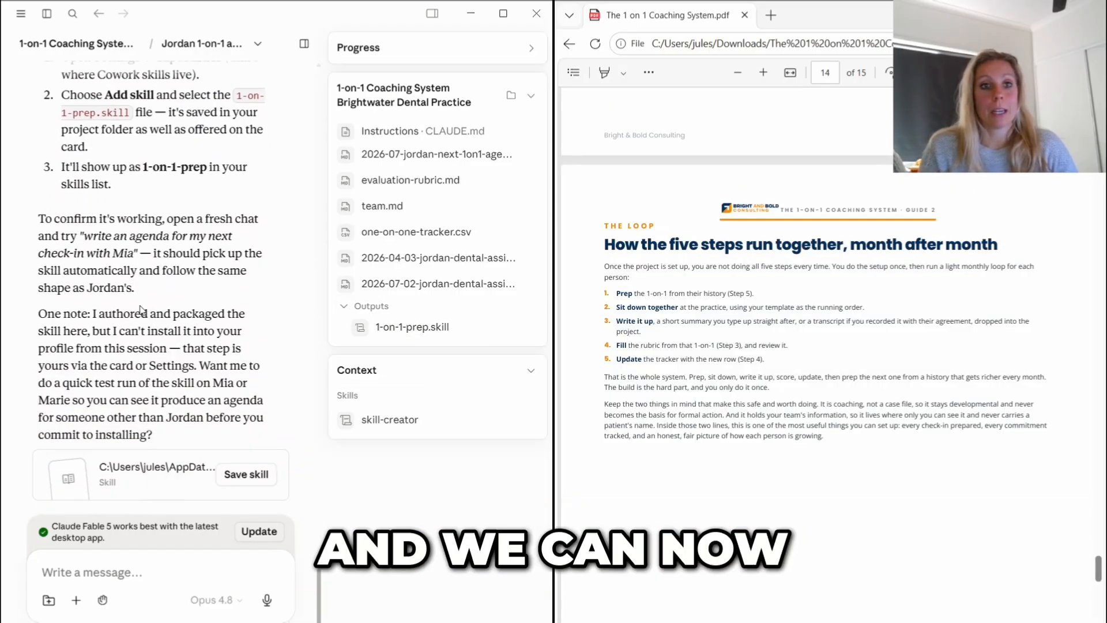
{"action": "scroll", "coordinate": [140, 308], "scroll_direction": "down", "scroll_amount": 2}
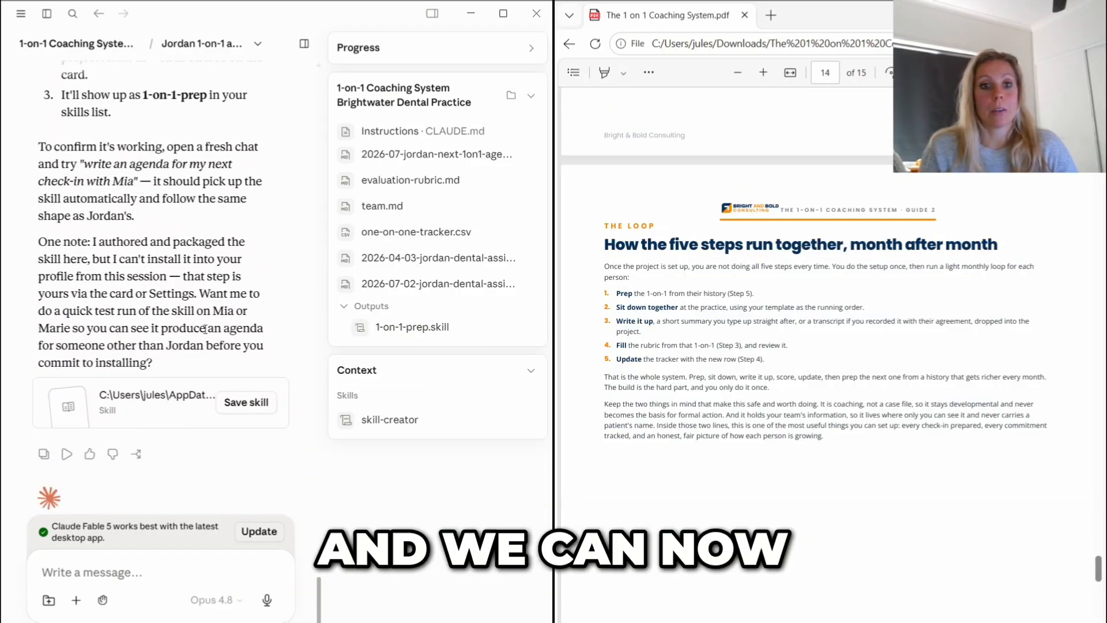
{"action": "left_click", "coordinate": [248, 402]}
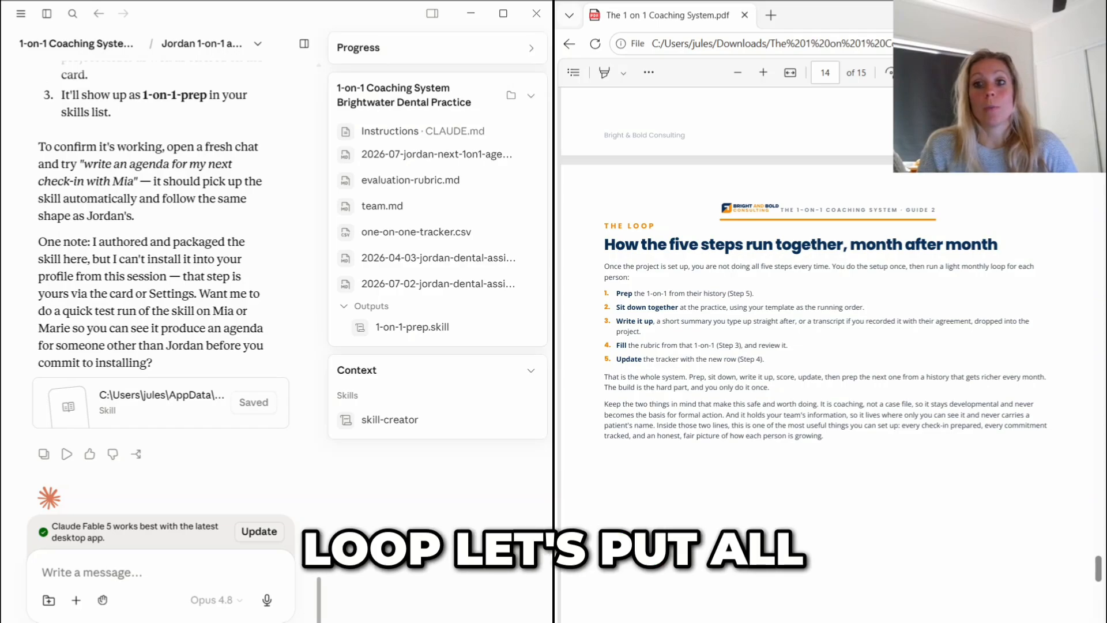
- In a new coaching project chat, request prep for the dental assistant's next 1-1 using the 1-on-1-prep skill
{"action": "left_click", "coordinate": [74, 47]}
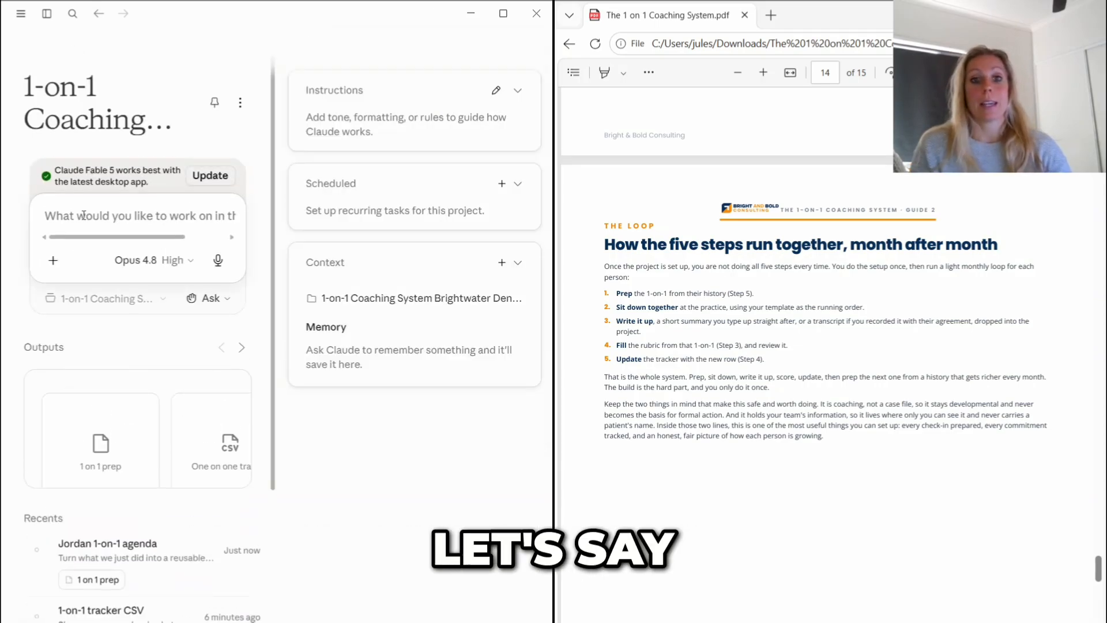
{"action": "left_click", "coordinate": [84, 216]}
{"action": "type", "text": "We have to prep for our "}
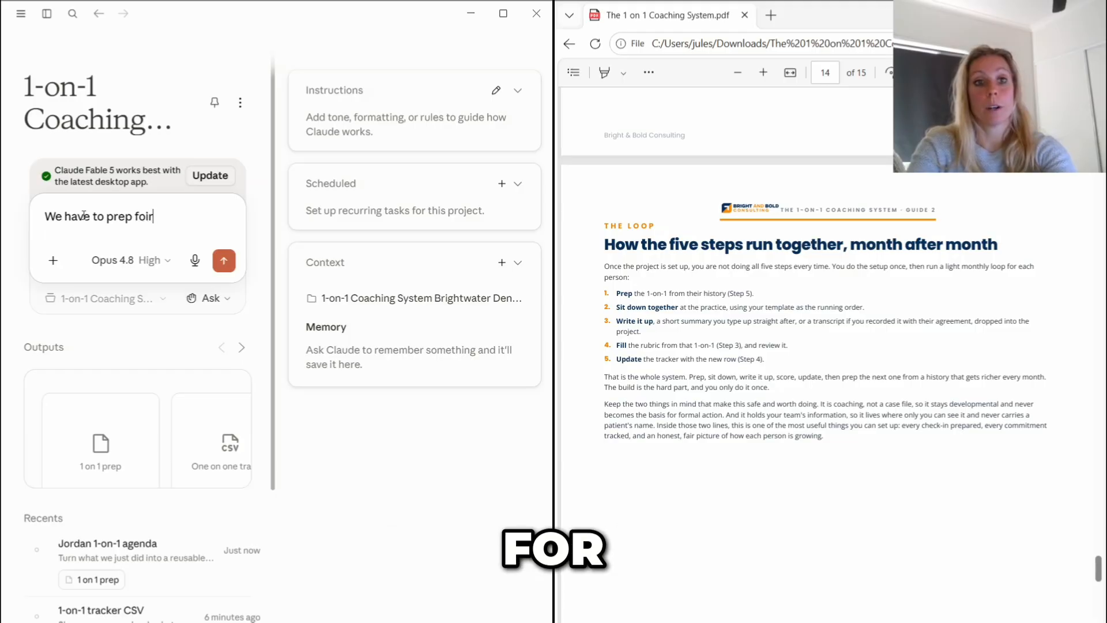
{"action": "type", "text": "next 1-1 with Jordan /"}
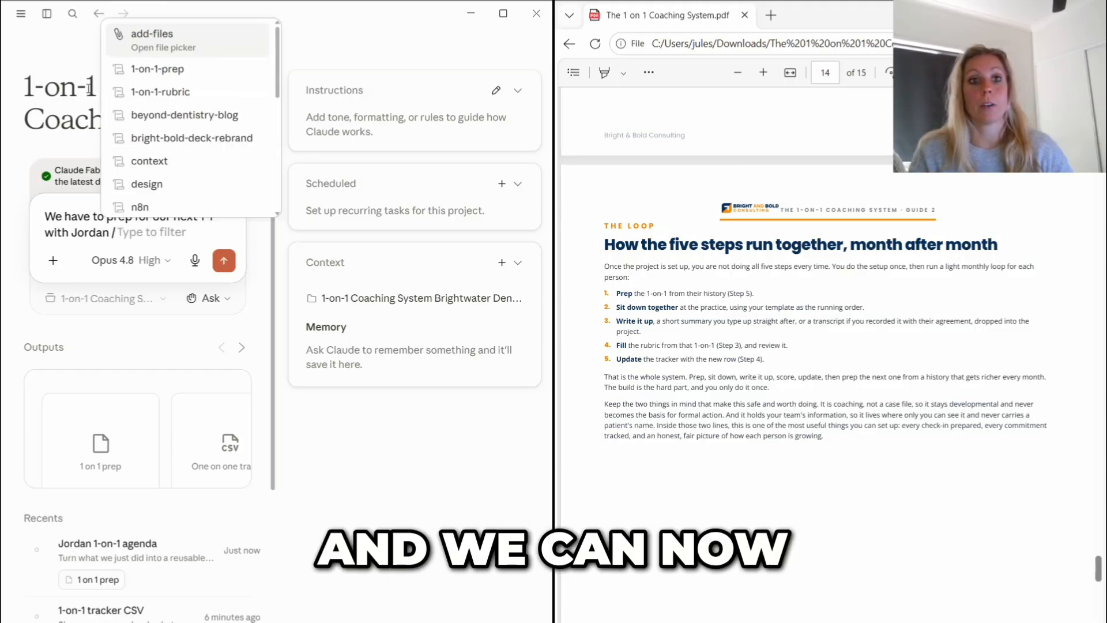
{"action": "left_click", "coordinate": [153, 75]}
{"action": "left_click", "coordinate": [223, 261]}
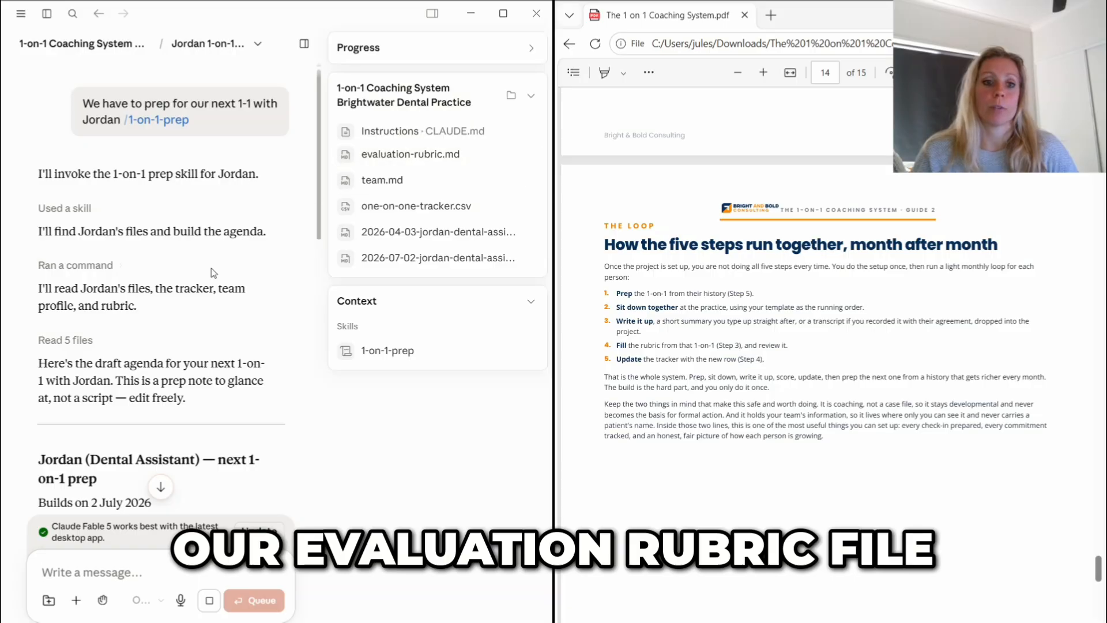
- Review the agenda drafted with the prep skill, including its coaching questions, commitments and closing offer to save
{"action": "scroll", "coordinate": [212, 268], "scroll_direction": "down", "scroll_amount": 3}
{"action": "scroll", "coordinate": [212, 268], "scroll_direction": "down", "scroll_amount": 10}
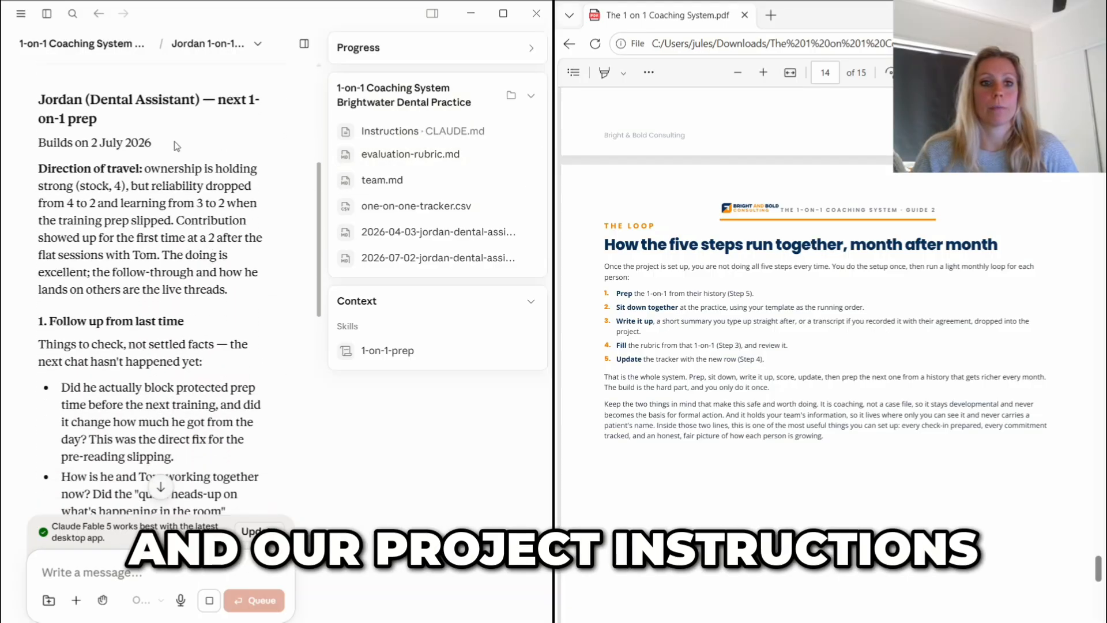
{"action": "scroll", "coordinate": [174, 141], "scroll_direction": "down", "scroll_amount": 15}
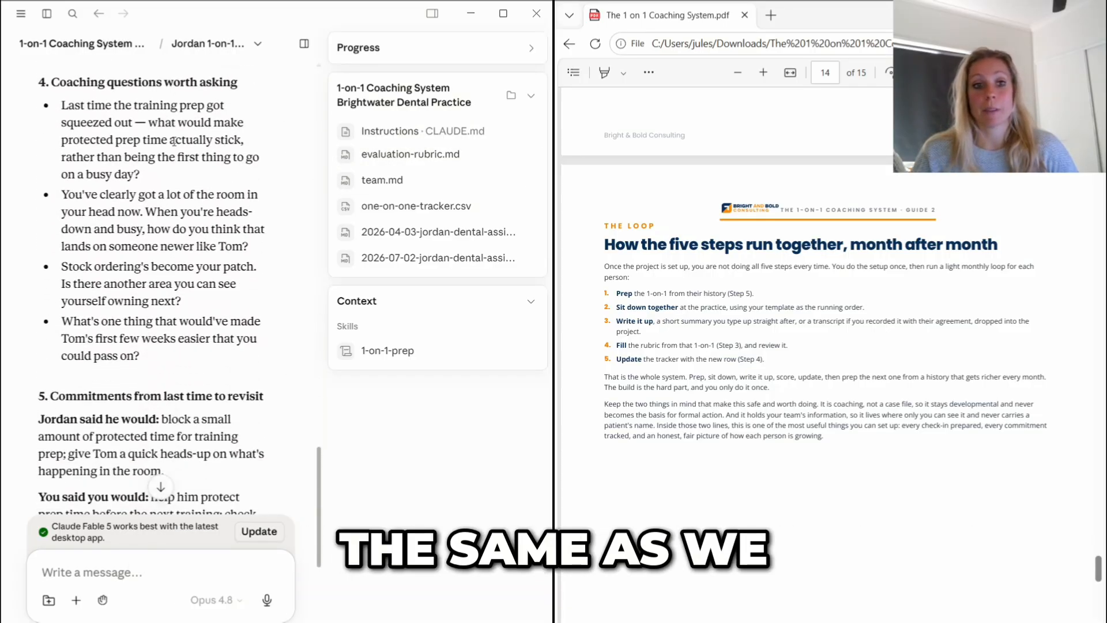
{"action": "scroll", "coordinate": [174, 141], "scroll_direction": "down", "scroll_amount": 5}
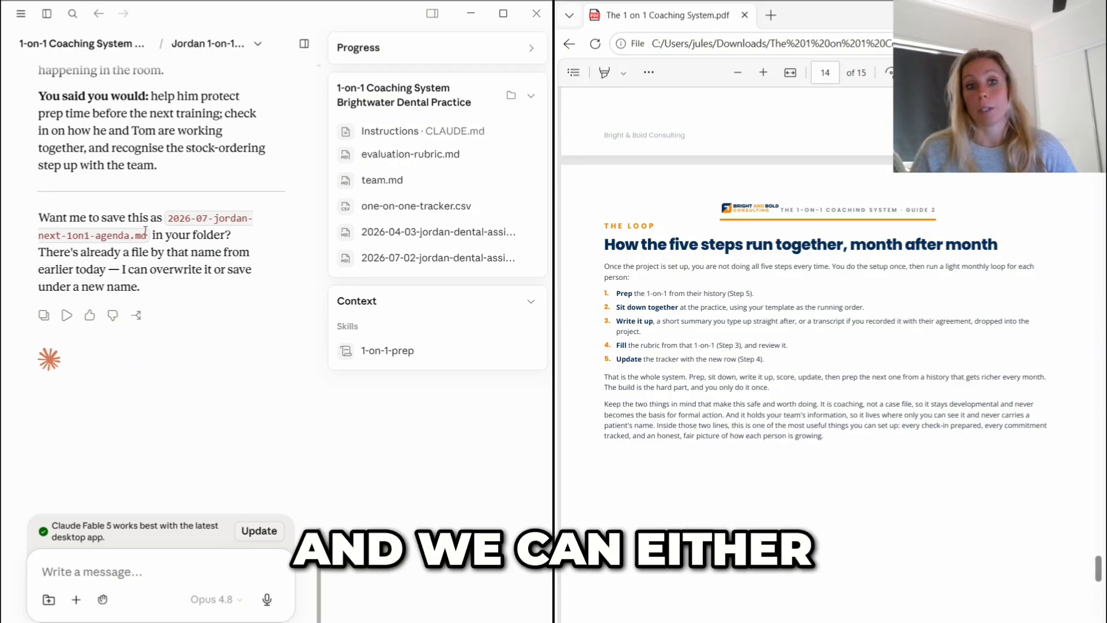
{"action": "scroll", "coordinate": [197, 148], "scroll_direction": "up", "scroll_amount": 3}
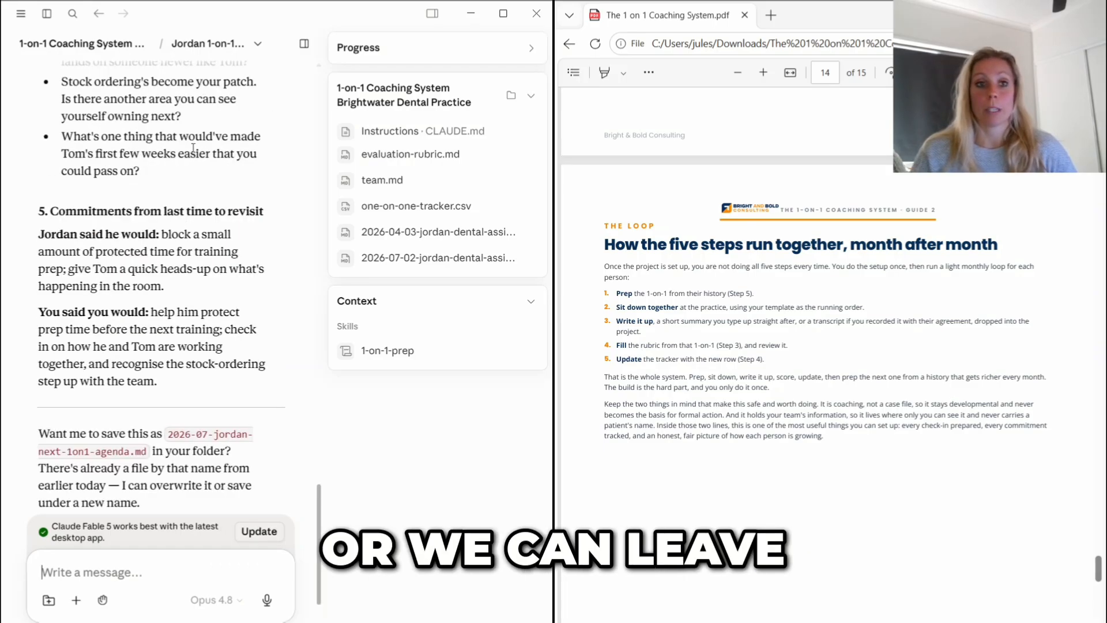
{"action": "scroll", "coordinate": [198, 148], "scroll_direction": "down", "scroll_amount": 4}
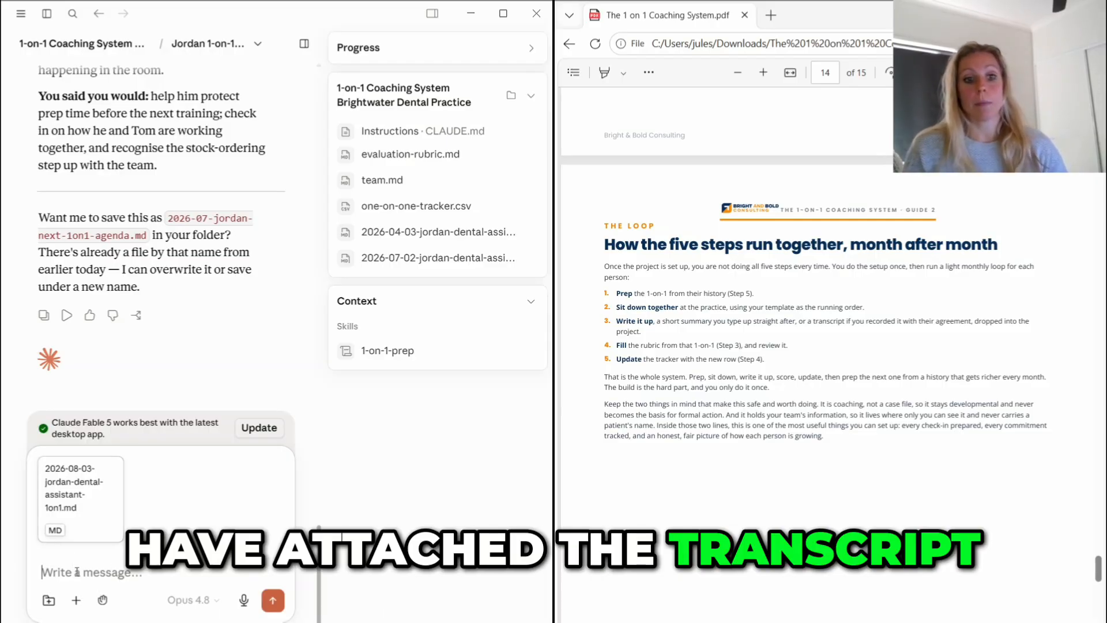
- Send the attached 2026-08-03 1-on-1 transcript with a request to fill the rubric and update the CSV
{"action": "type", "text": "Here is the transcrip"}
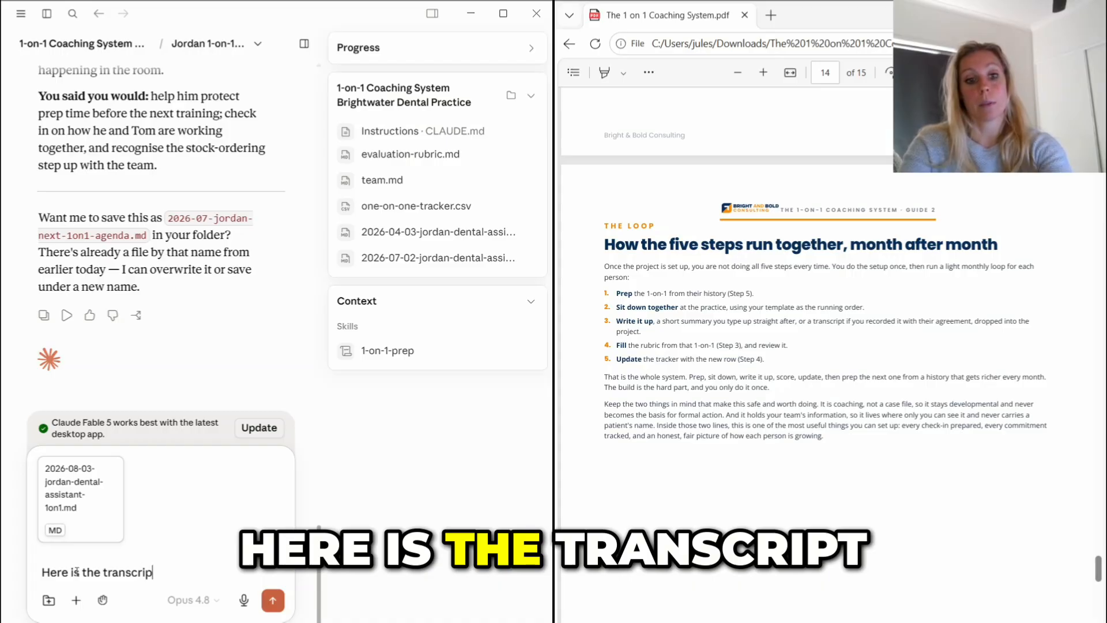
{"action": "type", "text": "t from my 1in"}
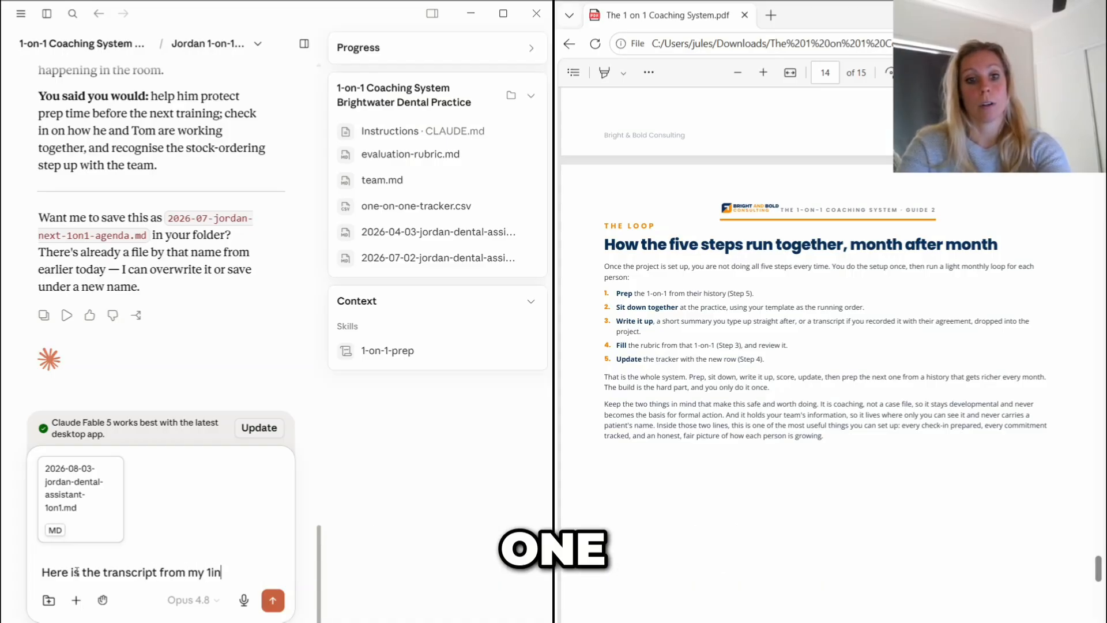
{"action": "key", "text": "BackSpace"}
{"action": "key", "text": "BackSpace"}
{"action": "type", "text": "on1 with Jordan -"}
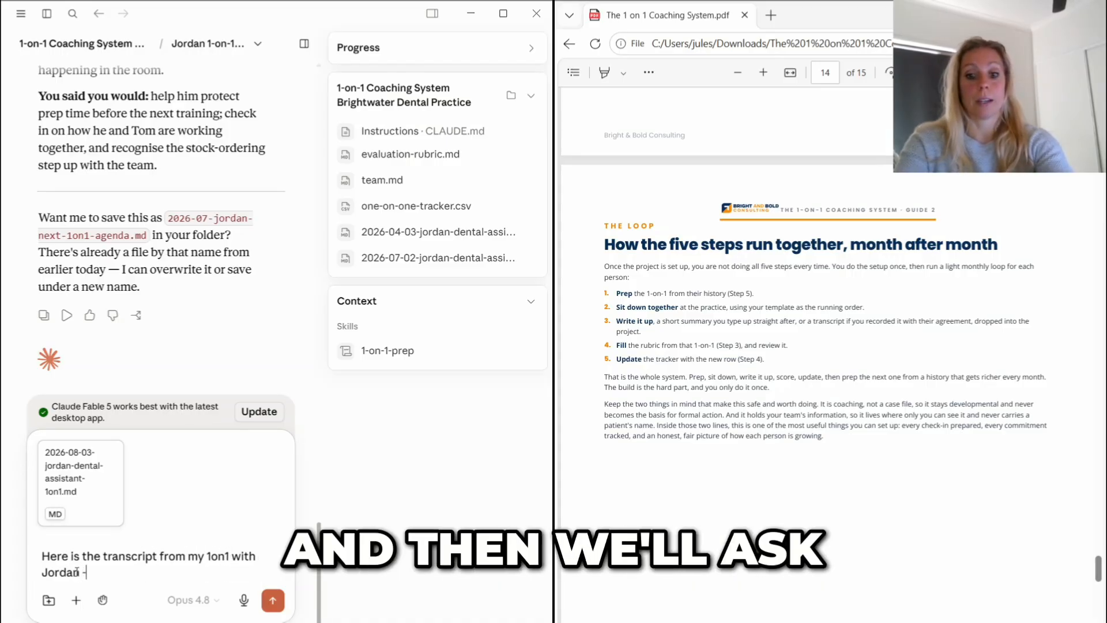
{"action": "type", "text": " fill the rubri"}
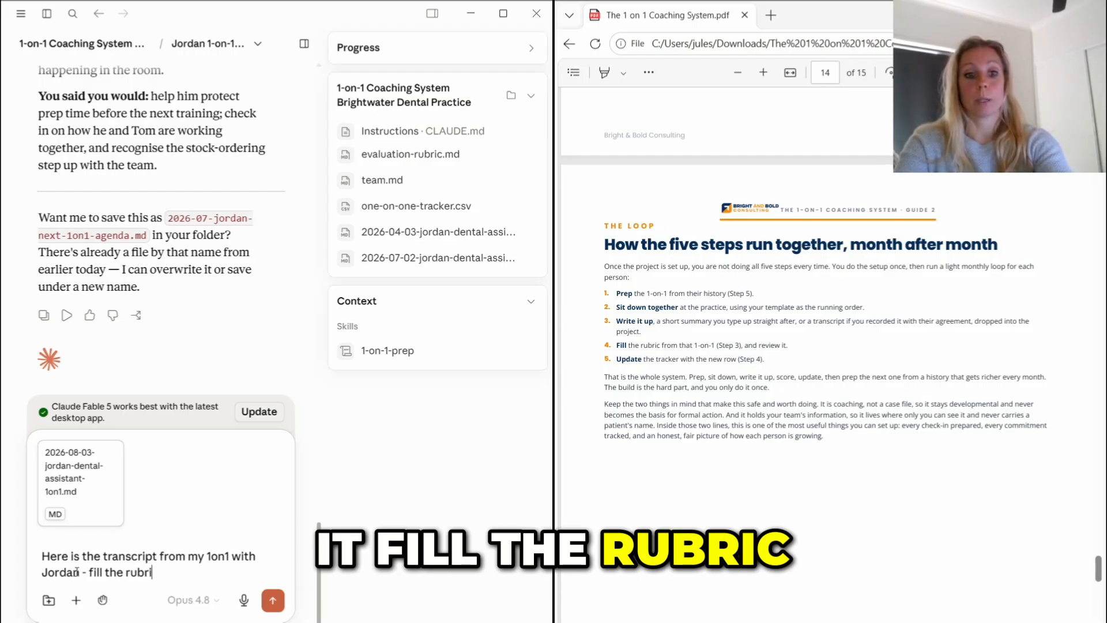
{"action": "type", "text": "c and update the csv"}
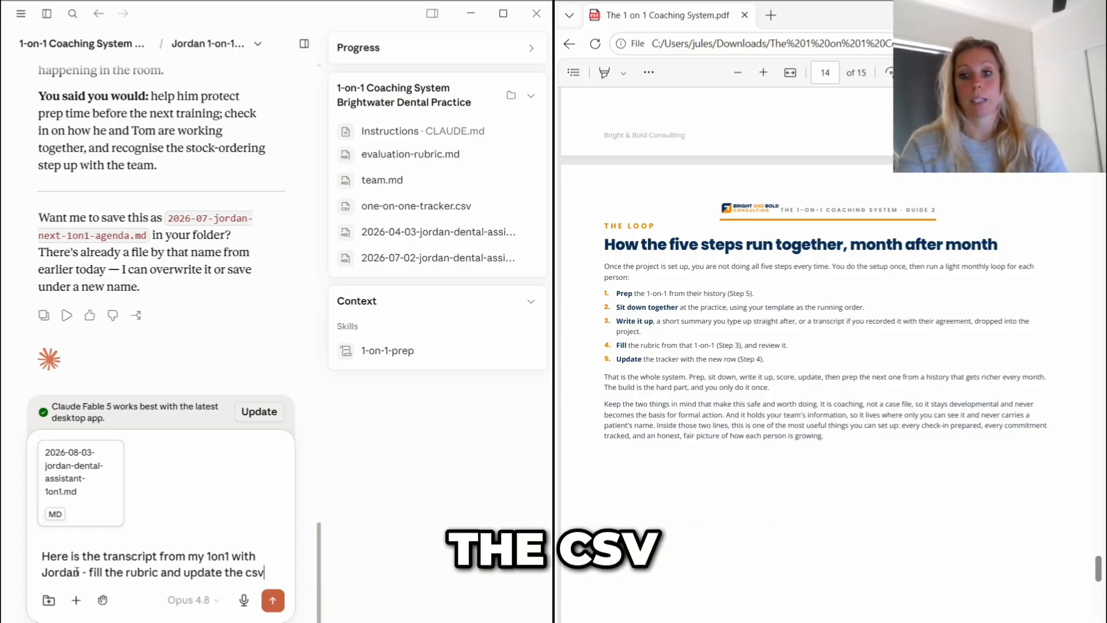
{"action": "key", "text": "Return"}
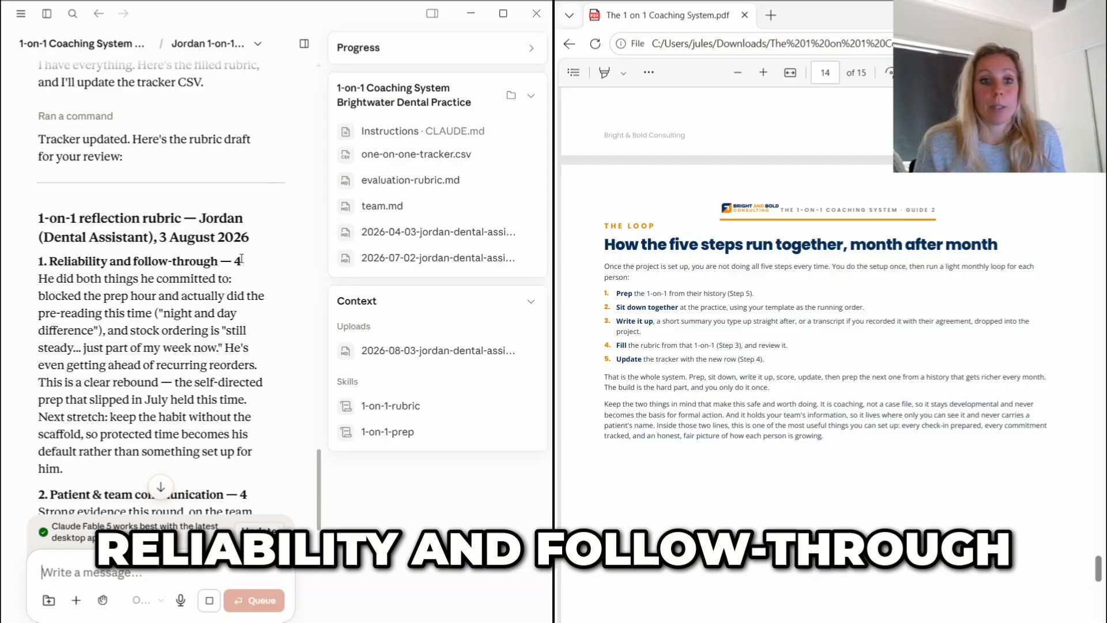
- Review the drafted 3 August 2026 reflection rubric, covering each category's score, the average and the direction of travel
{"action": "scroll", "coordinate": [241, 258], "scroll_direction": "down", "scroll_amount": 5}
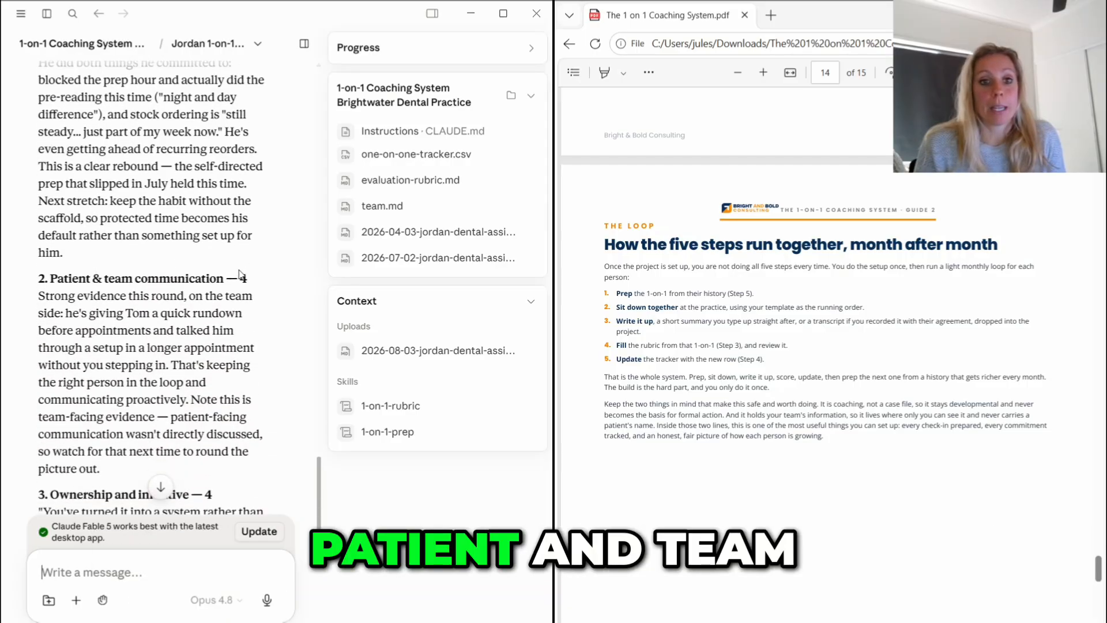
{"action": "scroll", "coordinate": [241, 275], "scroll_direction": "down", "scroll_amount": 1}
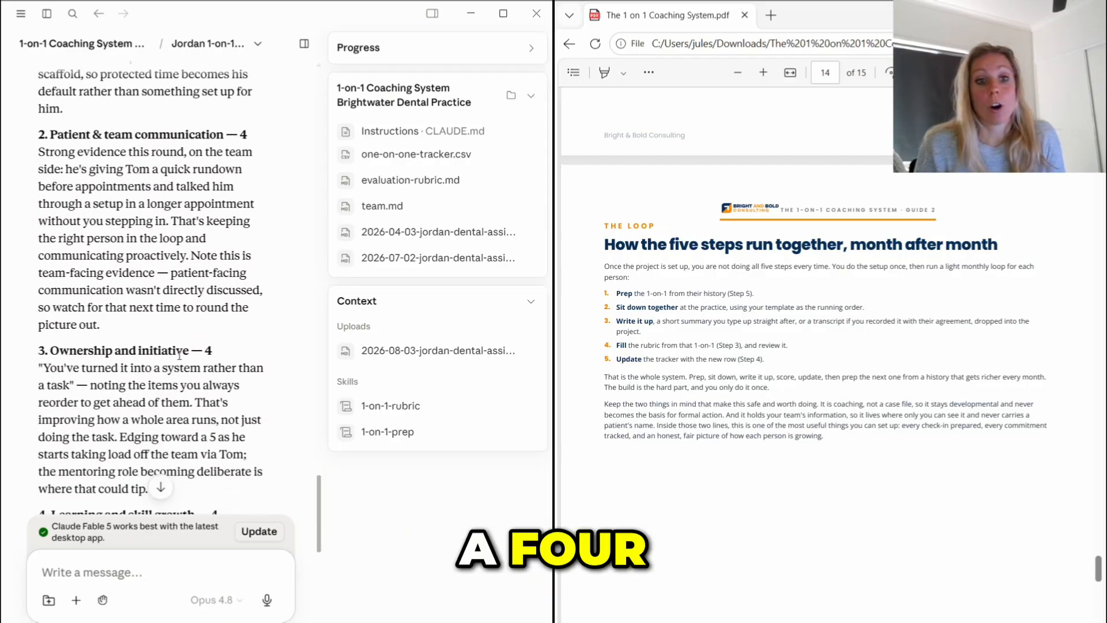
{"action": "scroll", "coordinate": [208, 350], "scroll_direction": "down", "scroll_amount": 3}
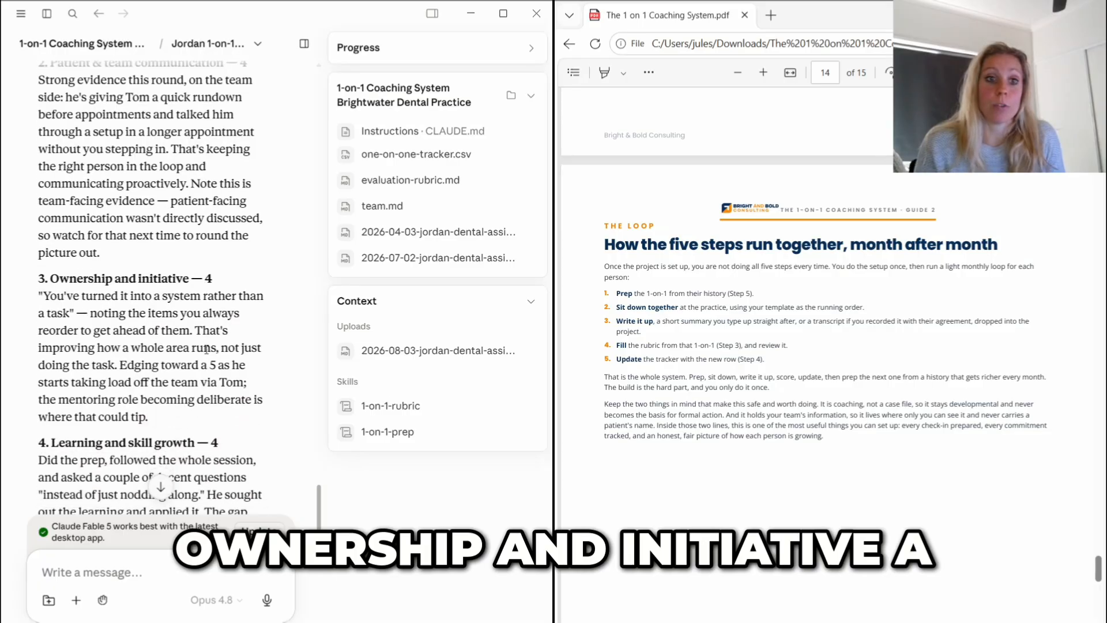
{"action": "scroll", "coordinate": [216, 369], "scroll_direction": "down", "scroll_amount": 6}
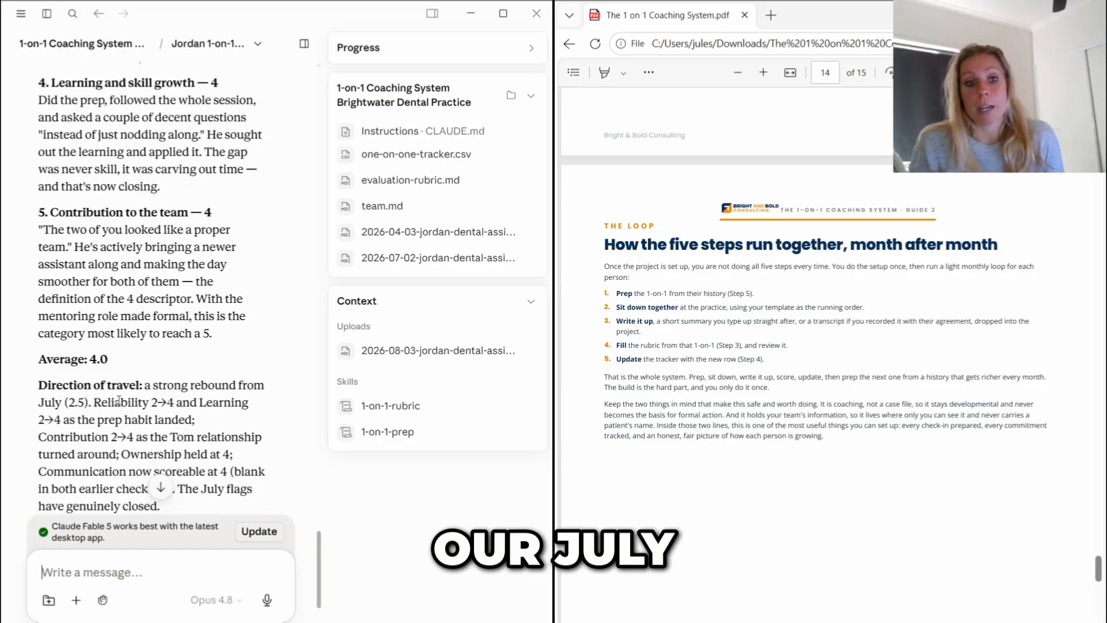
{"action": "scroll", "coordinate": [159, 402], "scroll_direction": "down", "scroll_amount": 2}
{"action": "scroll", "coordinate": [173, 421], "scroll_direction": "down", "scroll_amount": 6}
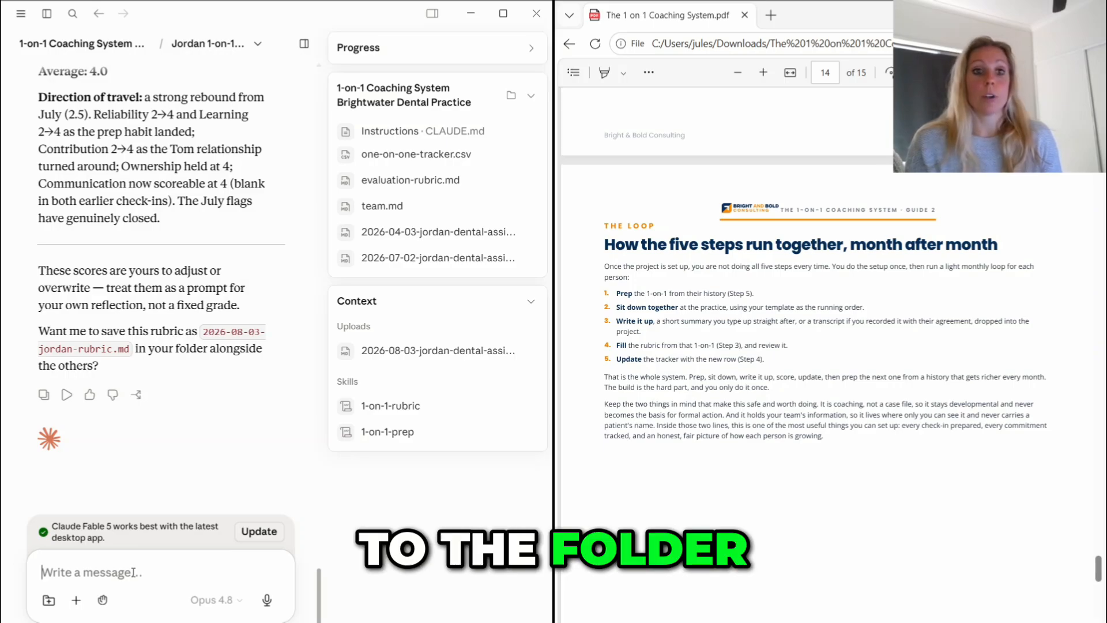
- Reply asking to save the 3 August rubric, also update the CSV, and show the csv results in chat
{"action": "type", "text": "Yes, please s"}
{"action": "type", "text": "and also update teh"}
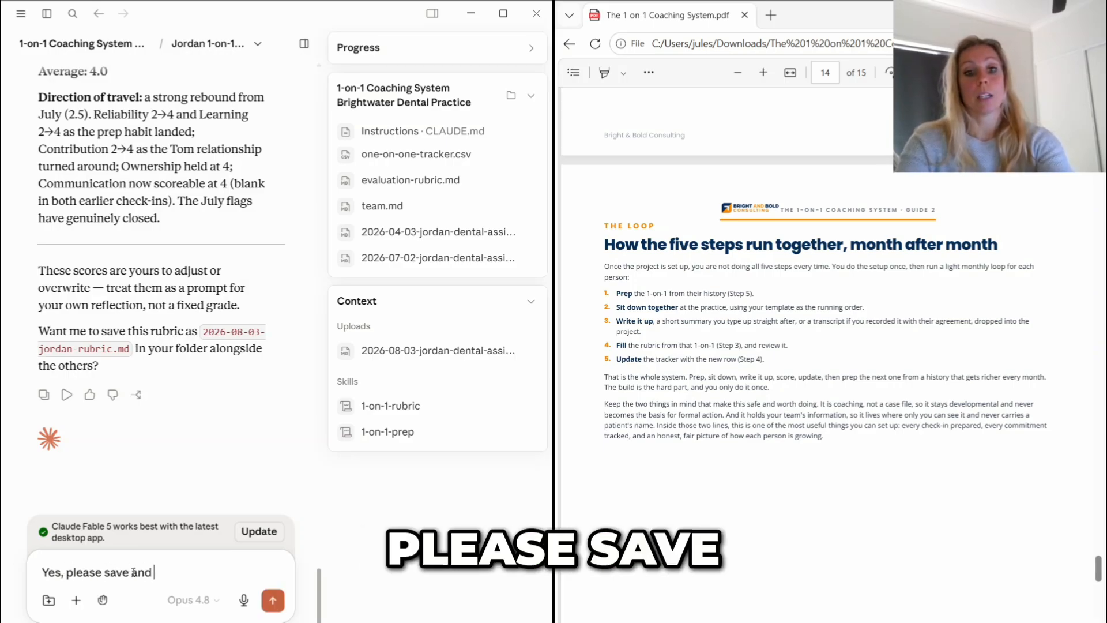
{"action": "key", "text": "BackSpace"}
{"action": "key", "text": "BackSpace"}
{"action": "type", "text": "he CS"}
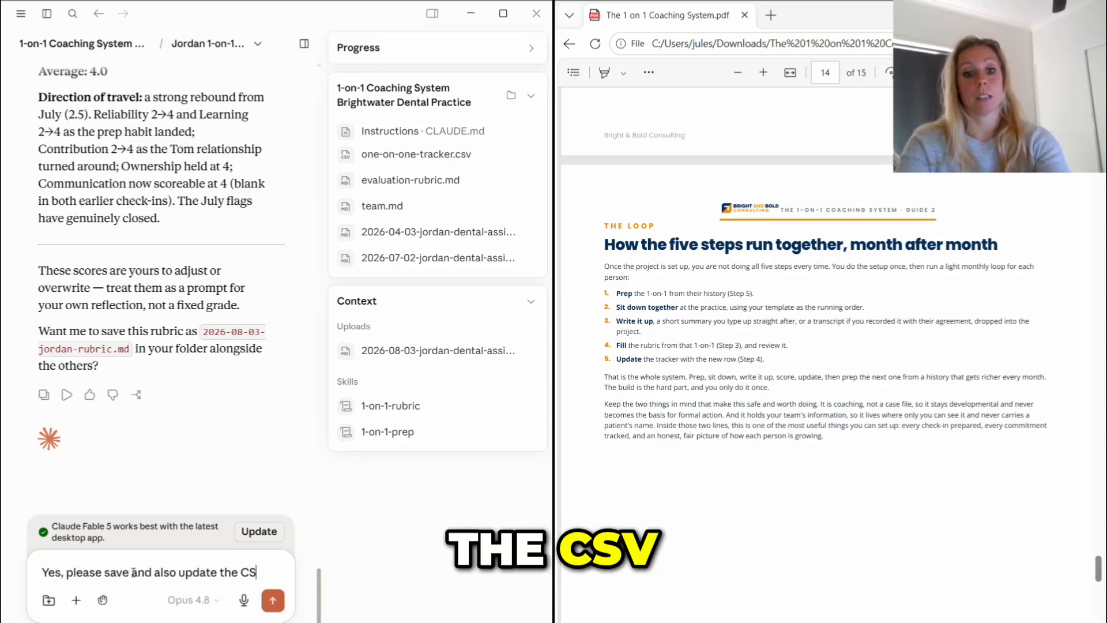
{"action": "type", "text": "V and show me the"}
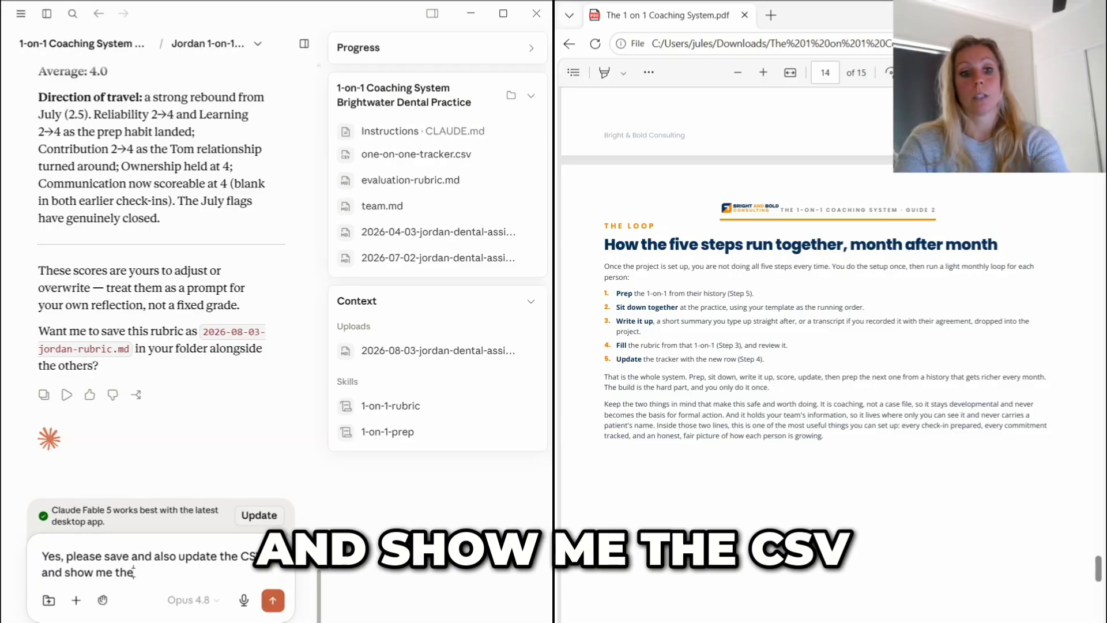
{"action": "type", "text": " csv results i"}
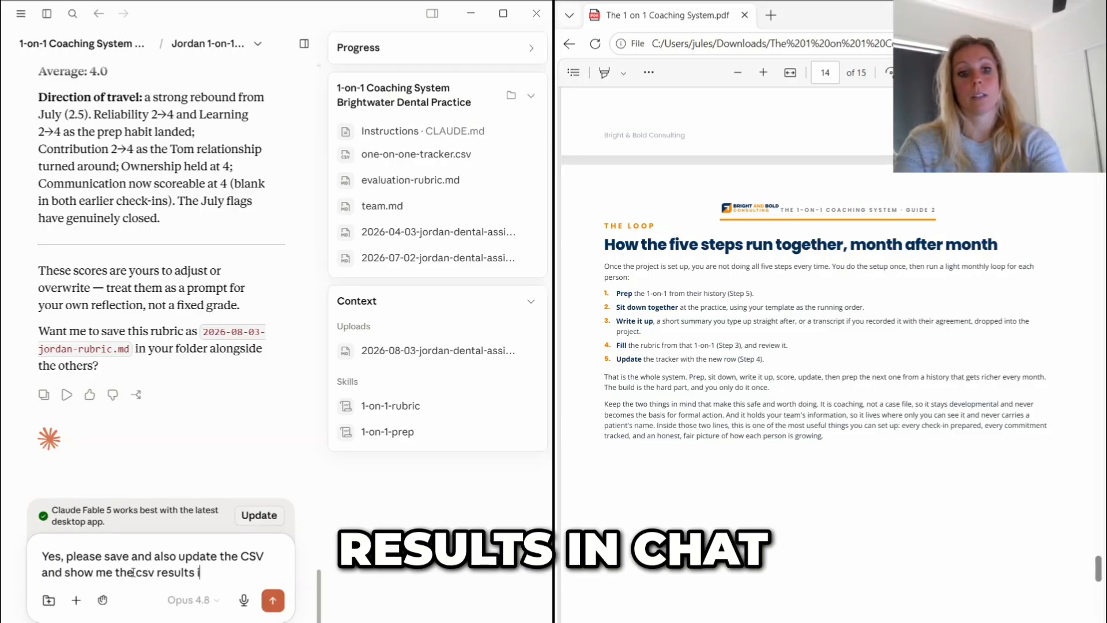
{"action": "type", "text": "n chat"}
{"action": "key", "text": "Return"}
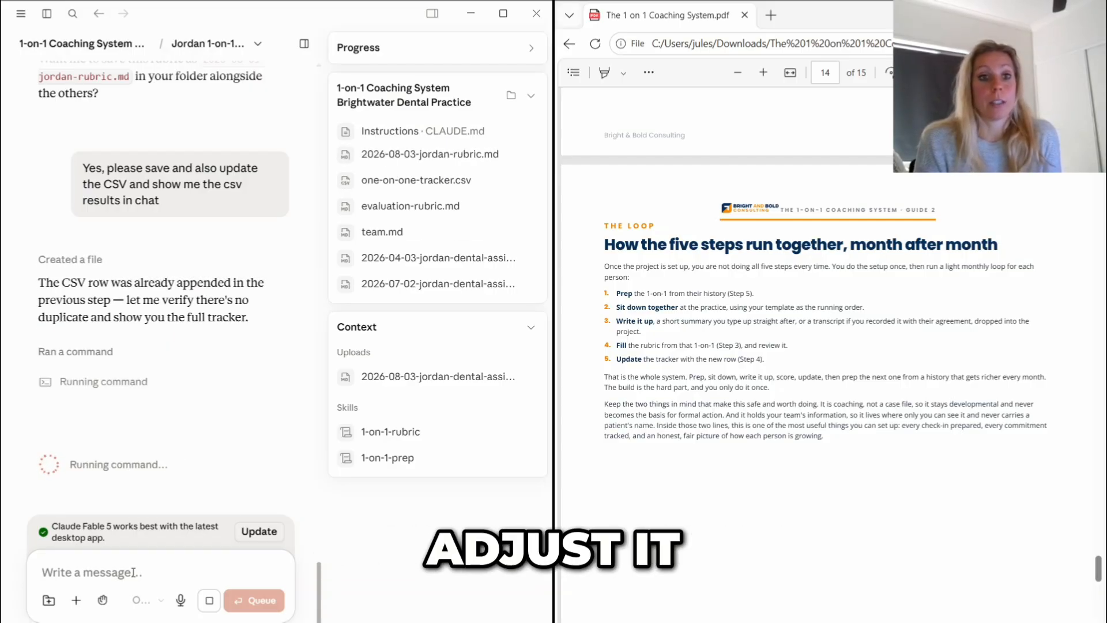
- Review the dental assistant's tracker table across all score columns and the closing summary, and return to the coaching project's overview
{"action": "scroll", "coordinate": [176, 311], "scroll_direction": "down", "scroll_amount": 2}
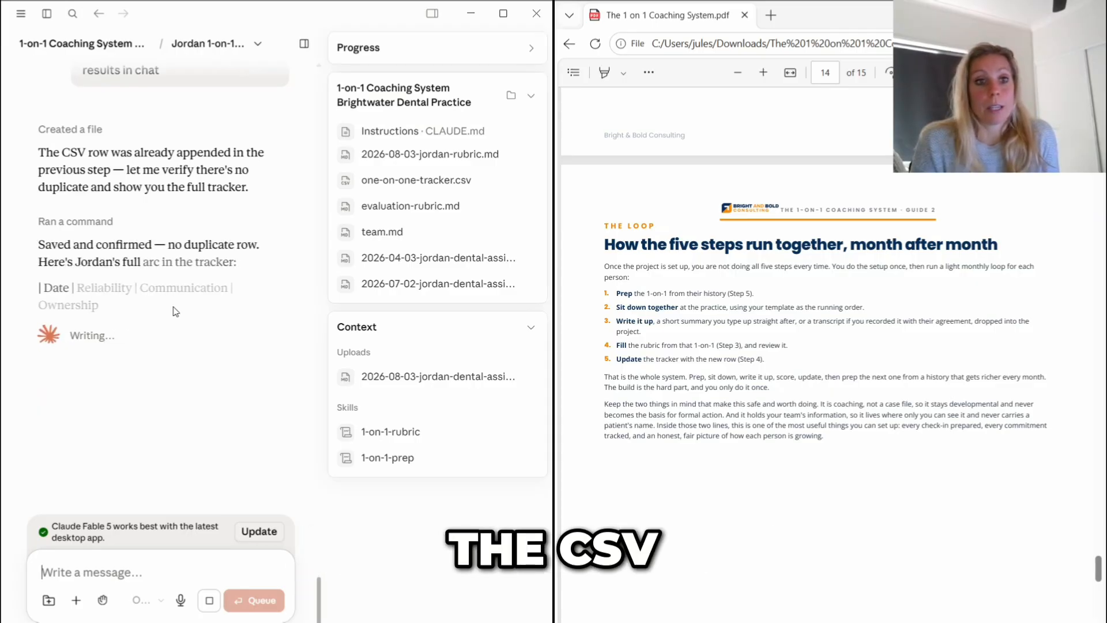
{"action": "scroll", "coordinate": [69, 420], "scroll_direction": "down", "scroll_amount": 1}
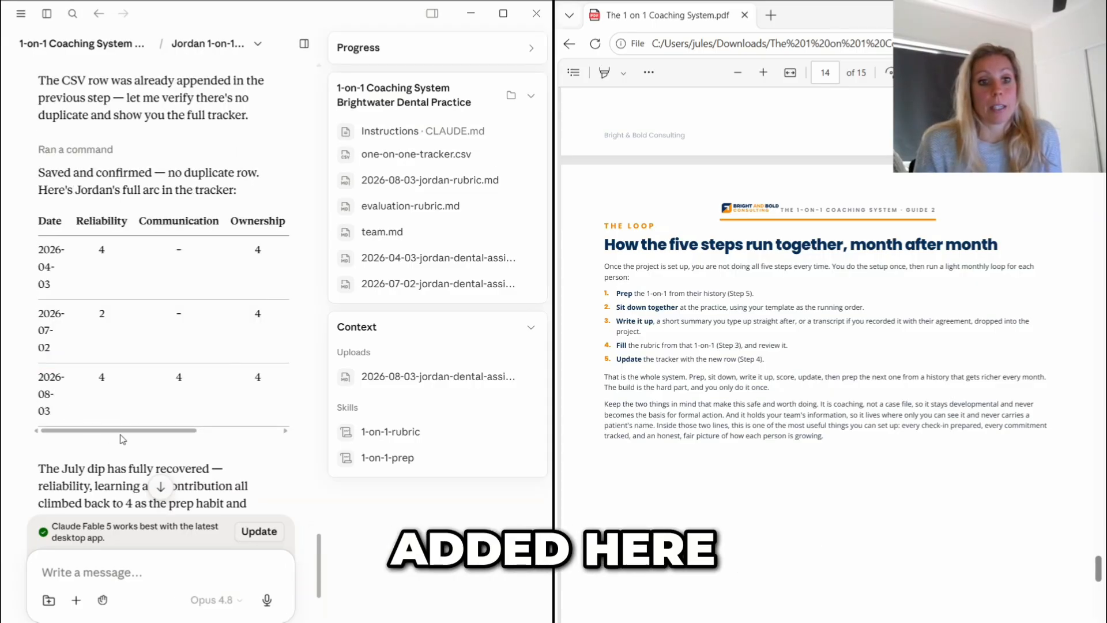
{"action": "left_click_drag", "start_coordinate": [123, 430], "coordinate": [272, 328]}
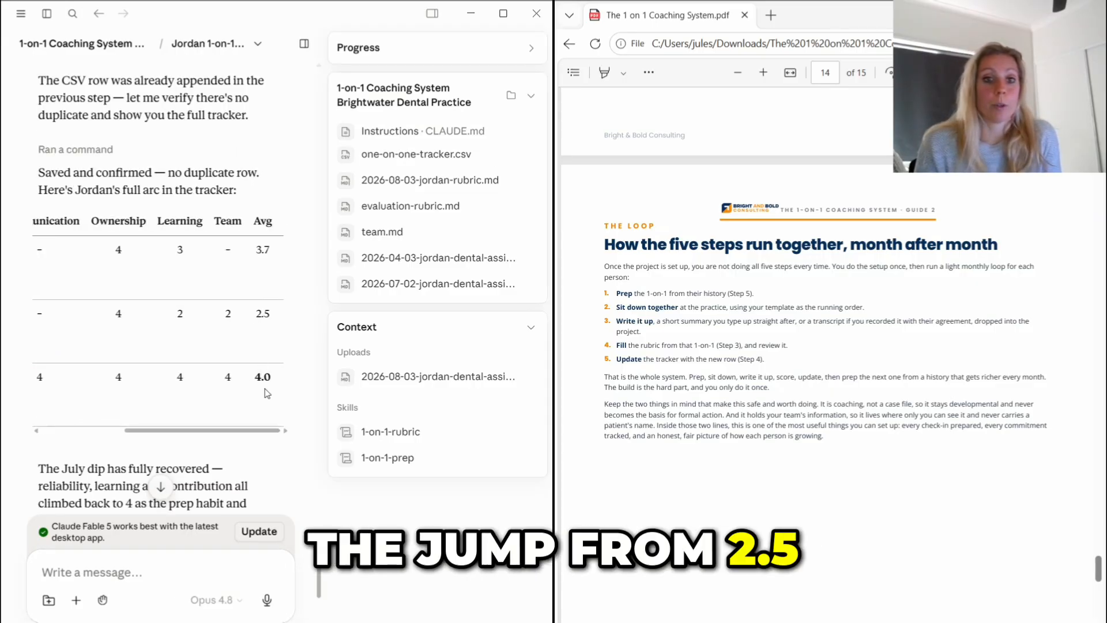
{"action": "scroll", "coordinate": [192, 271], "scroll_direction": "down", "scroll_amount": 5}
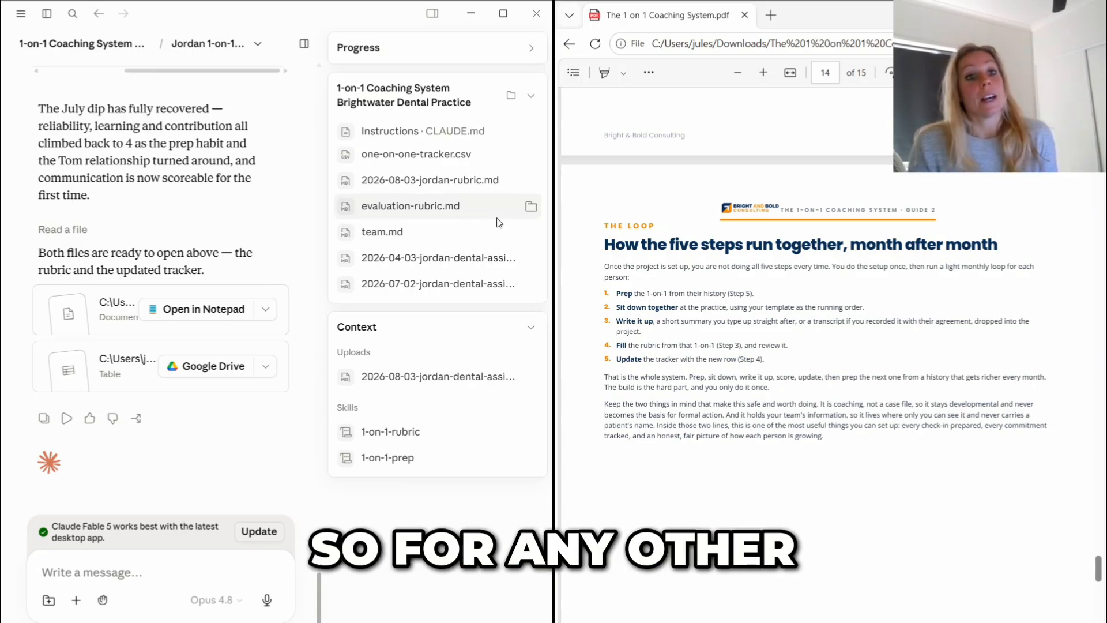
{"action": "left_click", "coordinate": [111, 41]}
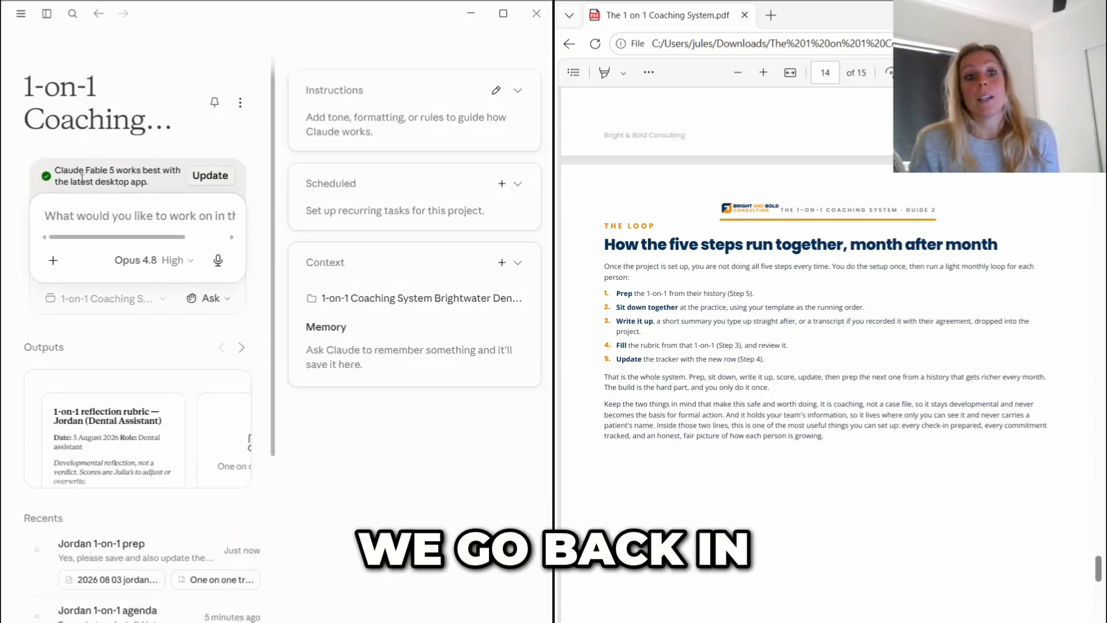